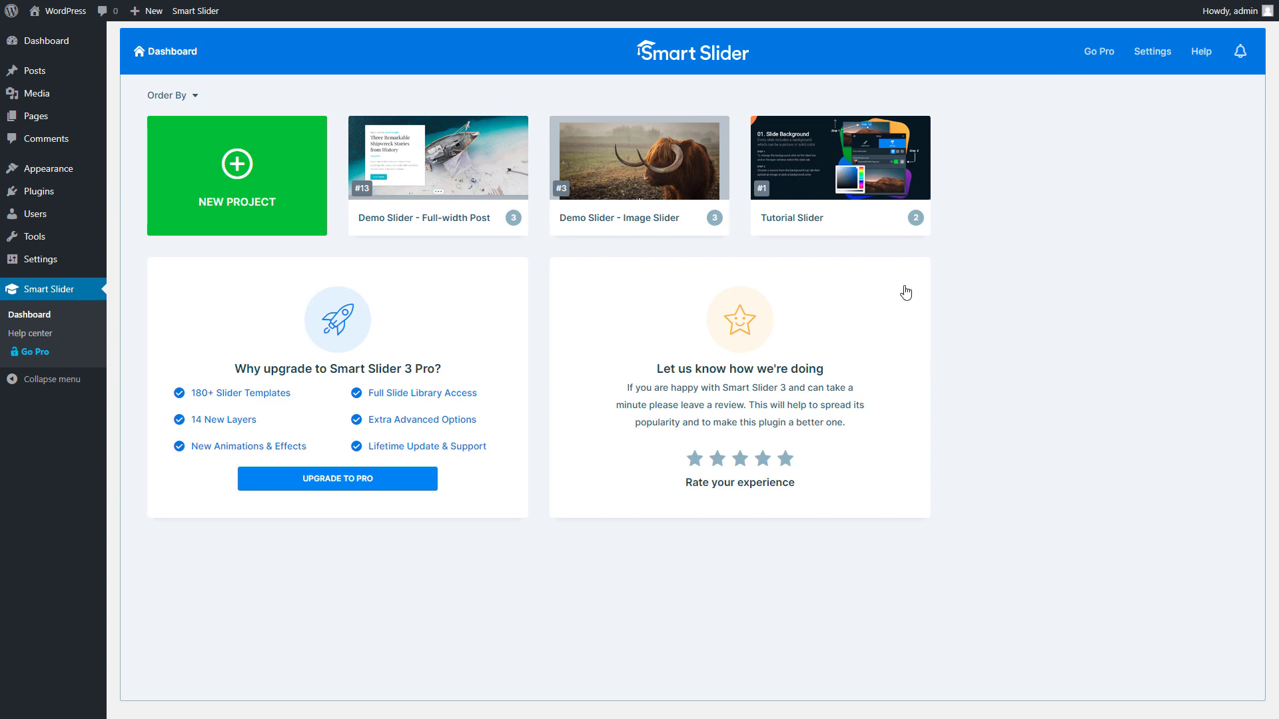
Create a new Simple slider project from scratch, named My project, 1200 by 600 px with the Full width layout.
click(253, 225)
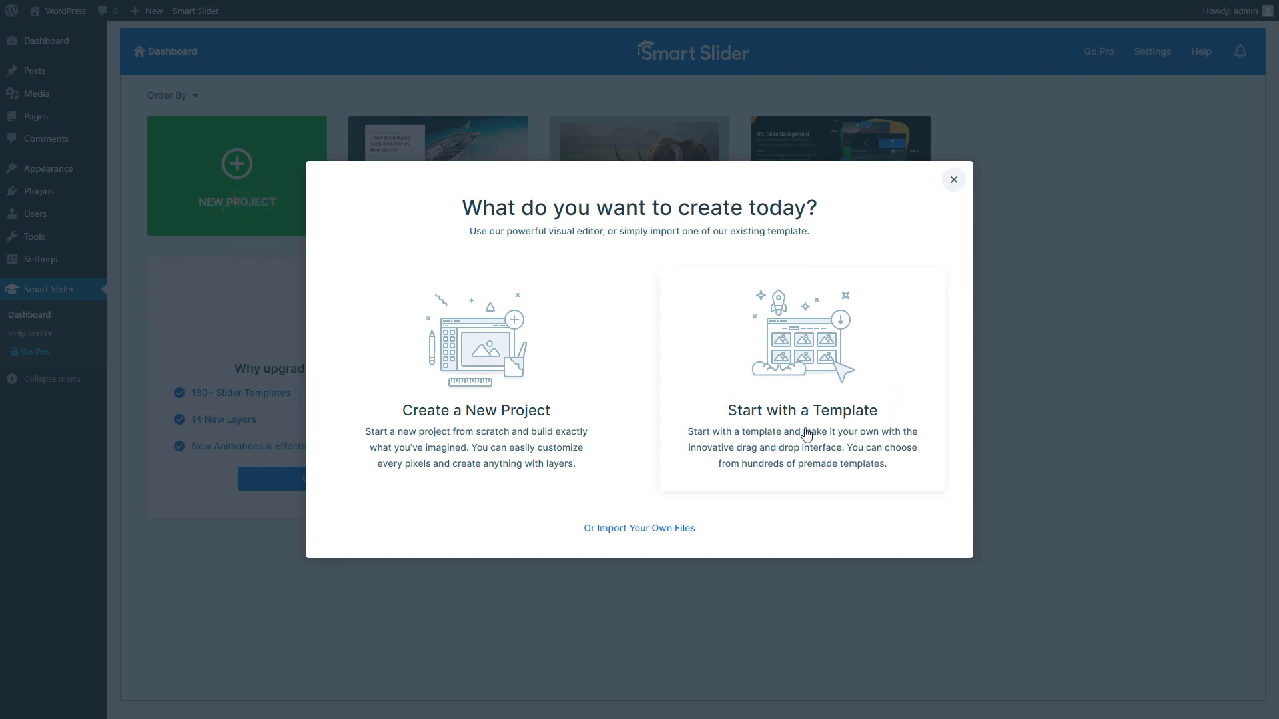
click(477, 421)
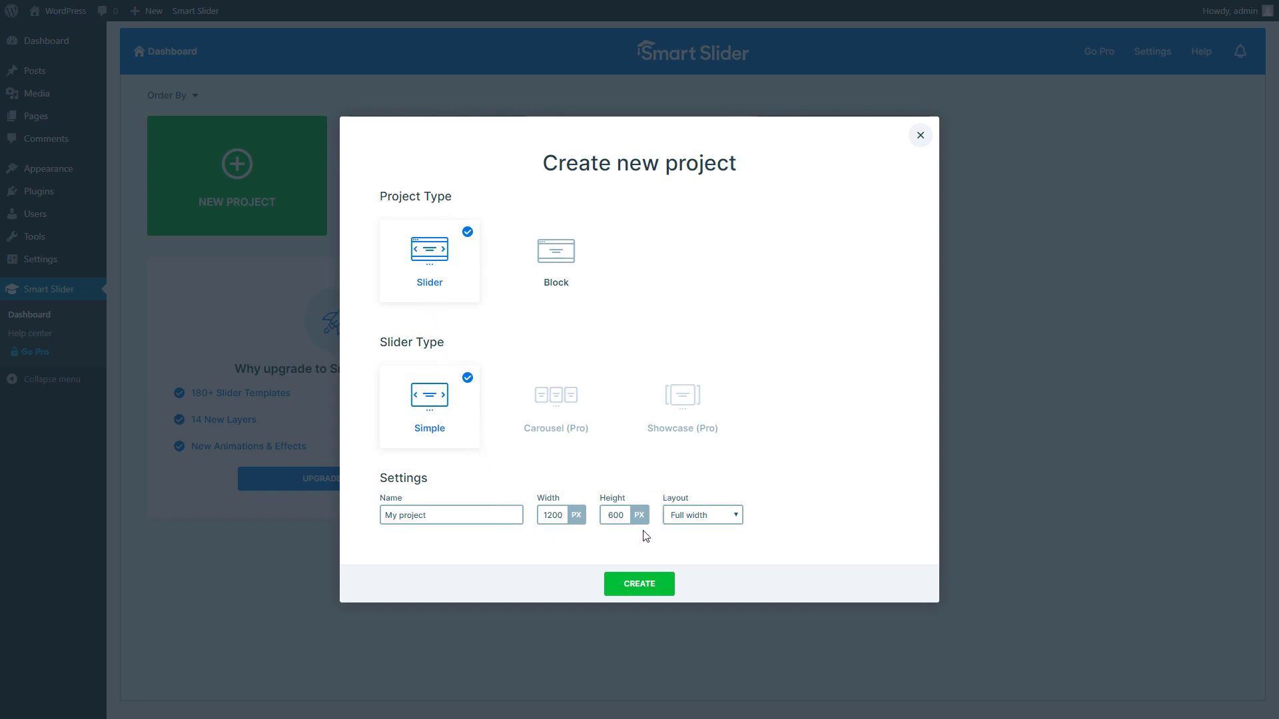
click(728, 520)
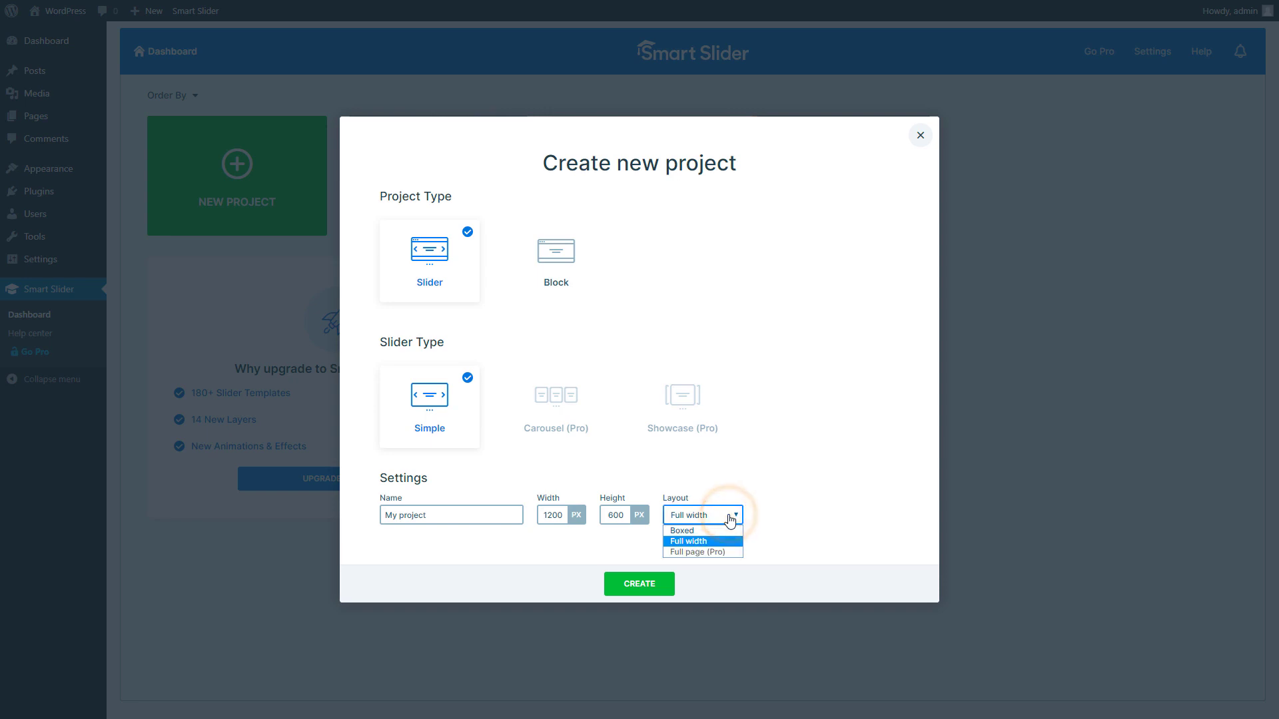
click(730, 517)
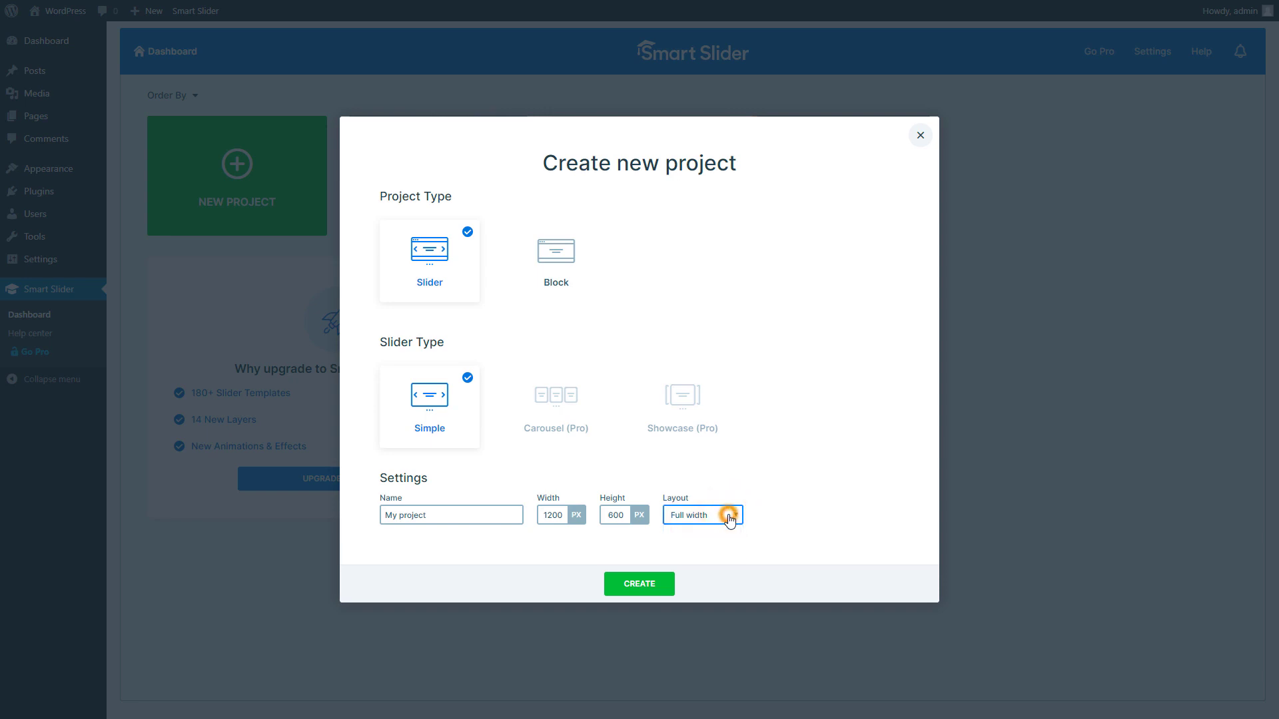
click(639, 586)
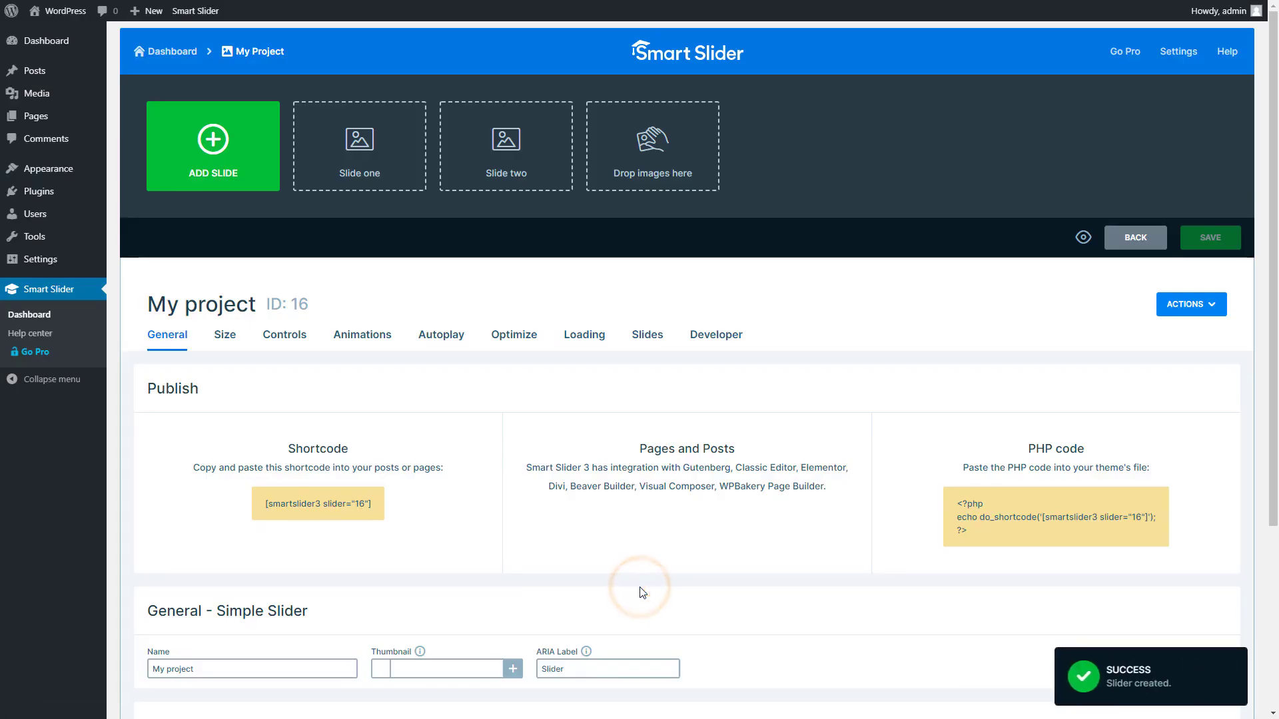
Add three image slides to the project from the media library: slide1, slide3 and slide2.
click(244, 181)
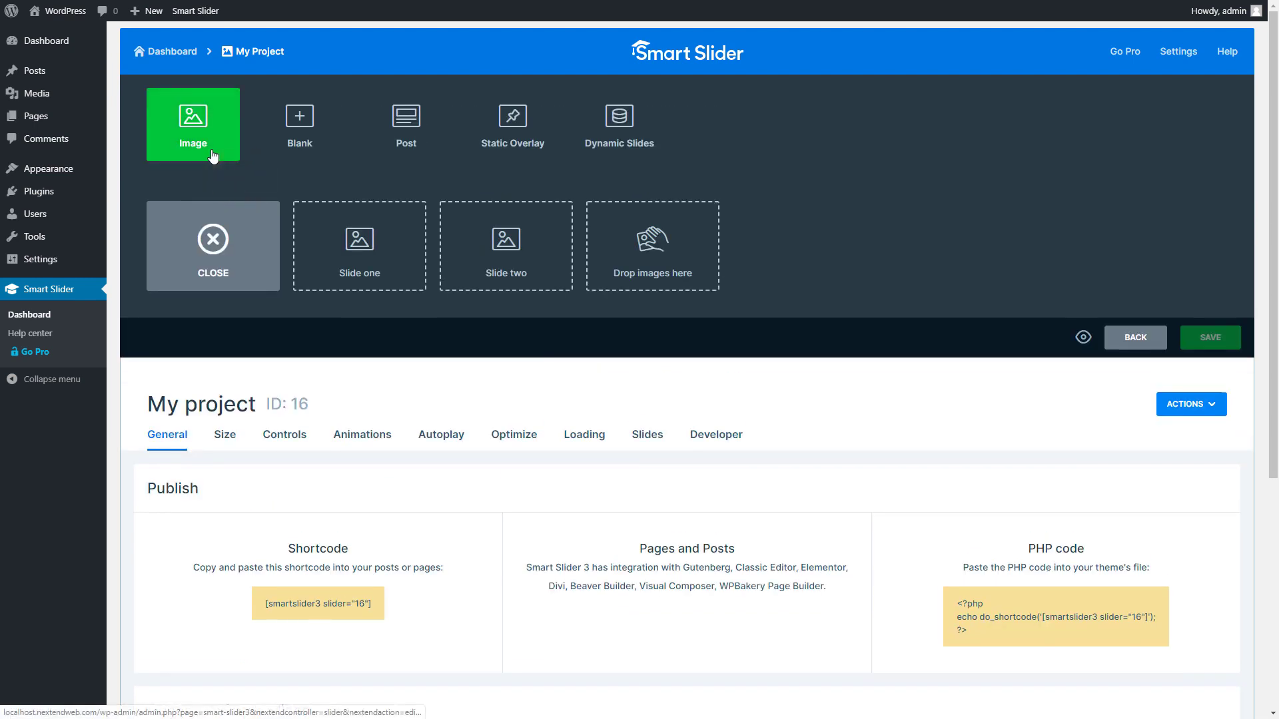
click(213, 155)
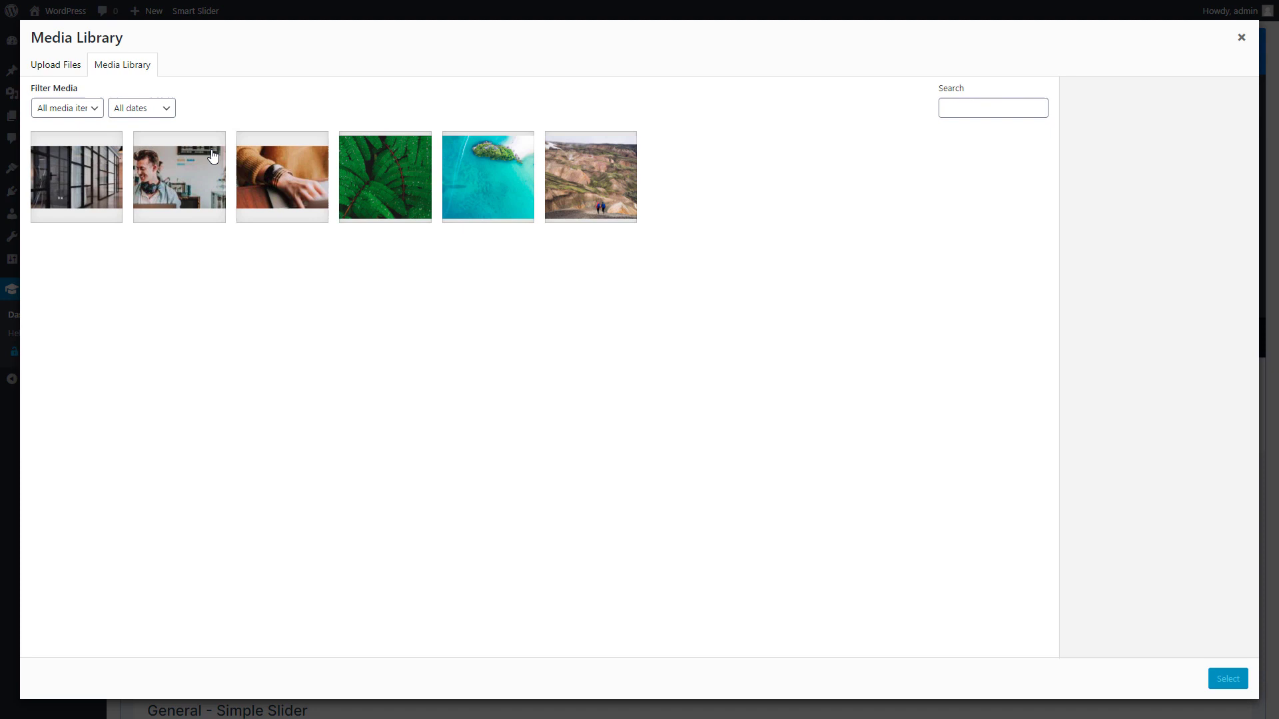
click(277, 179)
click(100, 174)
click(182, 179)
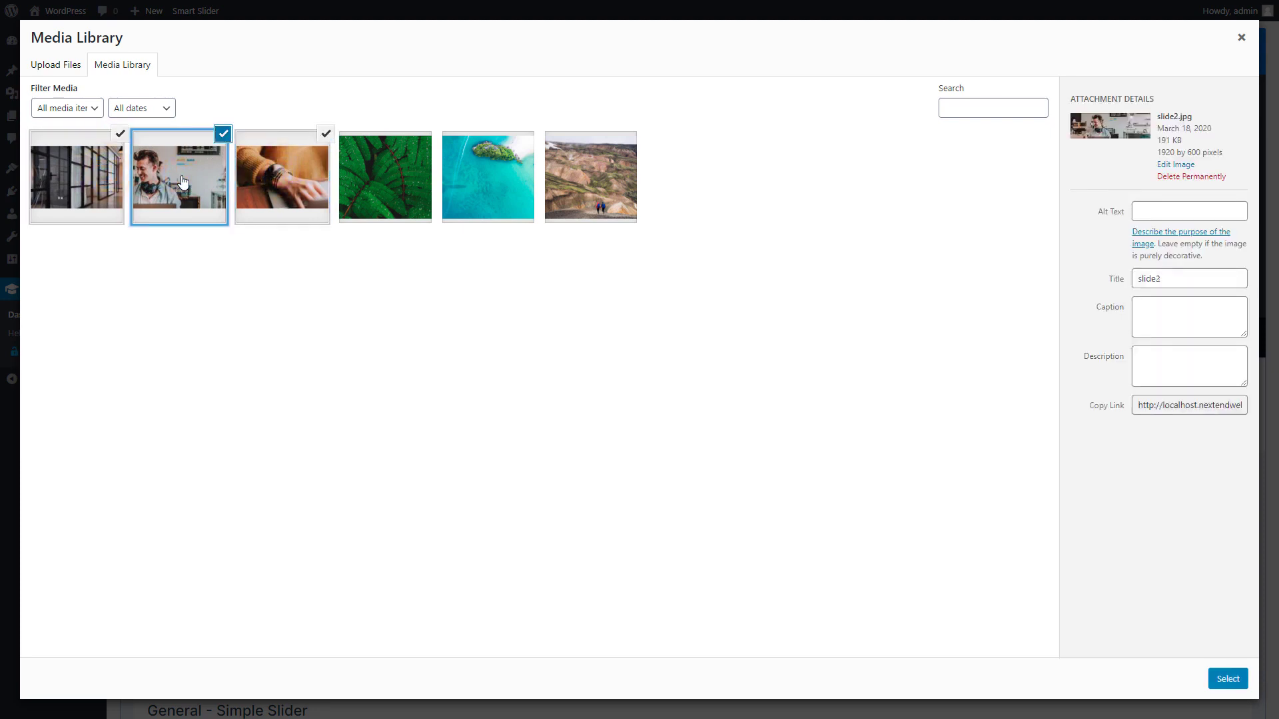
click(1228, 679)
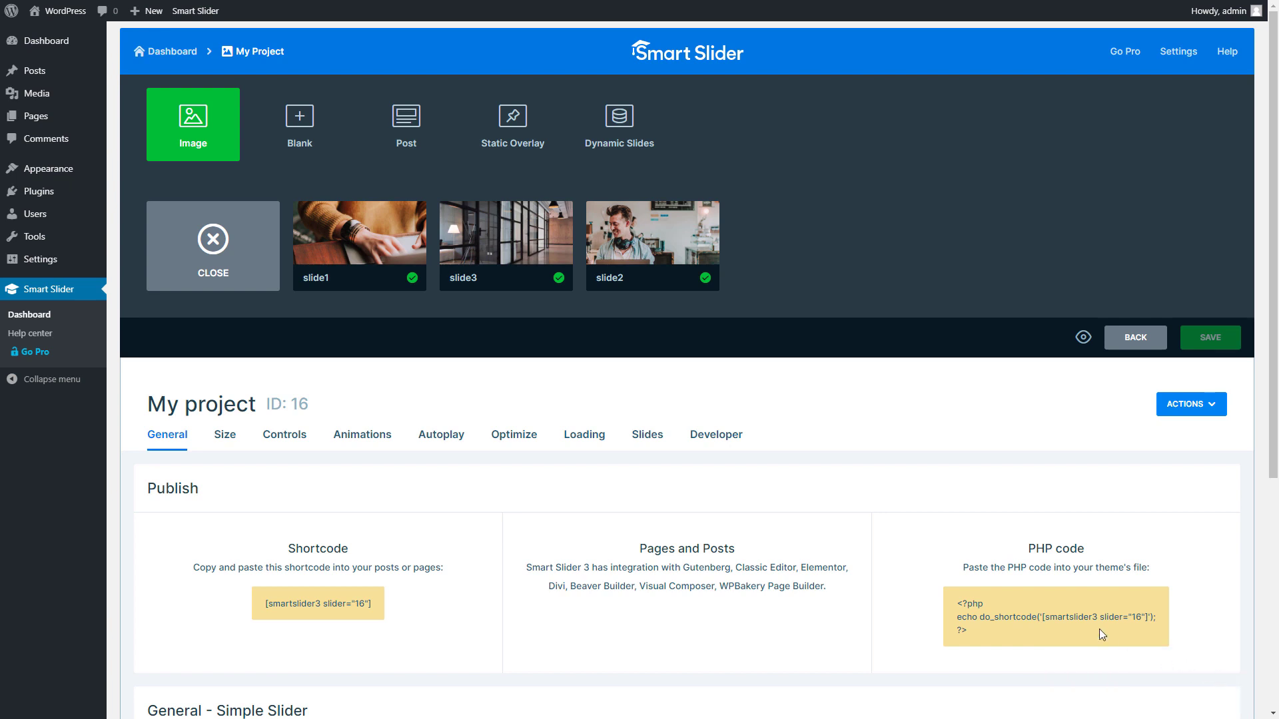
click(214, 284)
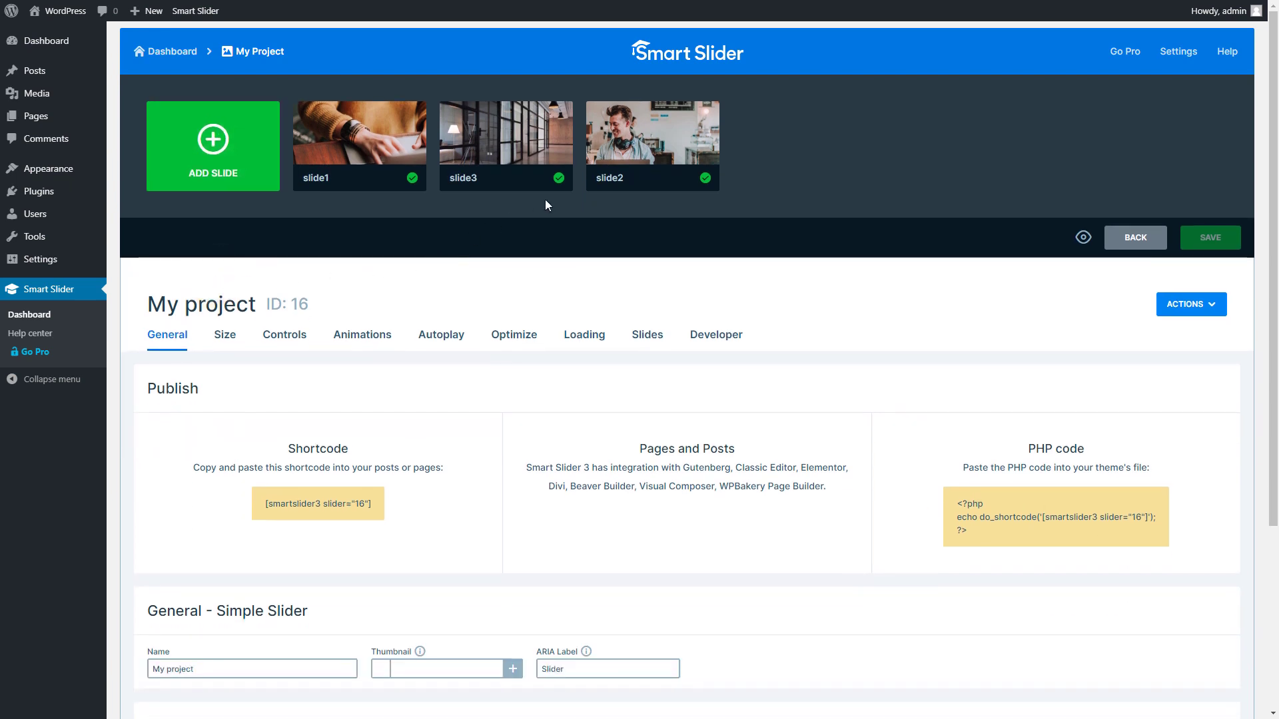
Reorder the slides so that slide2 sits between slide1 and slide3.
mouse_move(666, 140)
drag(666, 140, 445, 139)
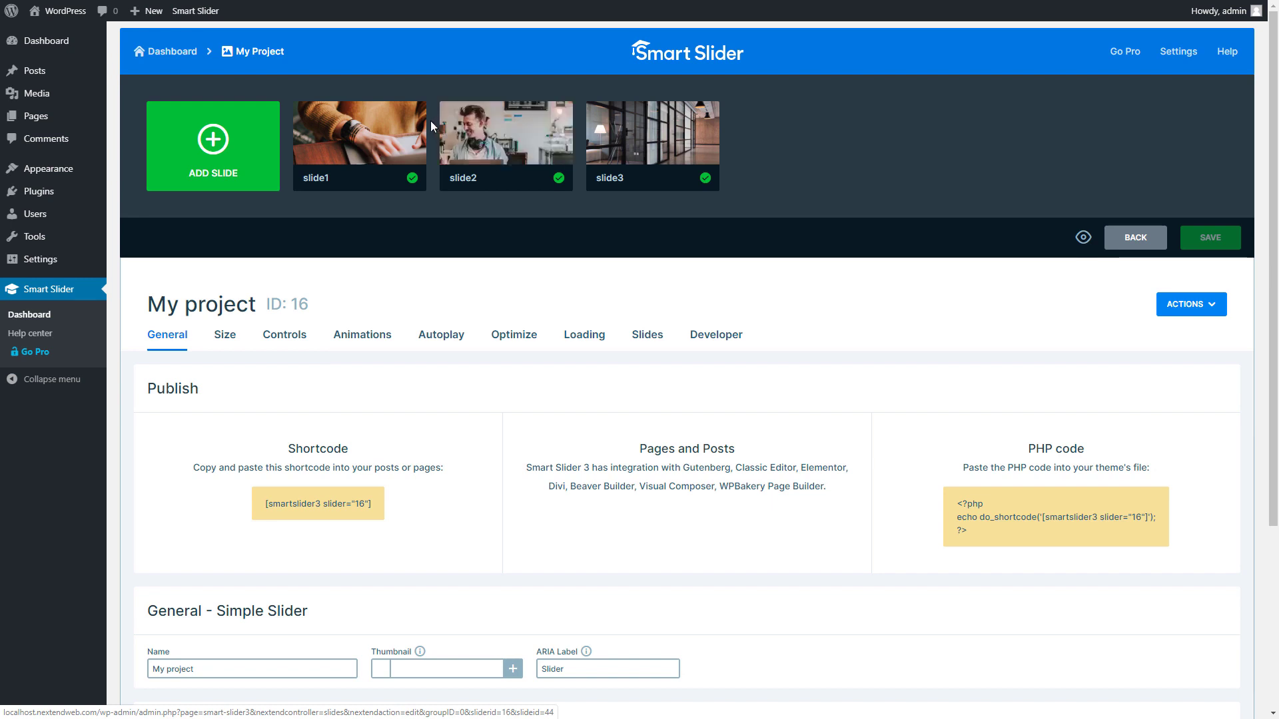
click(414, 116)
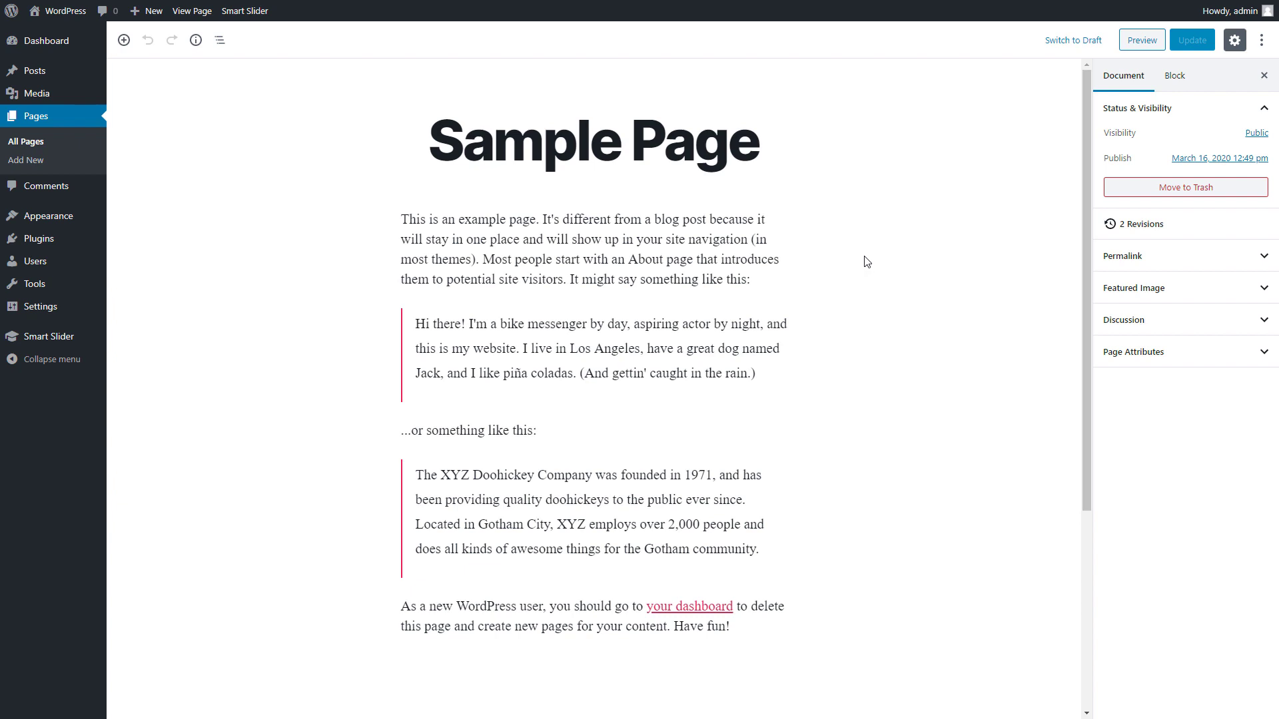
Insert a Smart Slider 3 block above the first paragraph of Sample Page and load the My project slider into it.
click(593, 199)
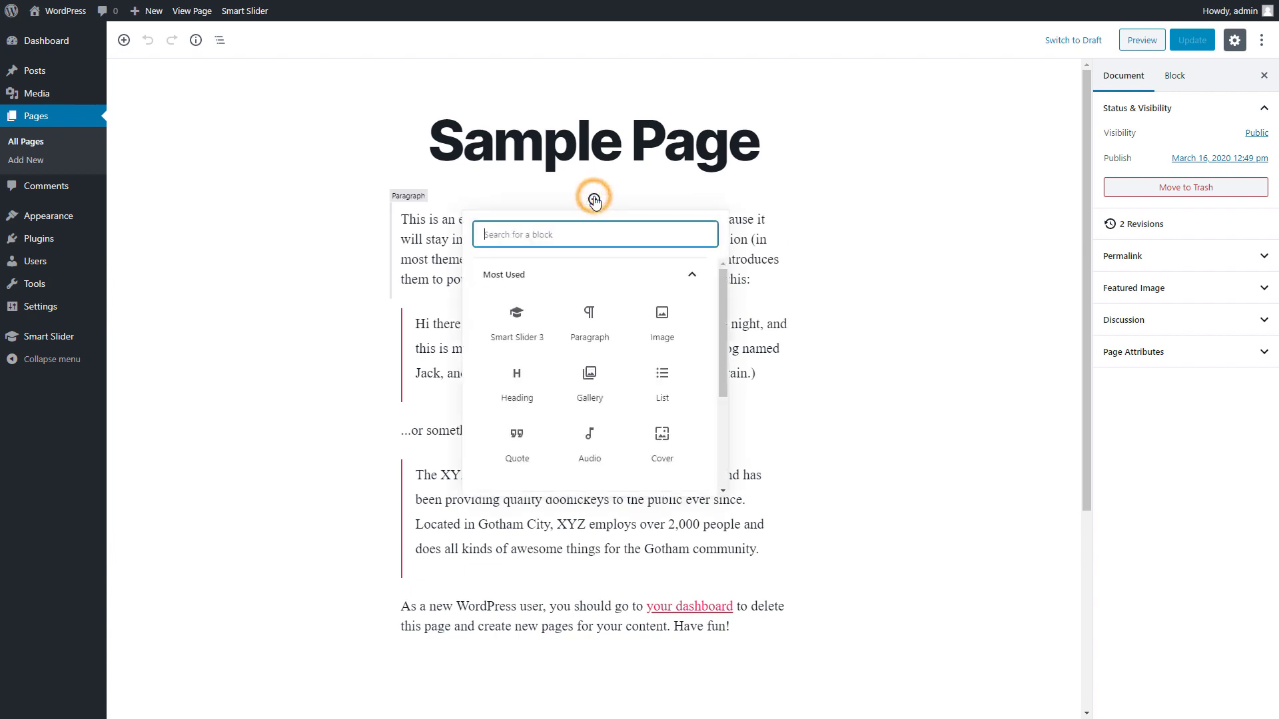
click(517, 326)
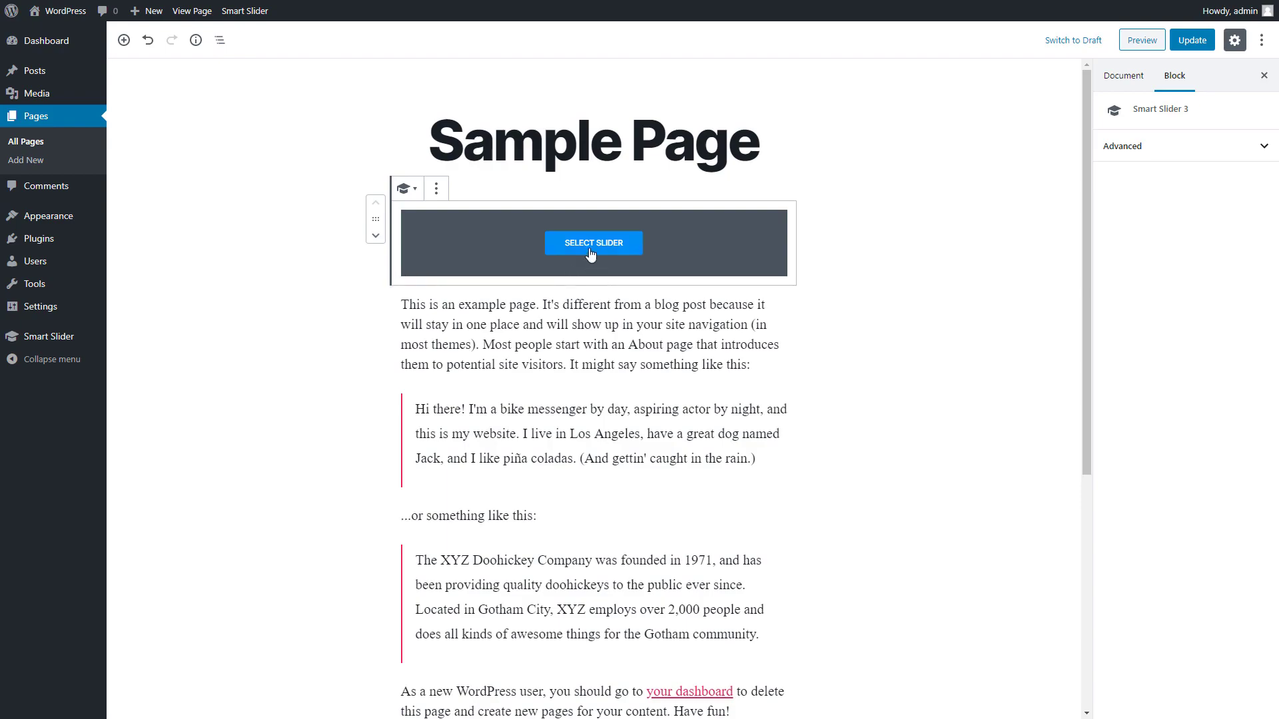
click(591, 252)
click(487, 362)
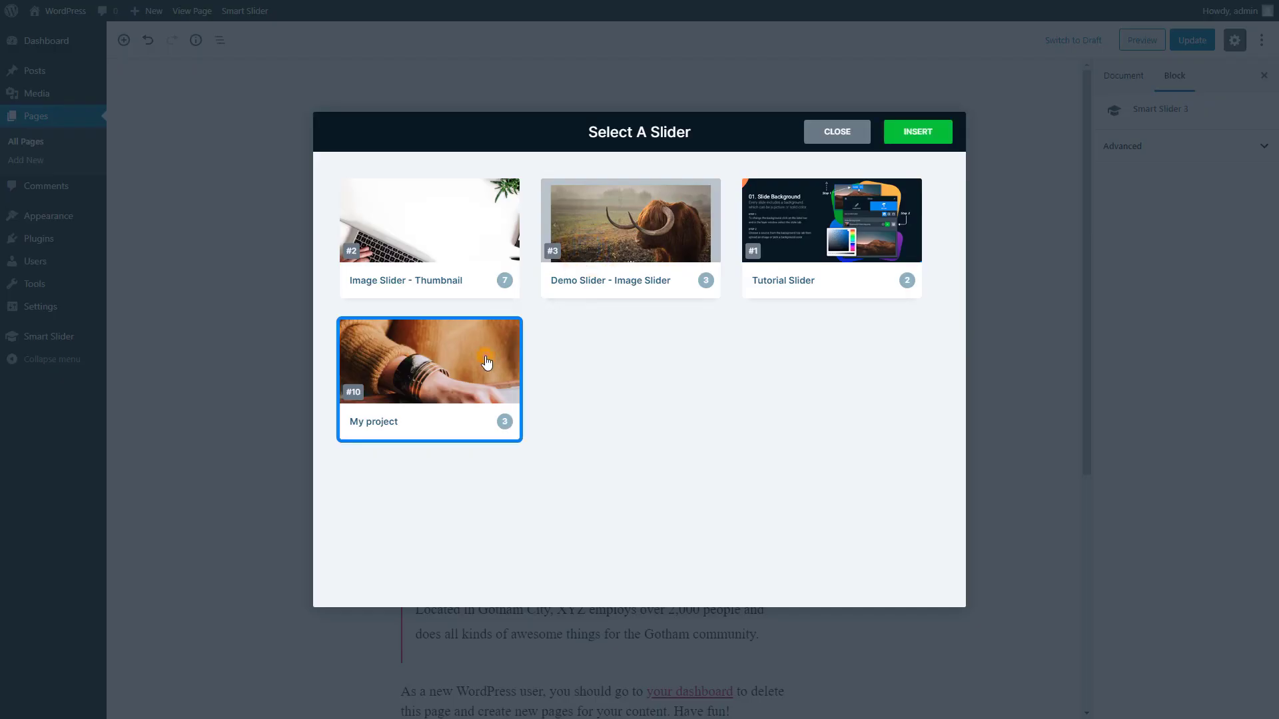
click(906, 138)
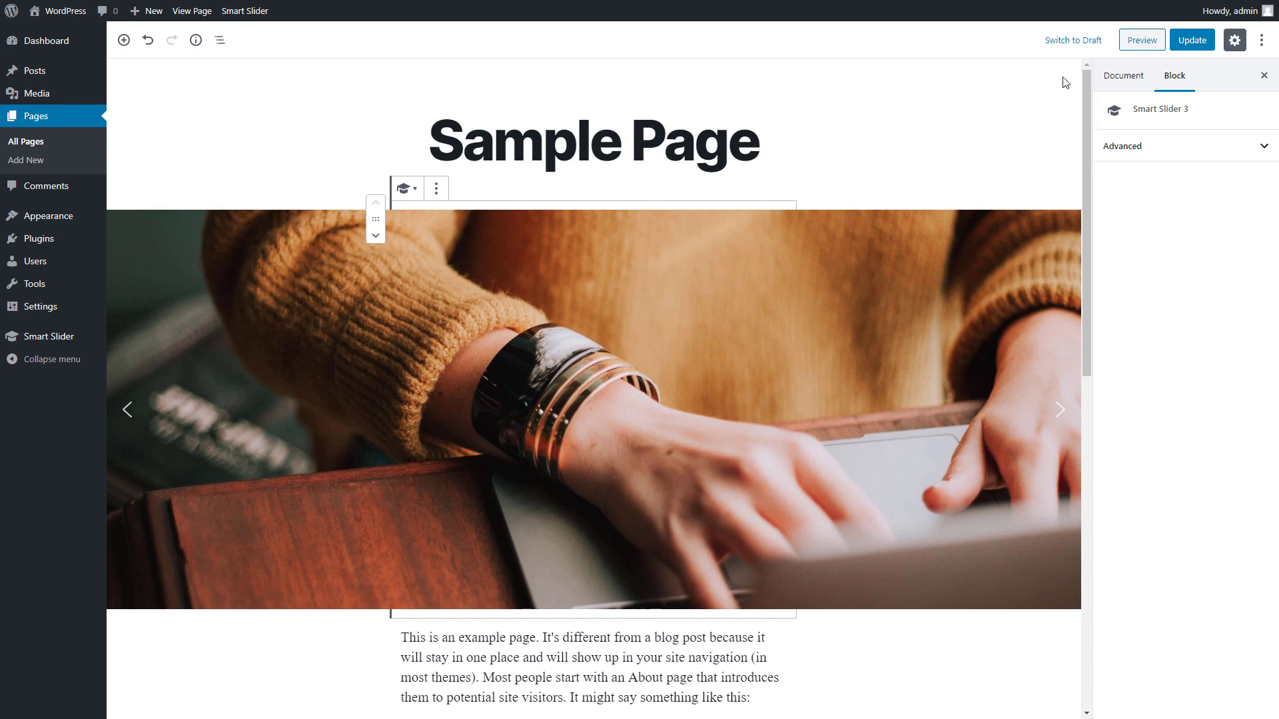
Preview Sample Page and browse through the slides of the inserted slider.
click(1134, 49)
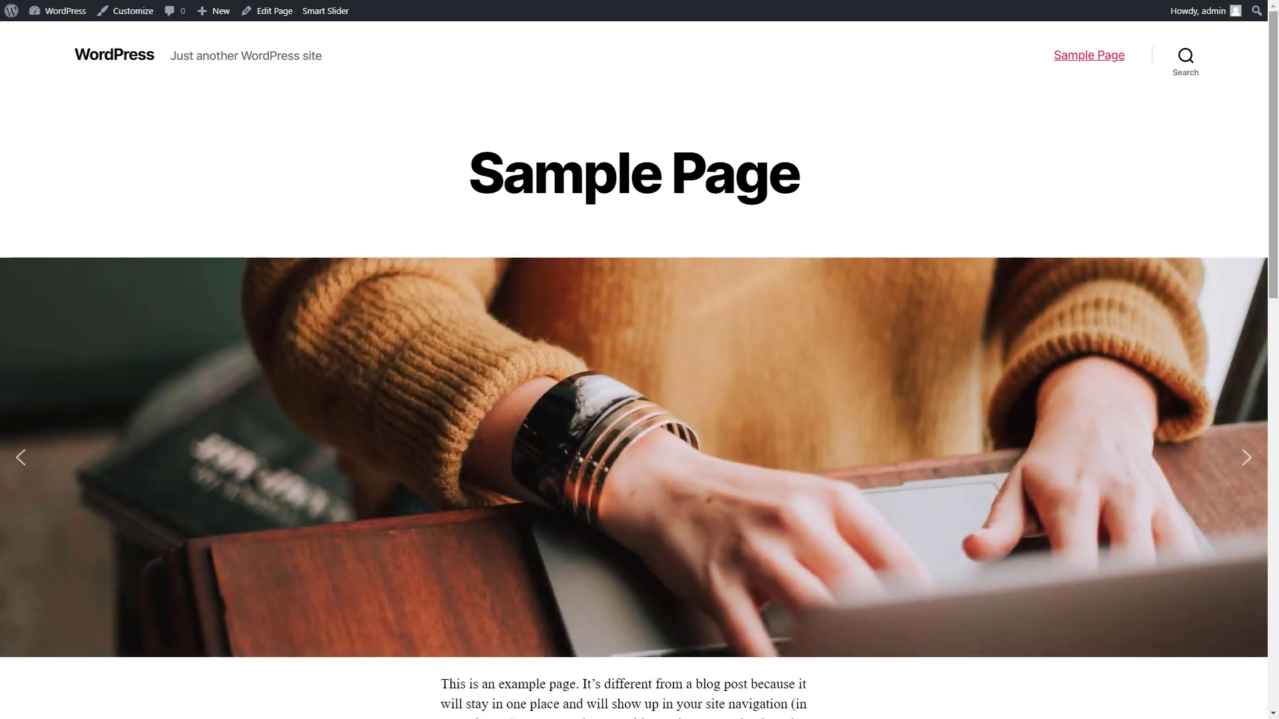
drag(1274, 131, 1275, 175)
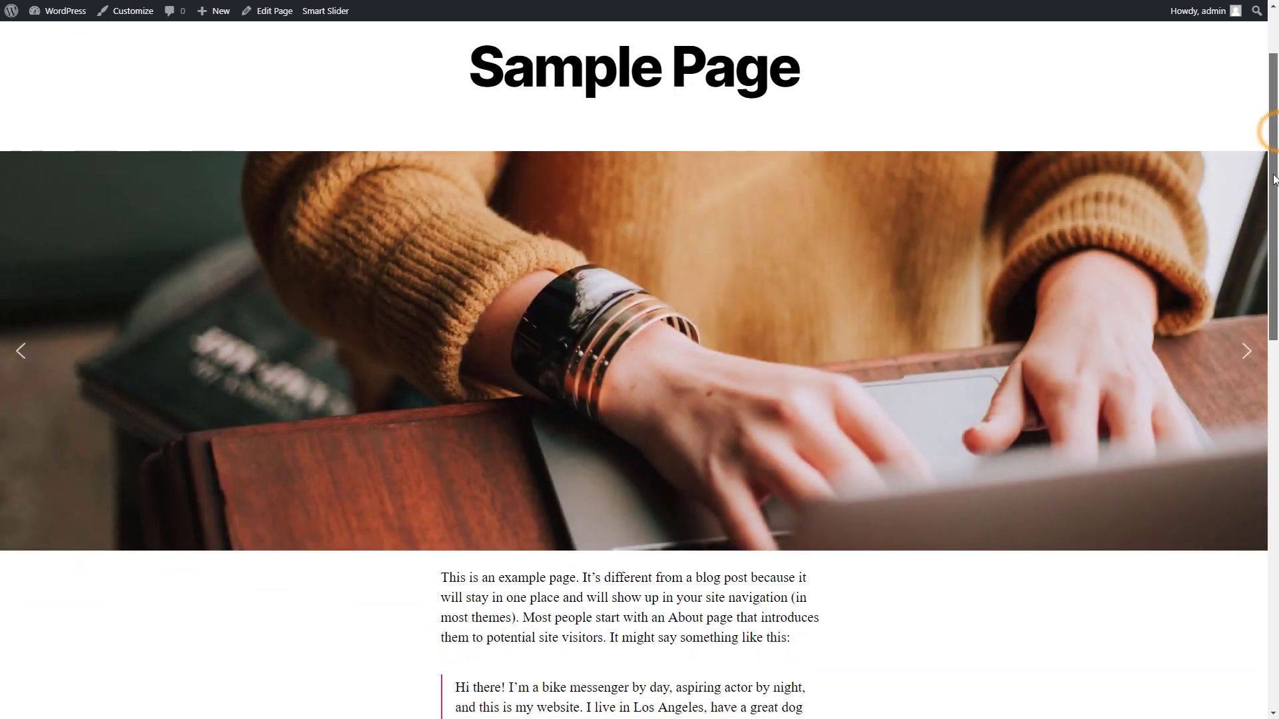
click(1250, 357)
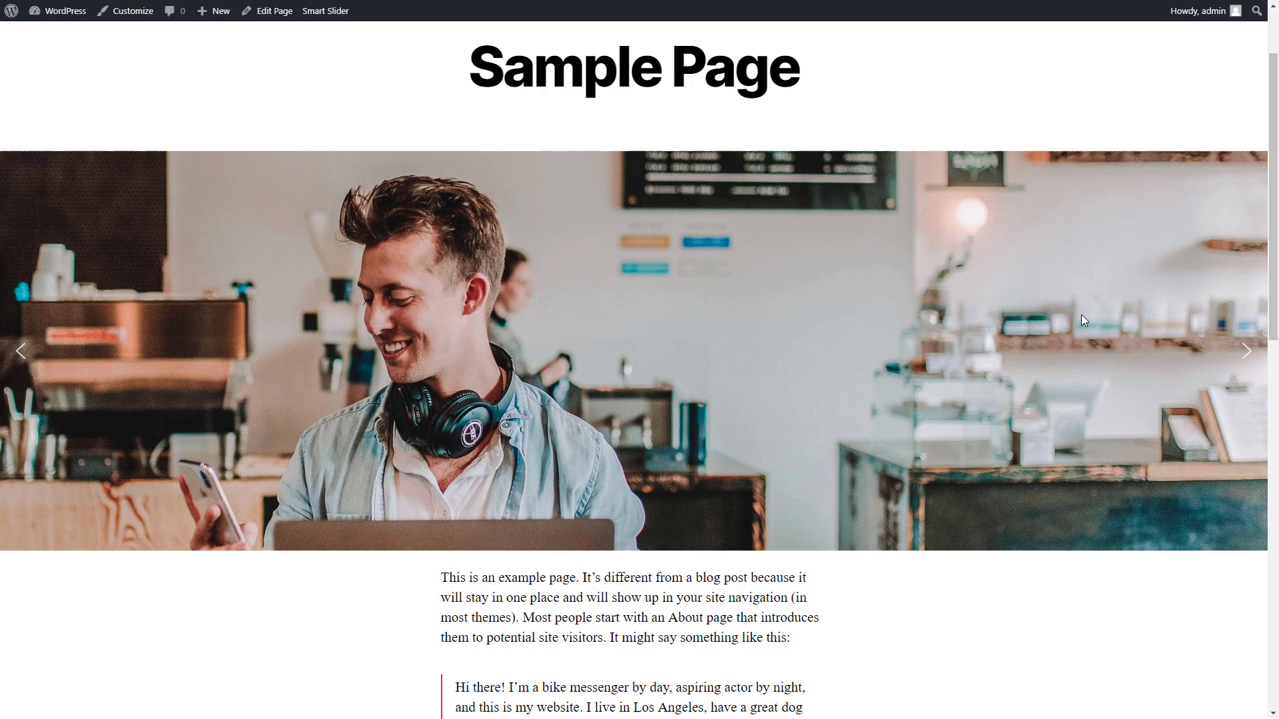
drag(1081, 316, 901, 347)
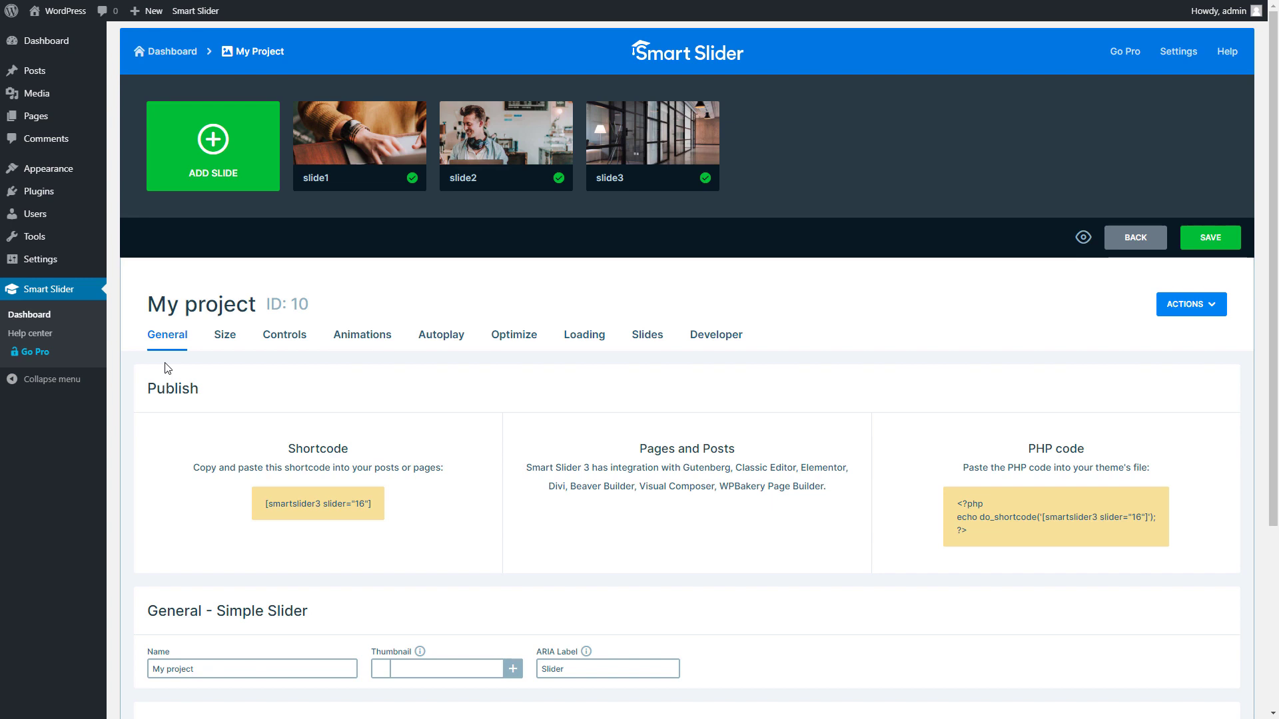
Review the size, breakpoint and layout settings of the My project slider.
click(225, 340)
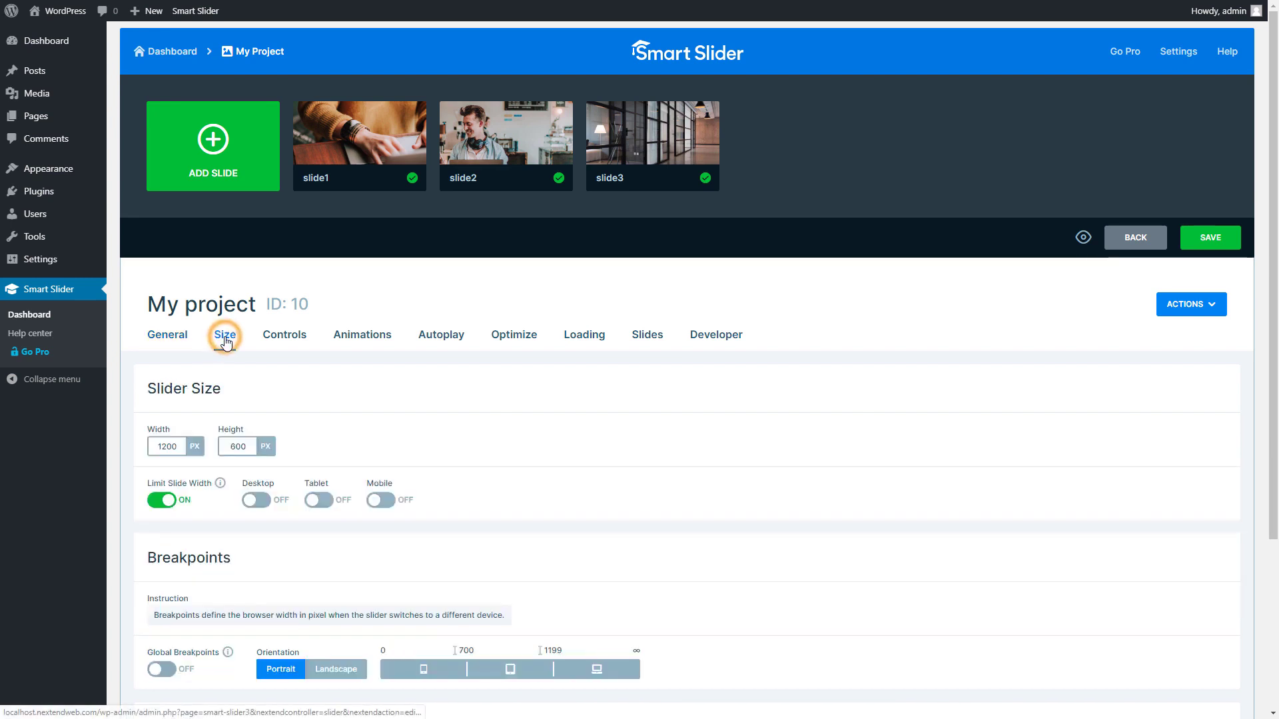
scroll(227, 342, down, 3)
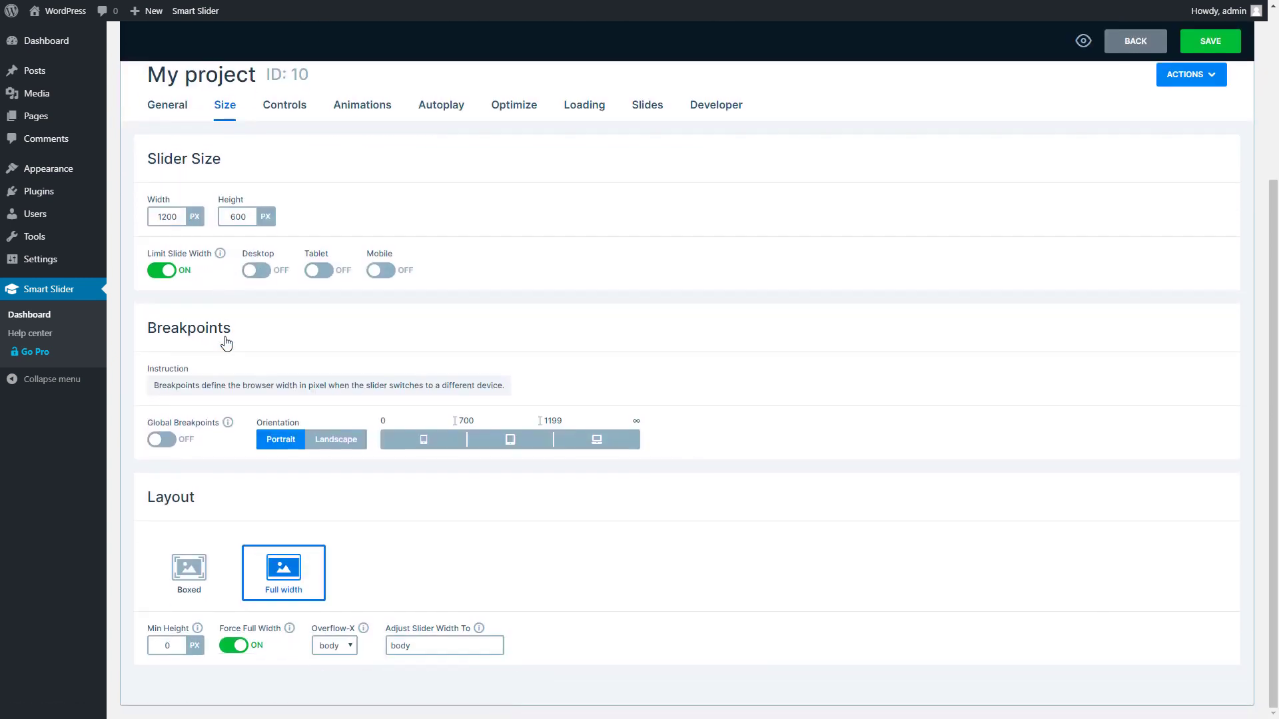
scroll(227, 343, up, 3)
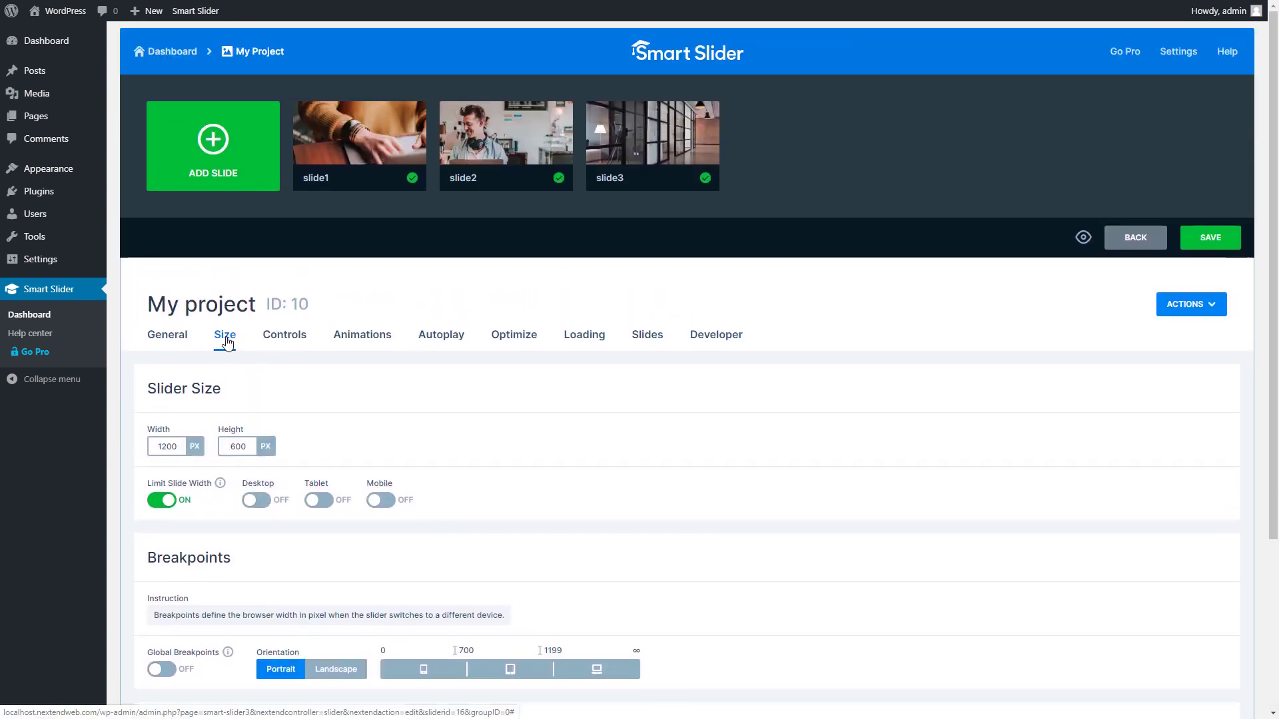
Enable the Bullet control for the slider.
click(285, 342)
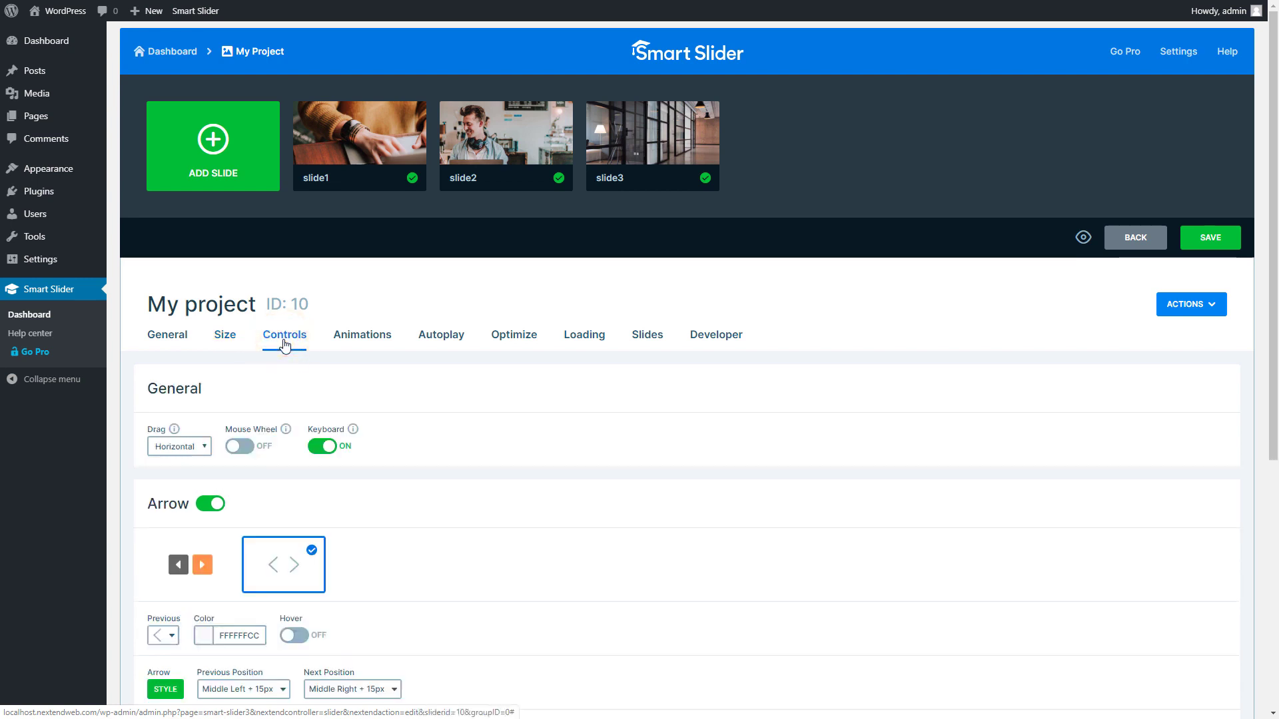
scroll(285, 345, down, 5)
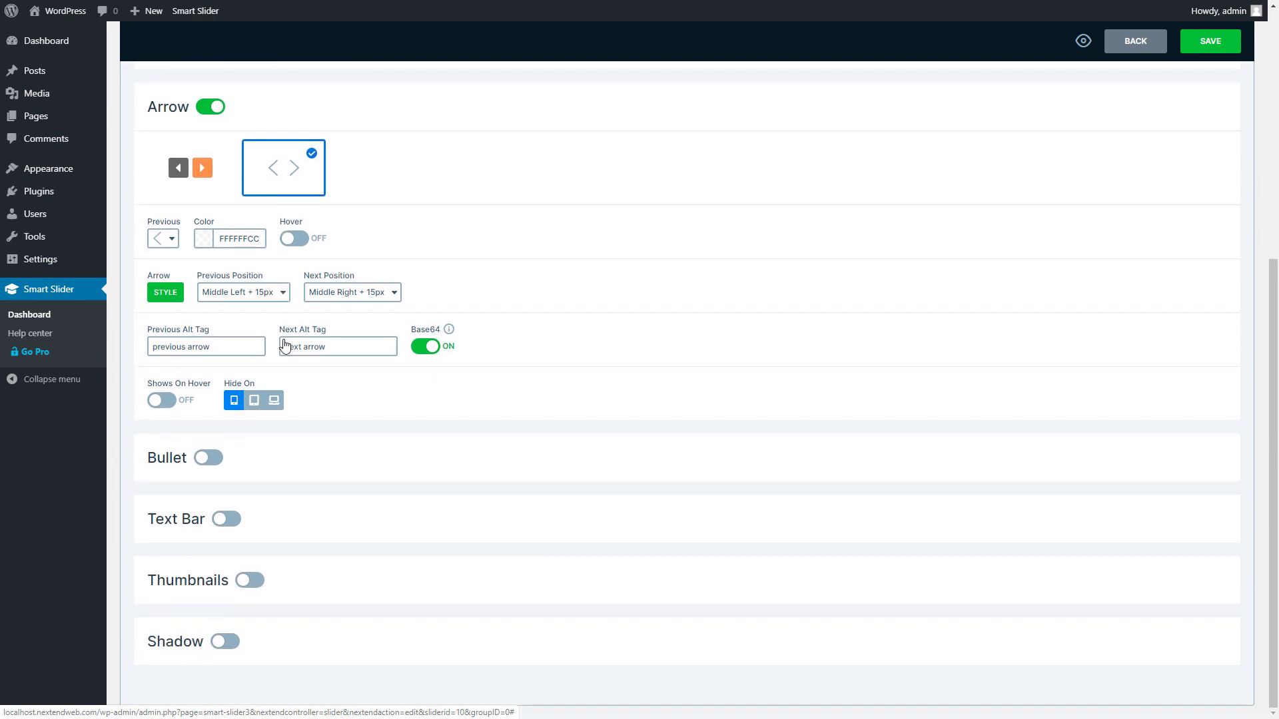
click(210, 459)
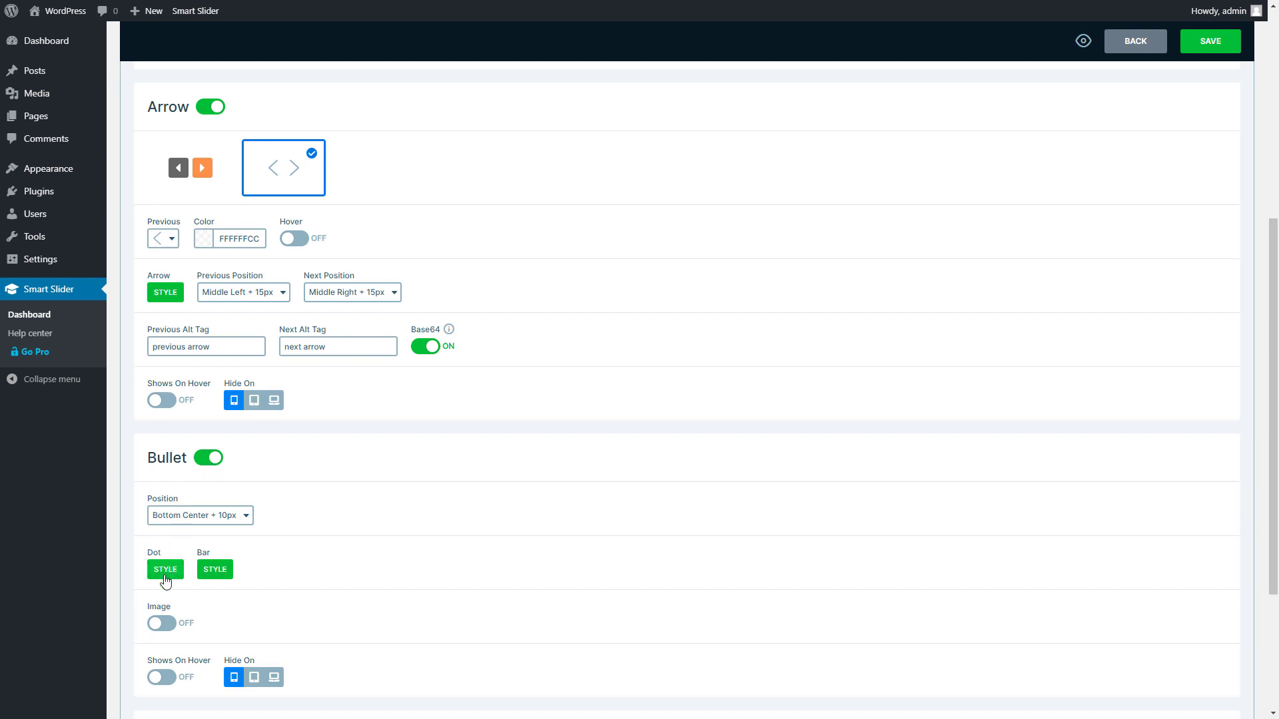
Style the bullet dots with background colour 81898DFF for the normal state and FFFFFFFF for the active state, and apply the style.
click(165, 577)
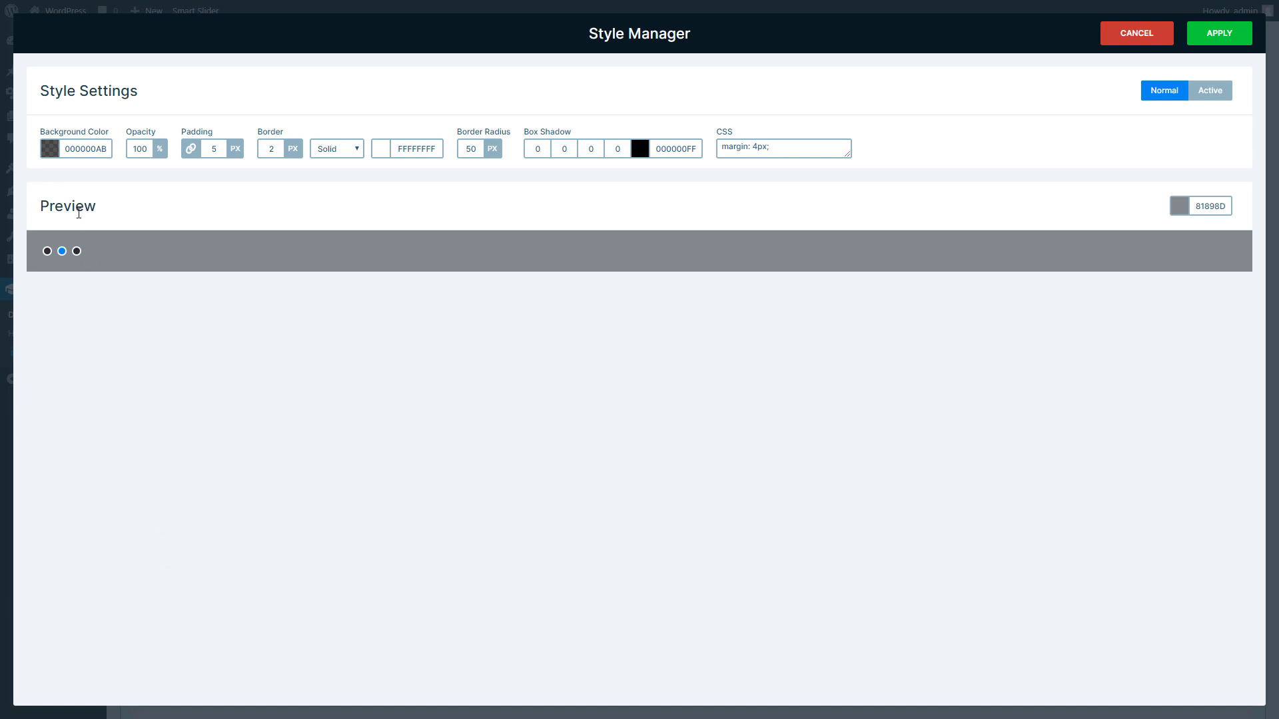
click(50, 149)
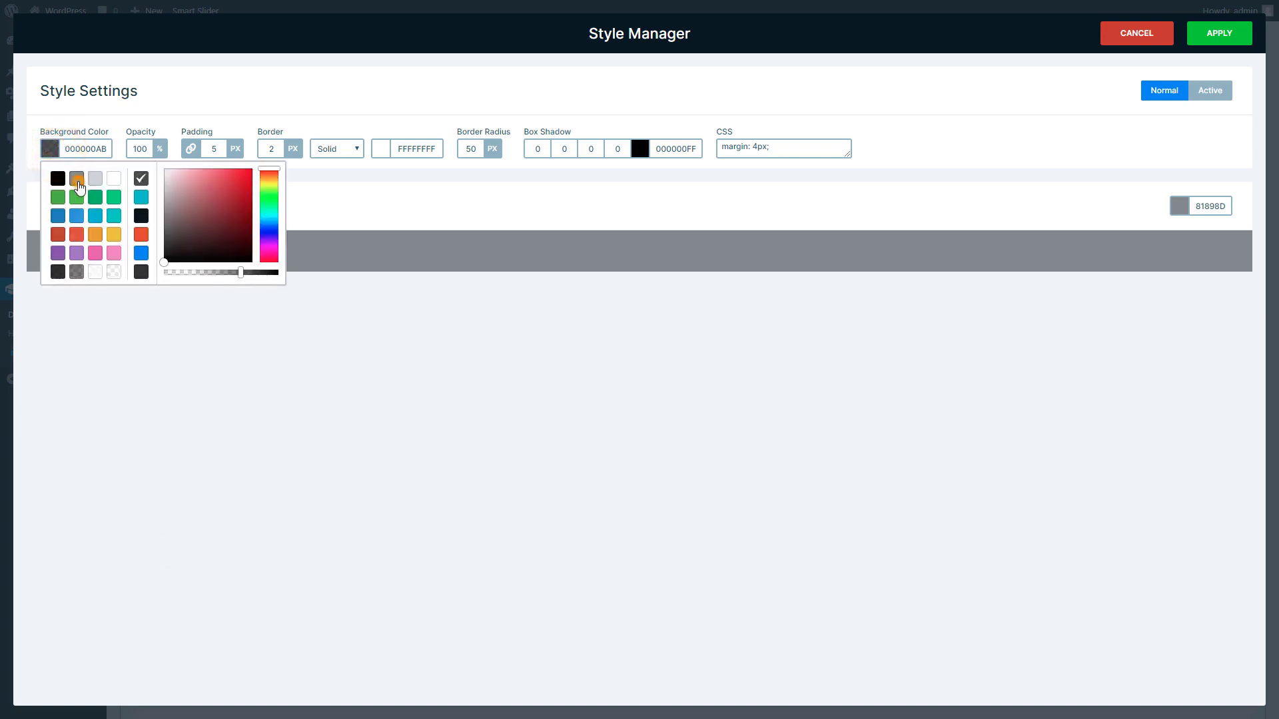
click(77, 180)
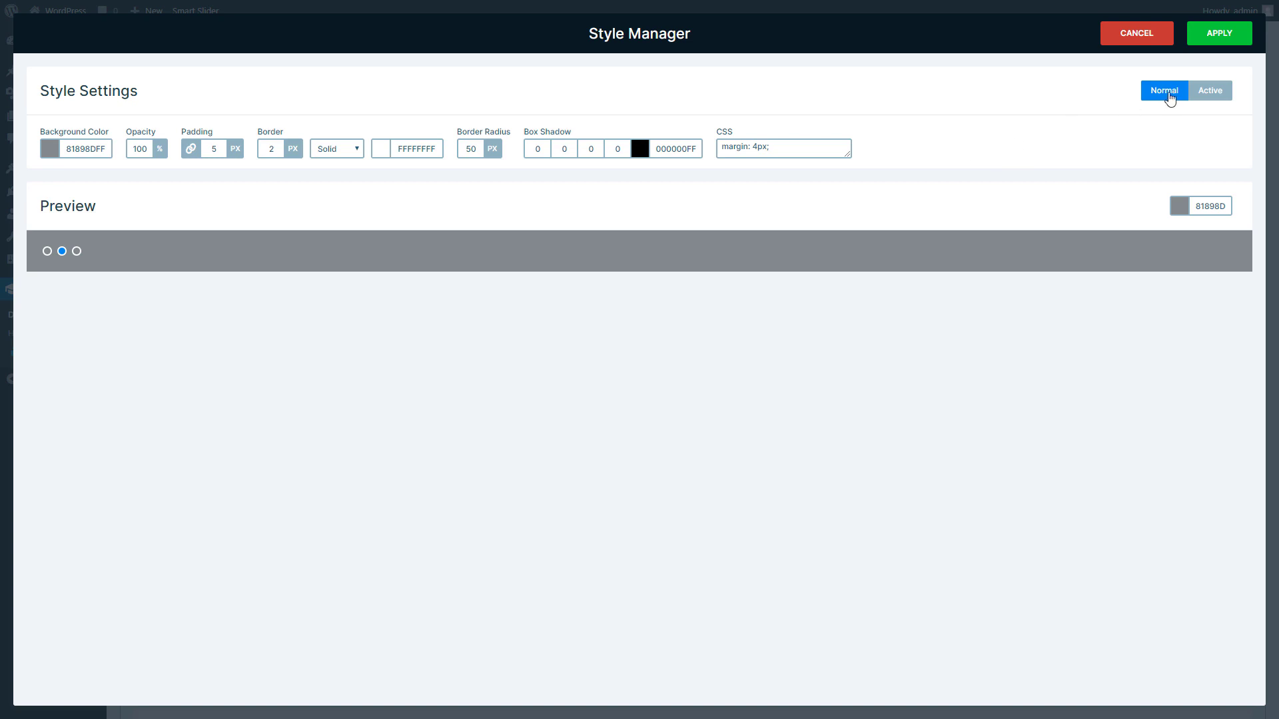
click(1201, 93)
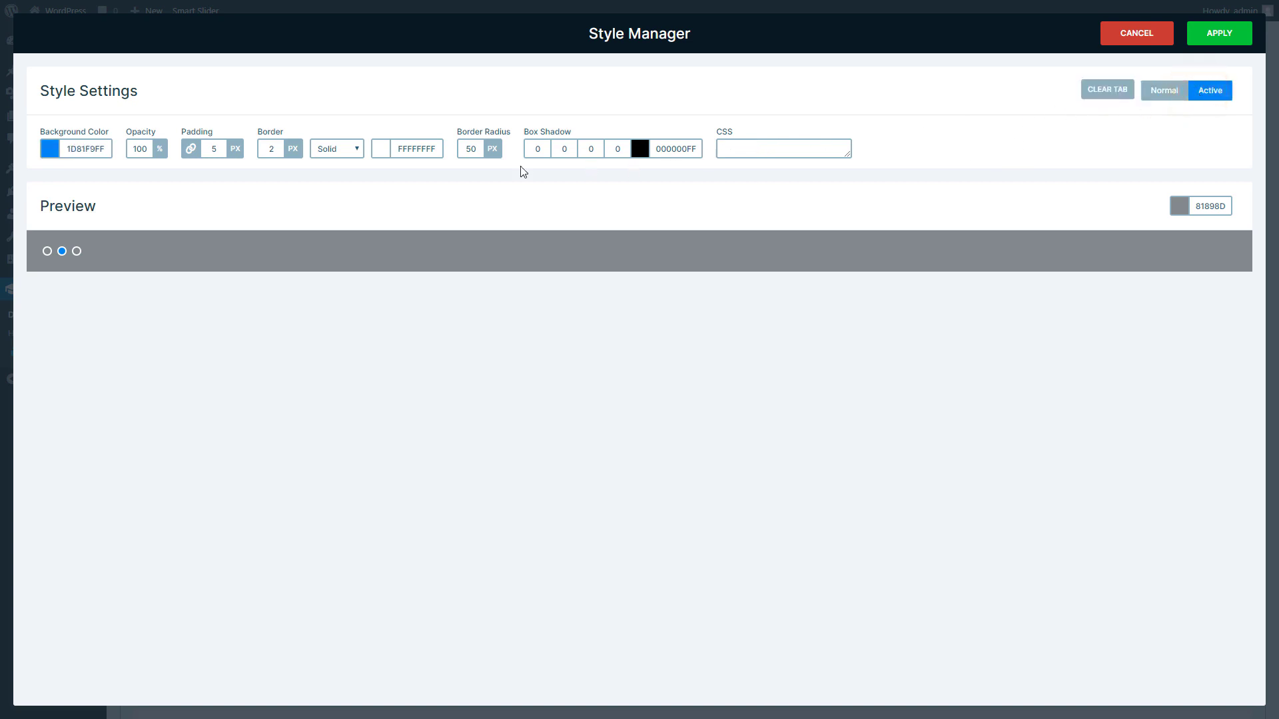
click(49, 149)
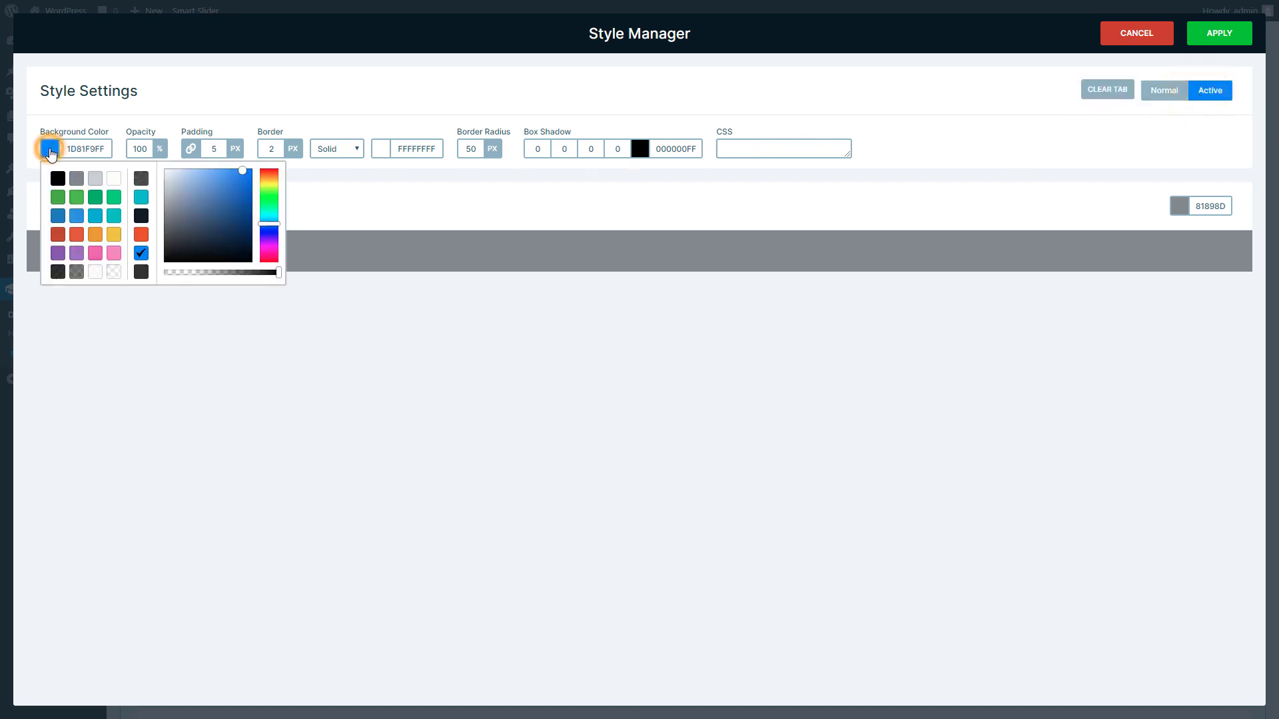
click(113, 179)
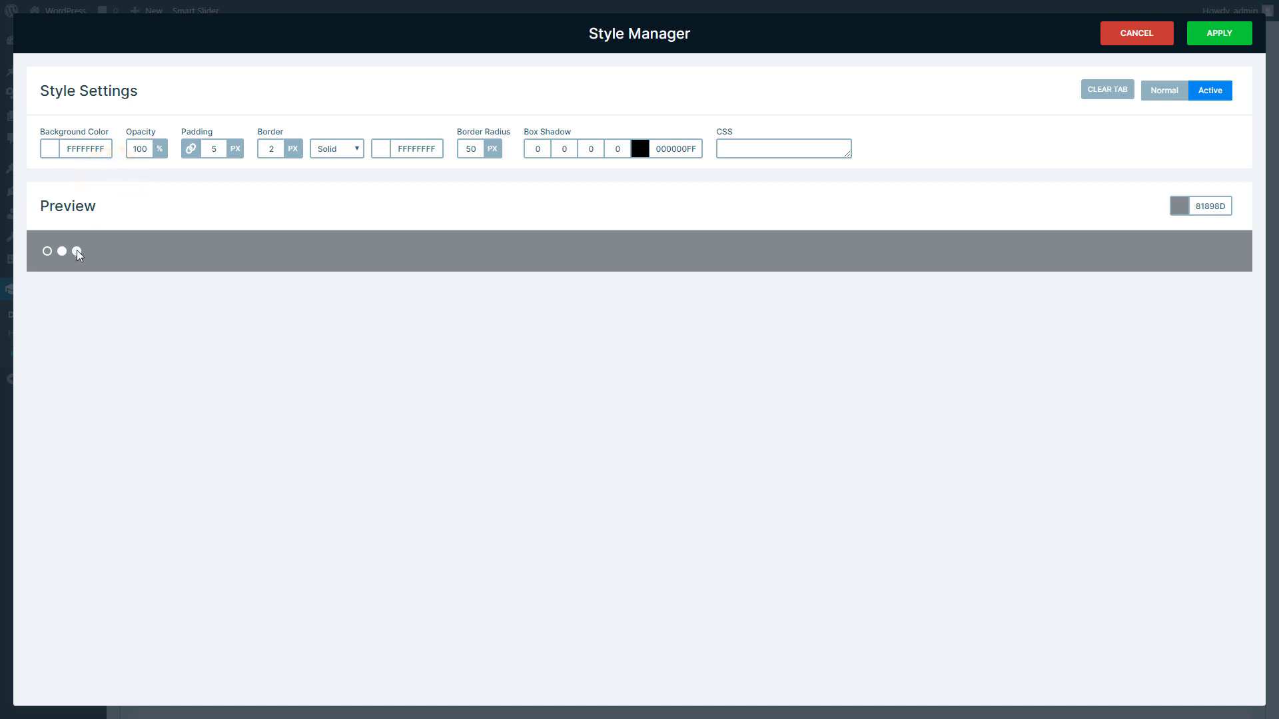
click(1215, 46)
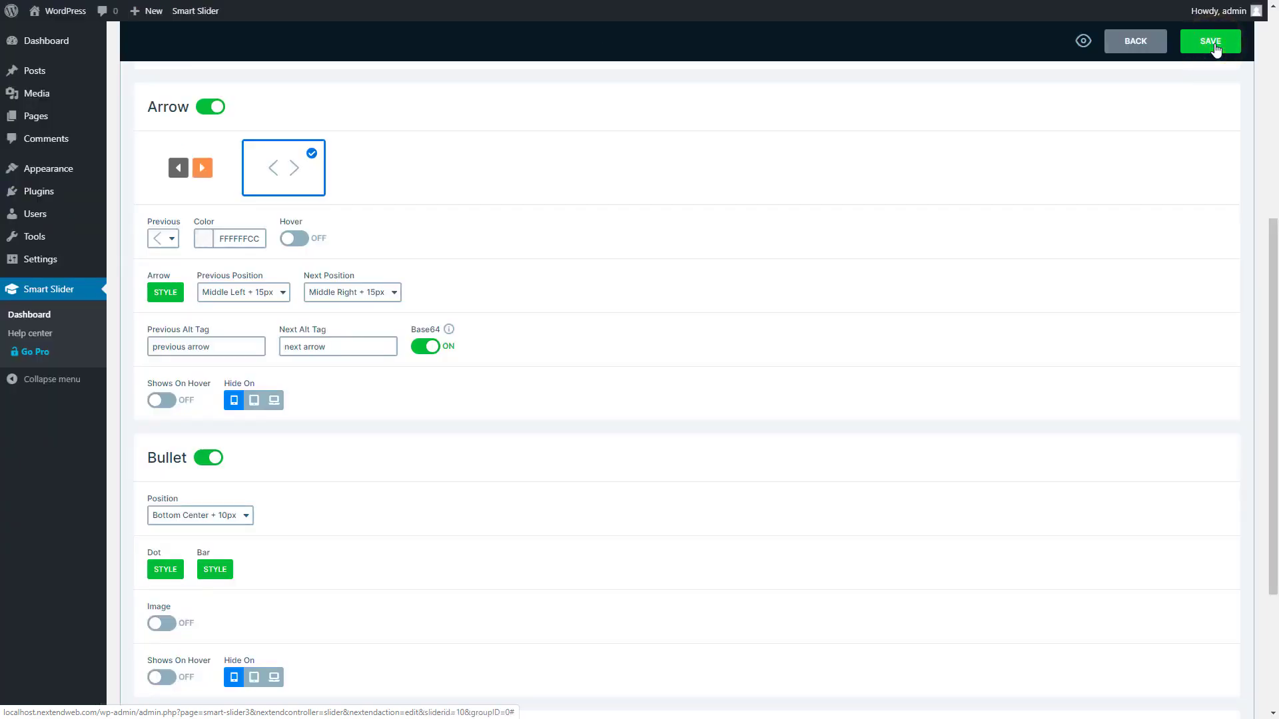
Review the animation settings of the My project slider and enable Autoplay for it.
scroll(614, 205, up, 5)
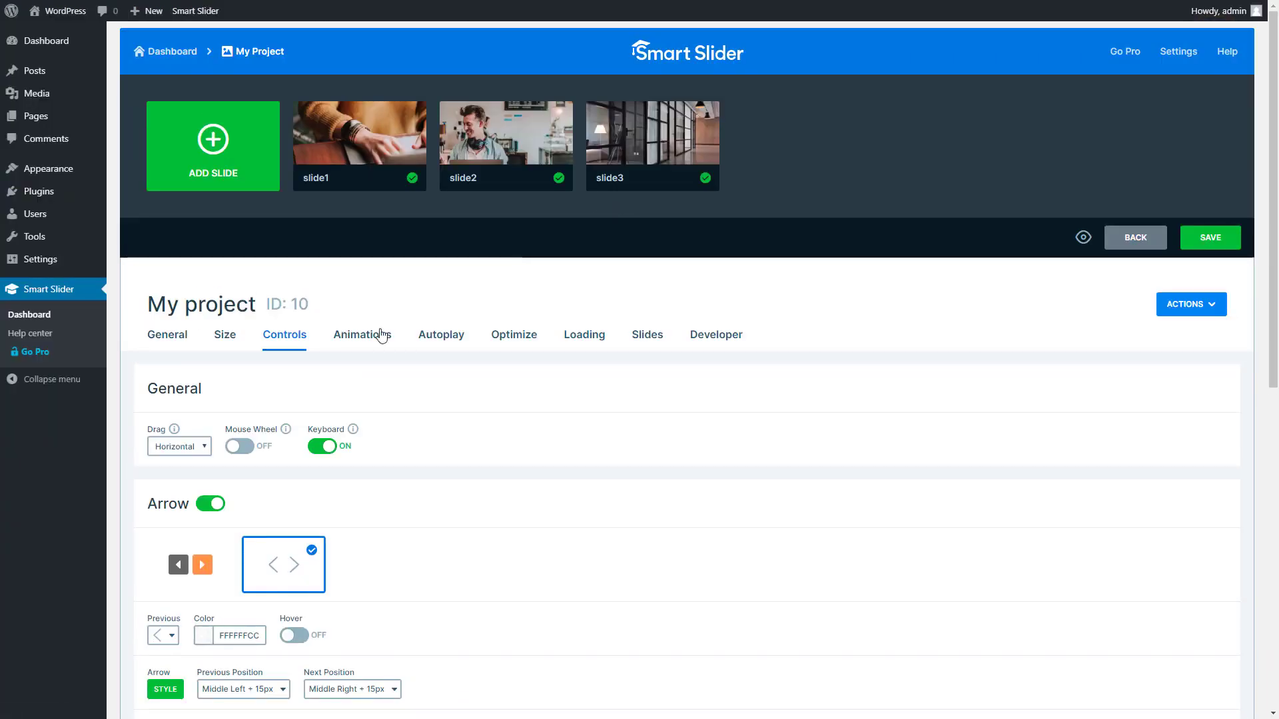
click(357, 338)
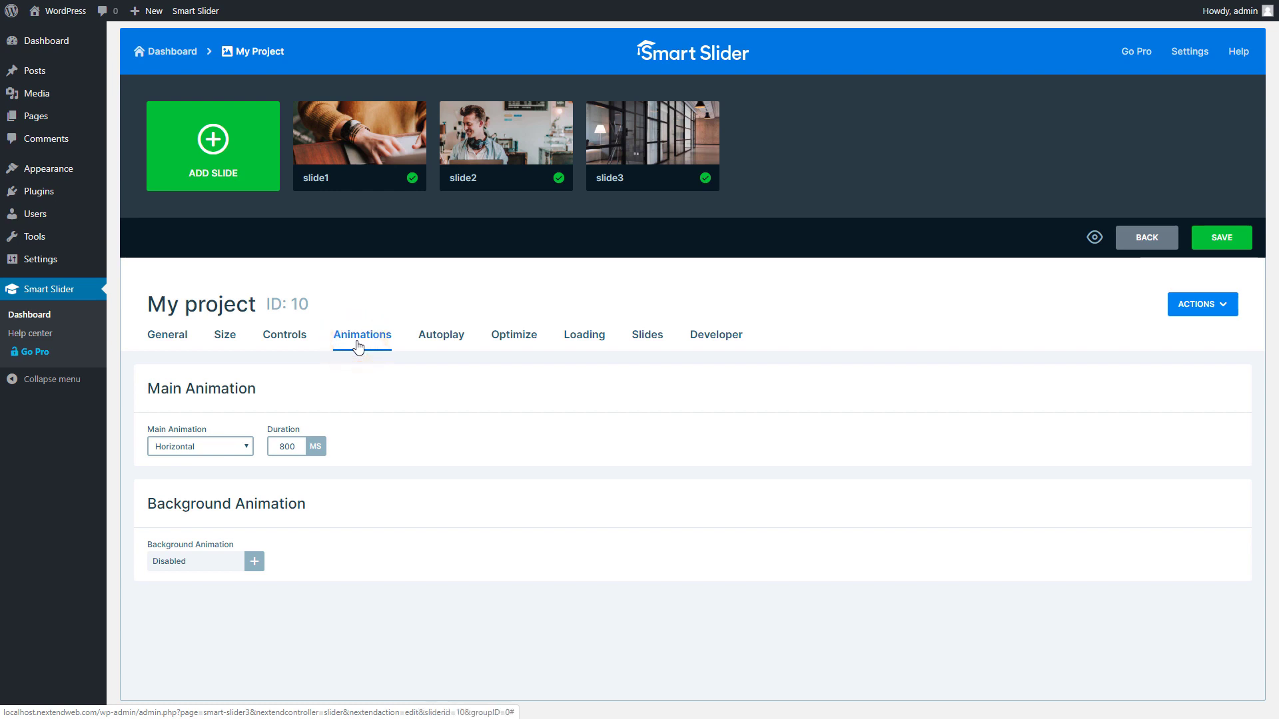
click(443, 347)
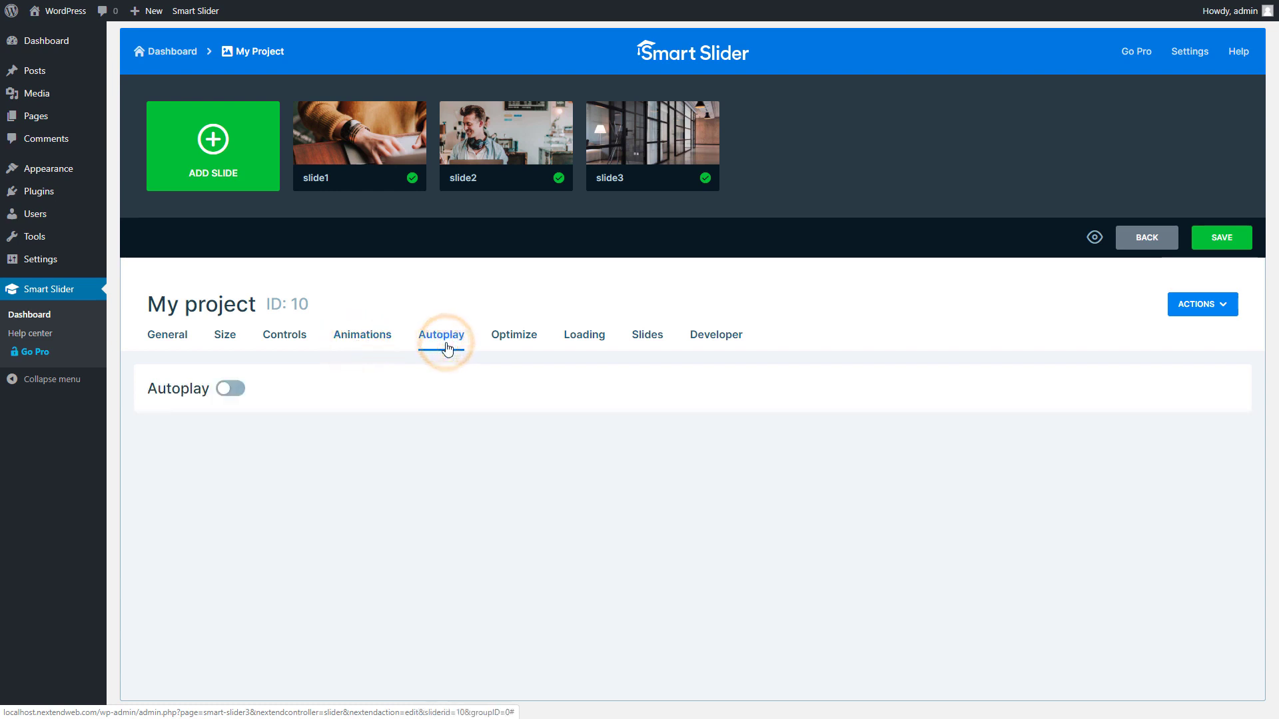
click(236, 394)
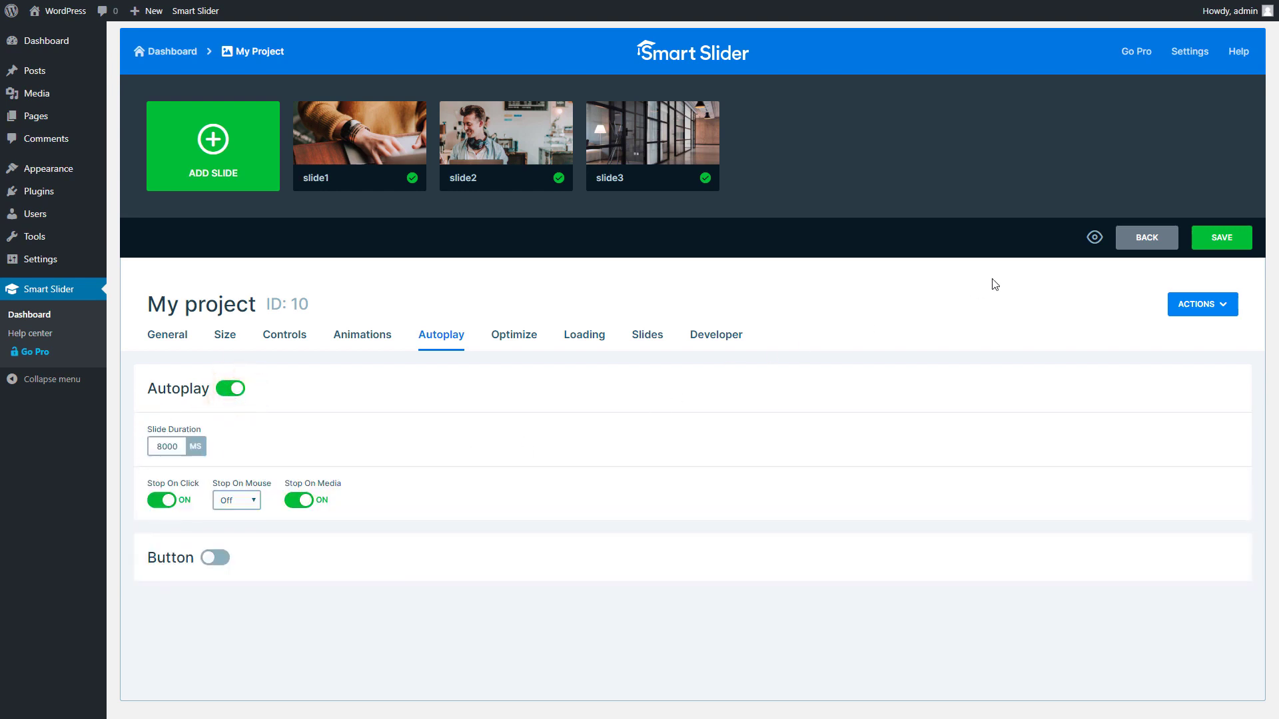
Preview the slider, advance through its three slides, and save the slider settings.
click(1094, 239)
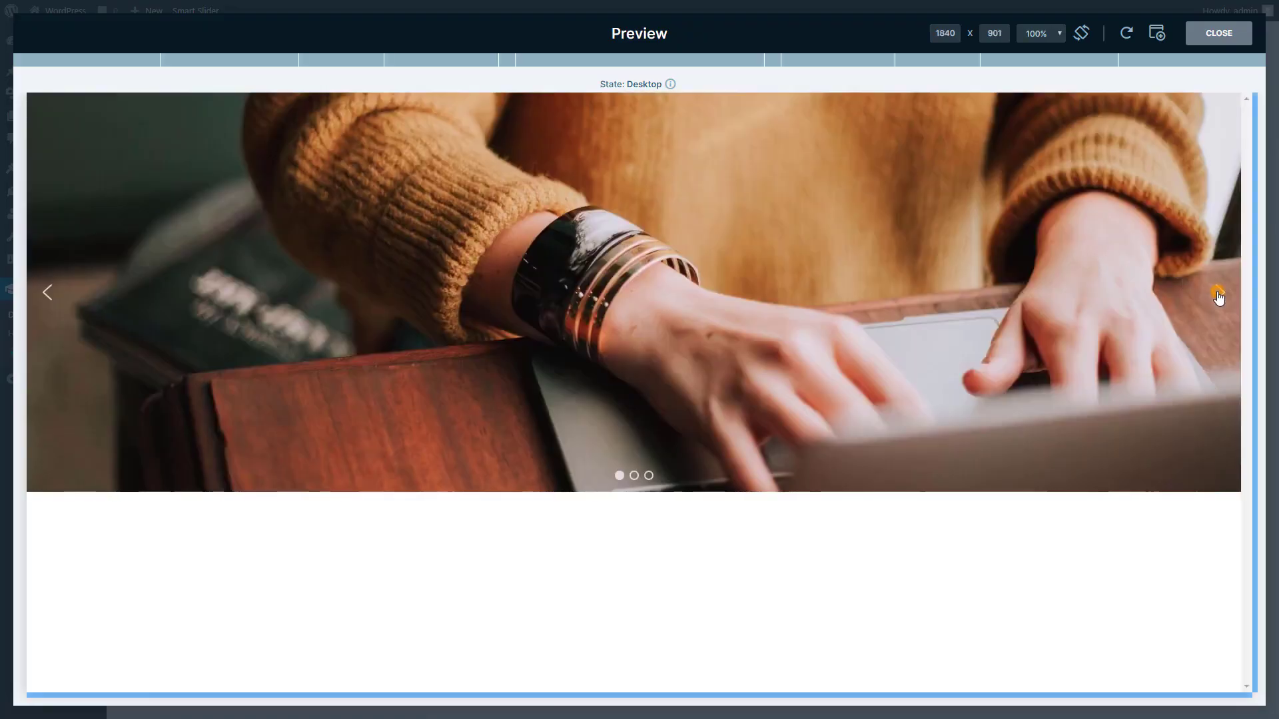
click(1218, 293)
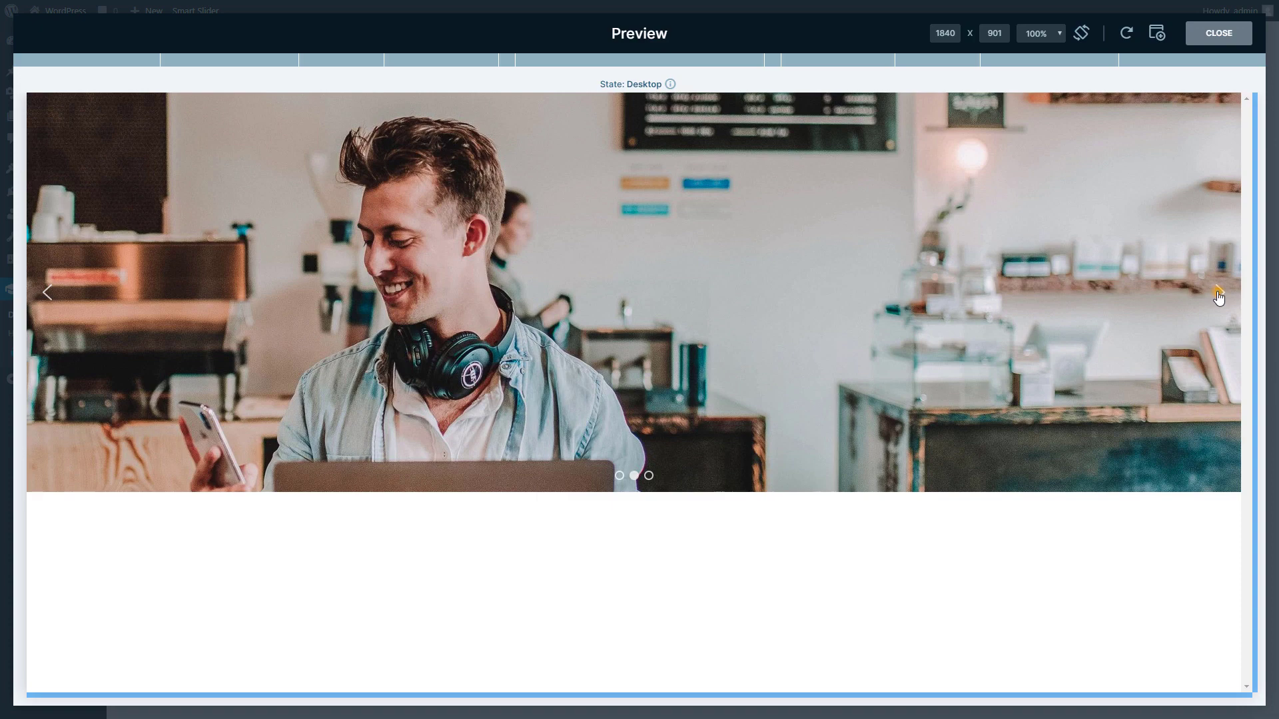
click(1219, 293)
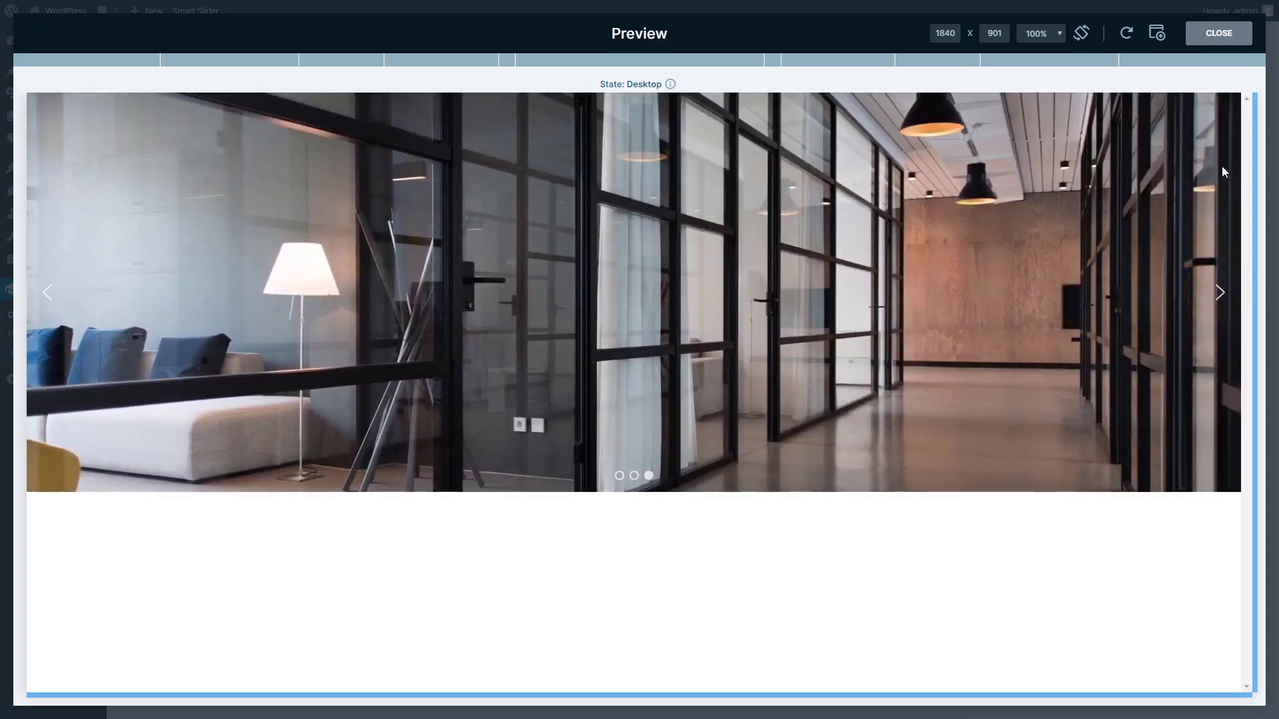
click(1219, 36)
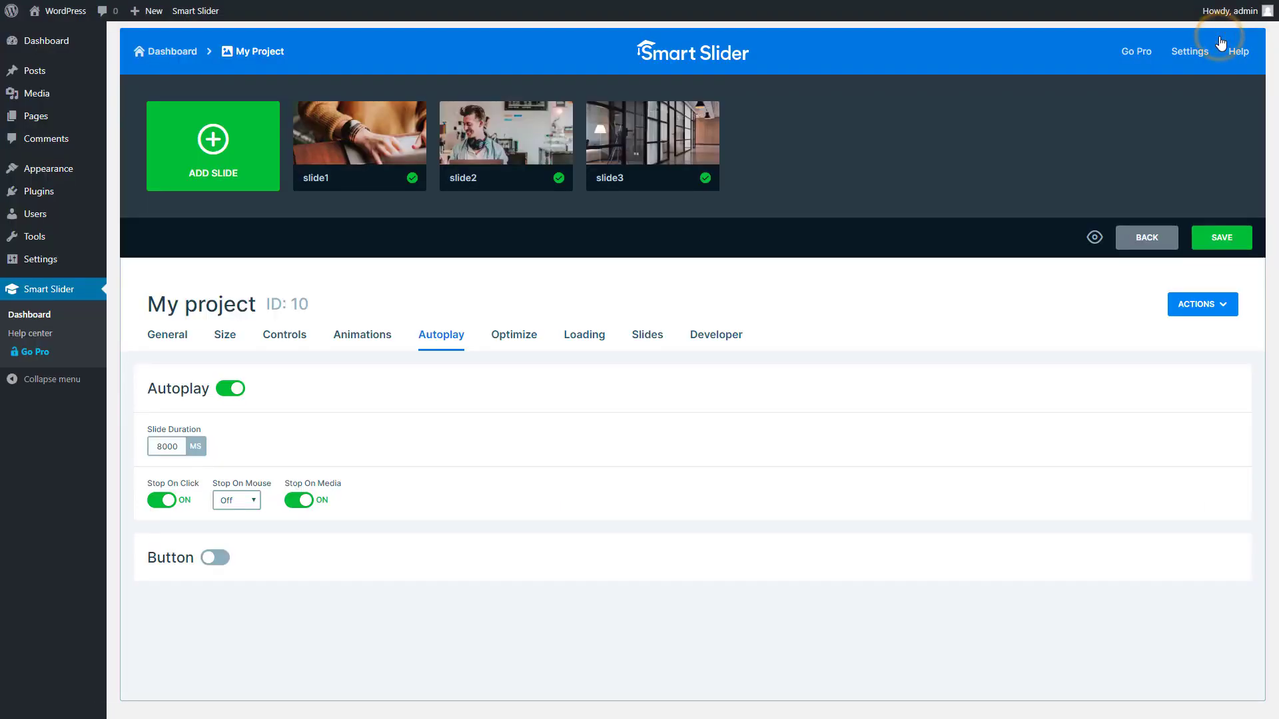
click(1222, 244)
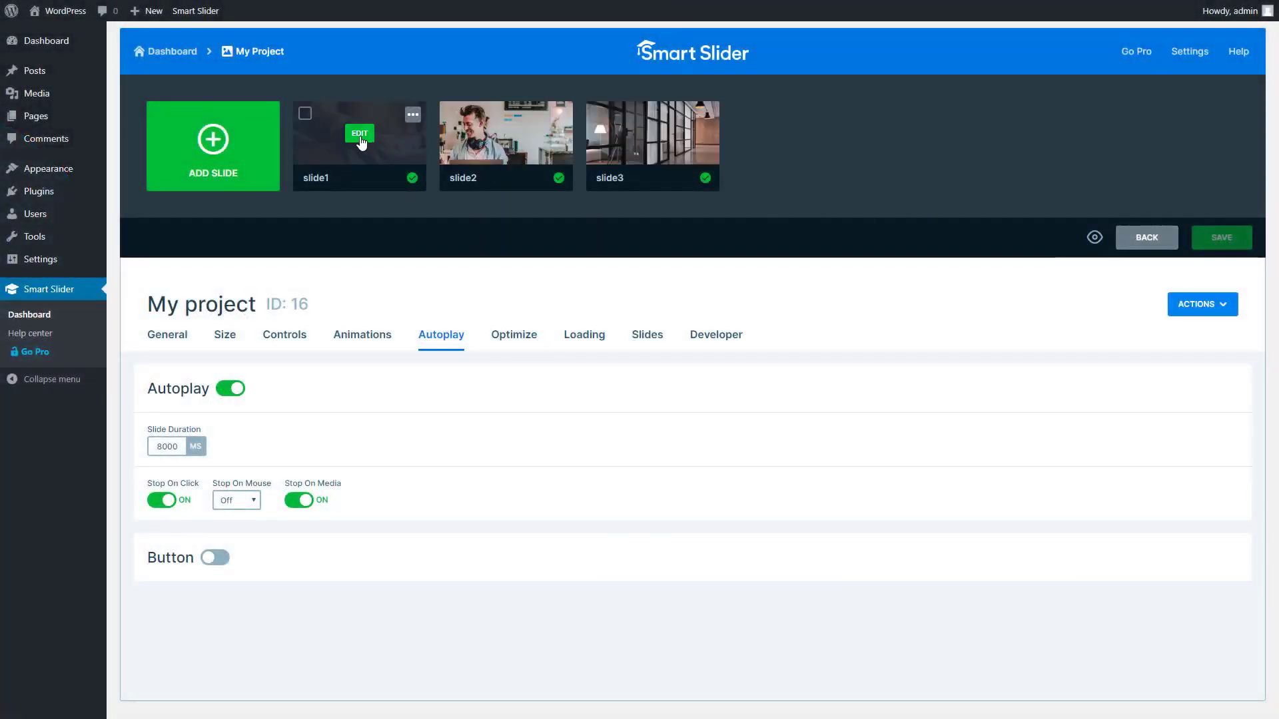
Edit slide1 and darken its background by setting the colour to 000000FF and the image opacity to 40%.
click(360, 134)
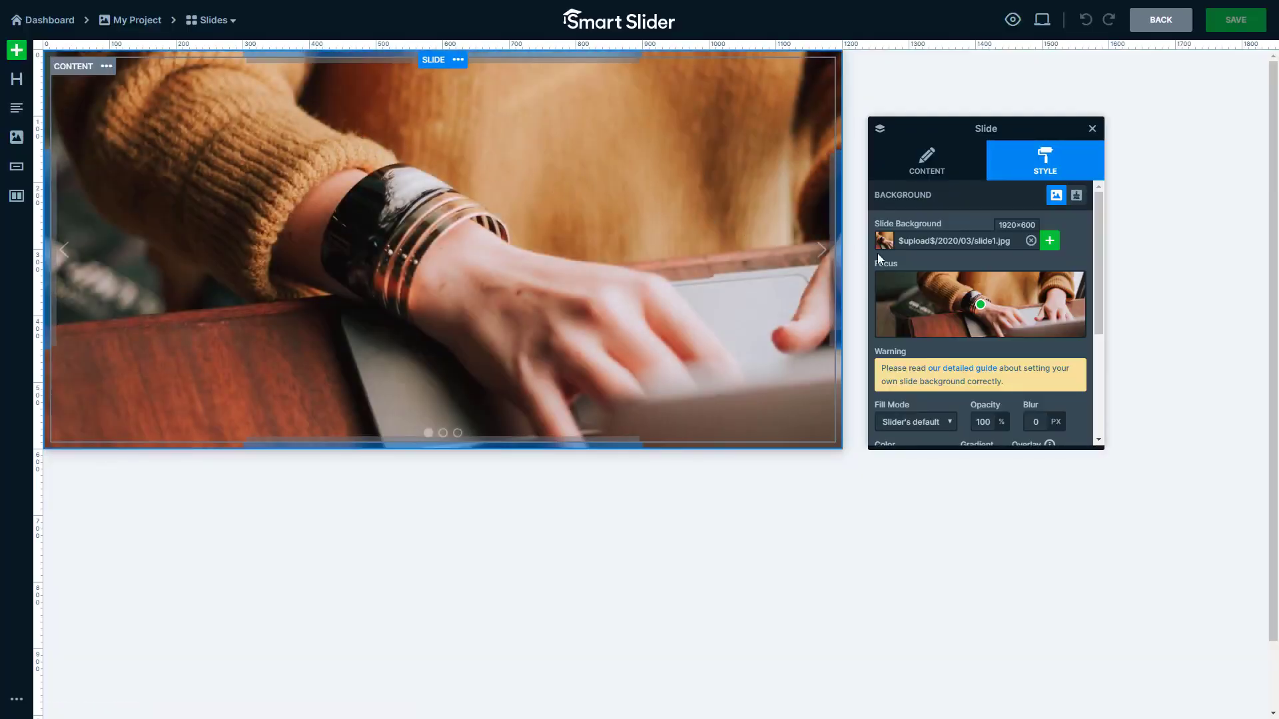
drag(1101, 282, 1100, 329)
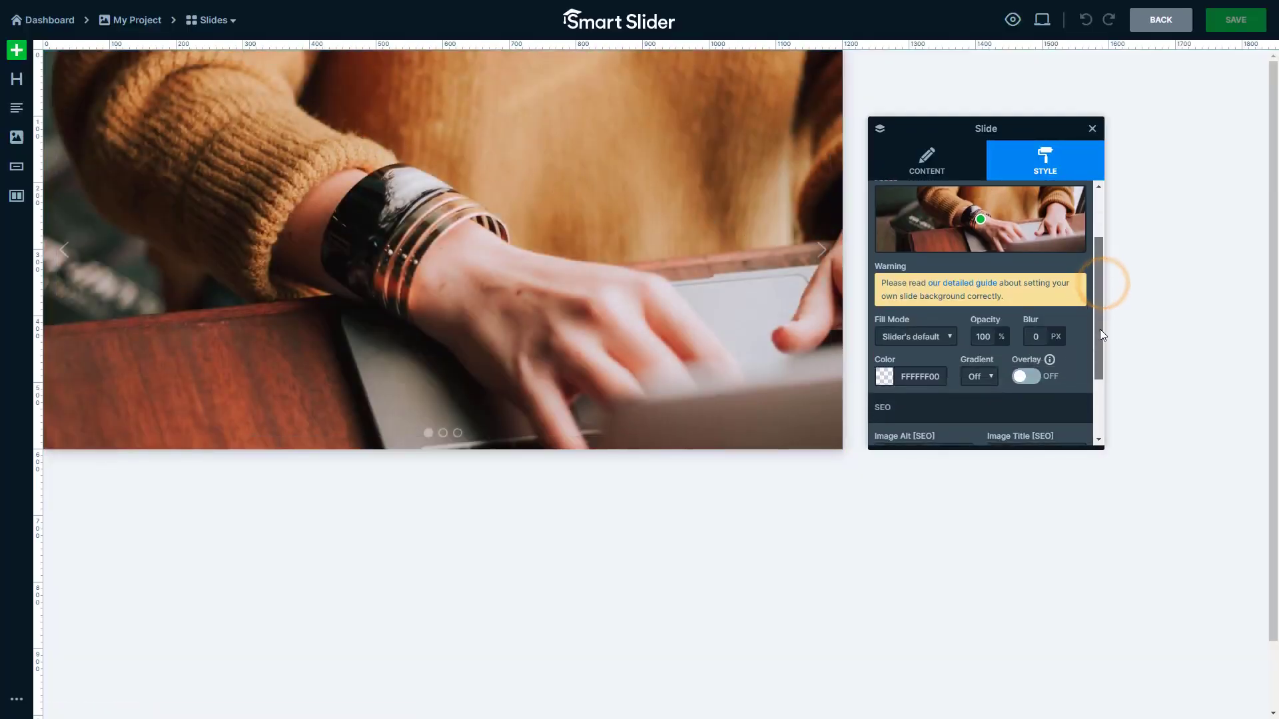
click(886, 383)
click(889, 406)
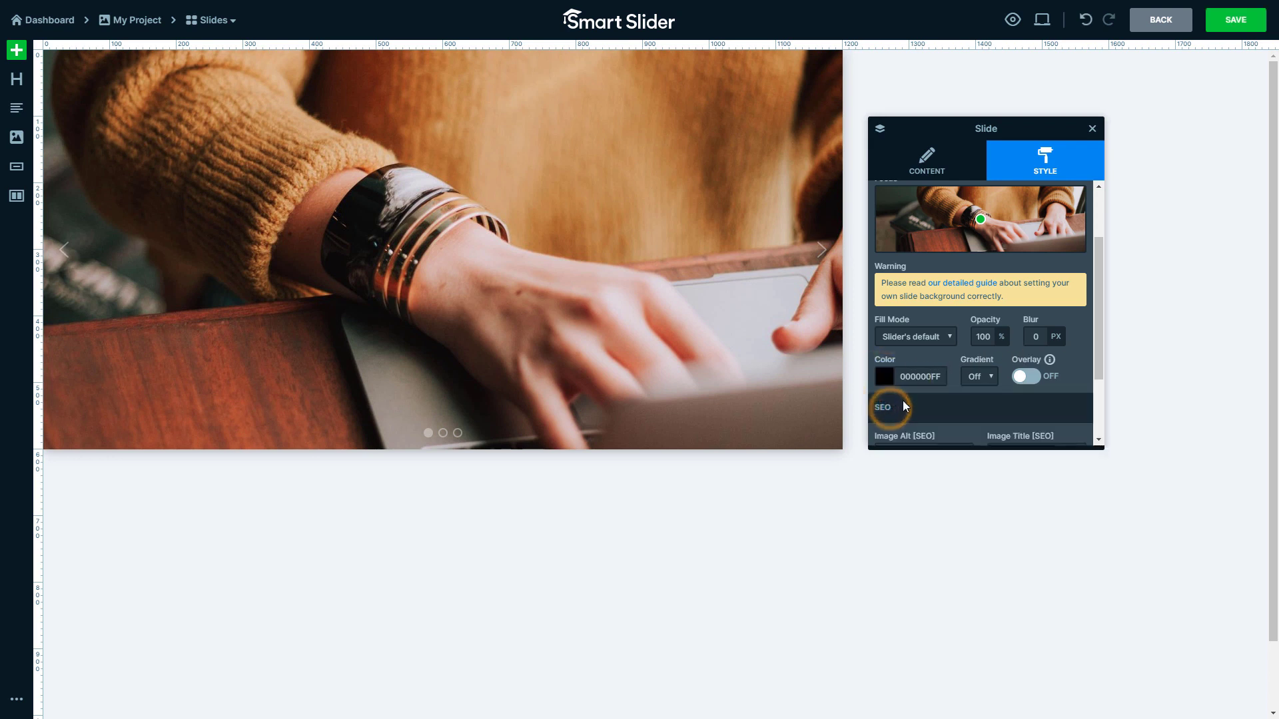
mouse_move(994, 336)
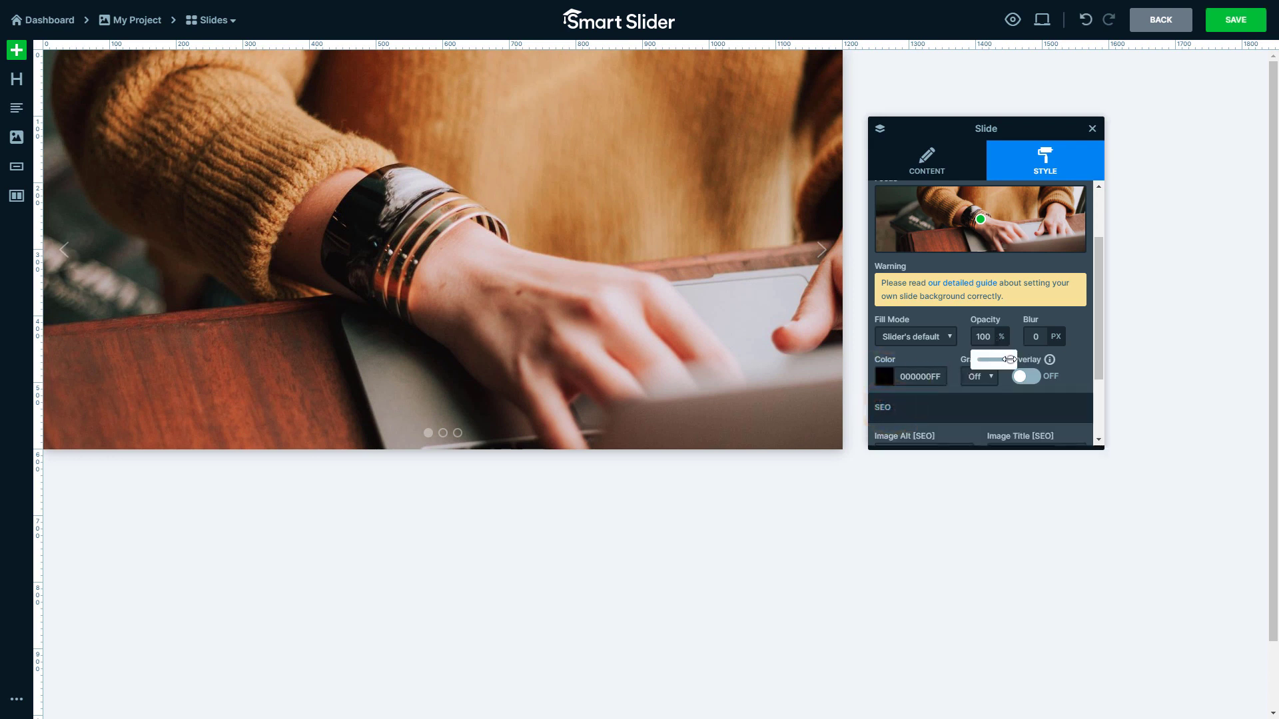
drag(1011, 359, 991, 361)
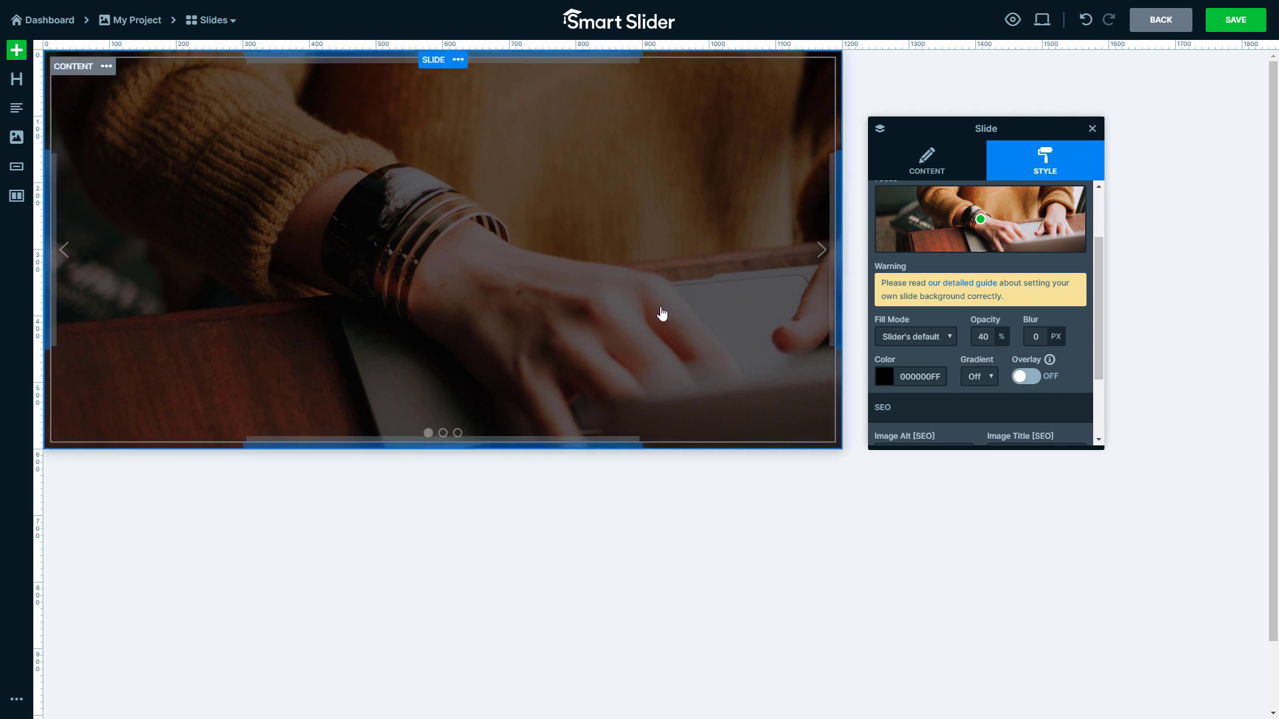
Add a heading reading "Any Device, Anywhere" to the slide and place a text layer directly beneath it.
click(17, 51)
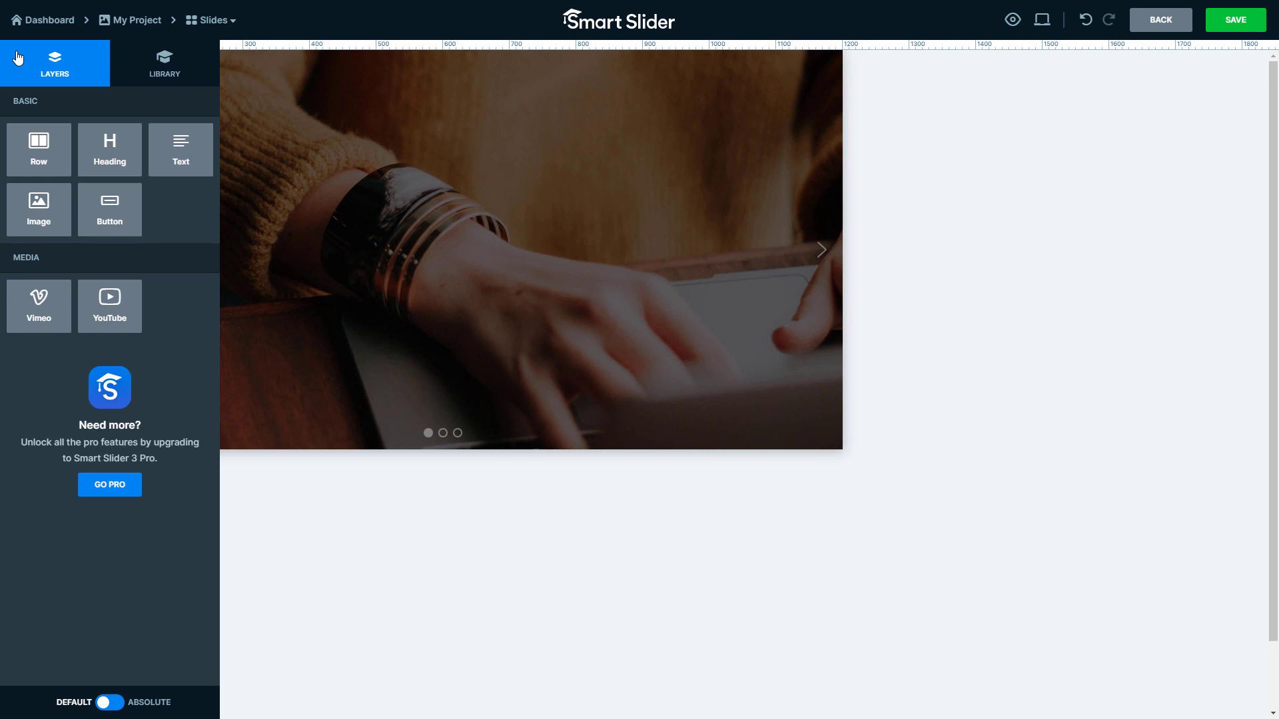
drag(110, 150, 395, 248)
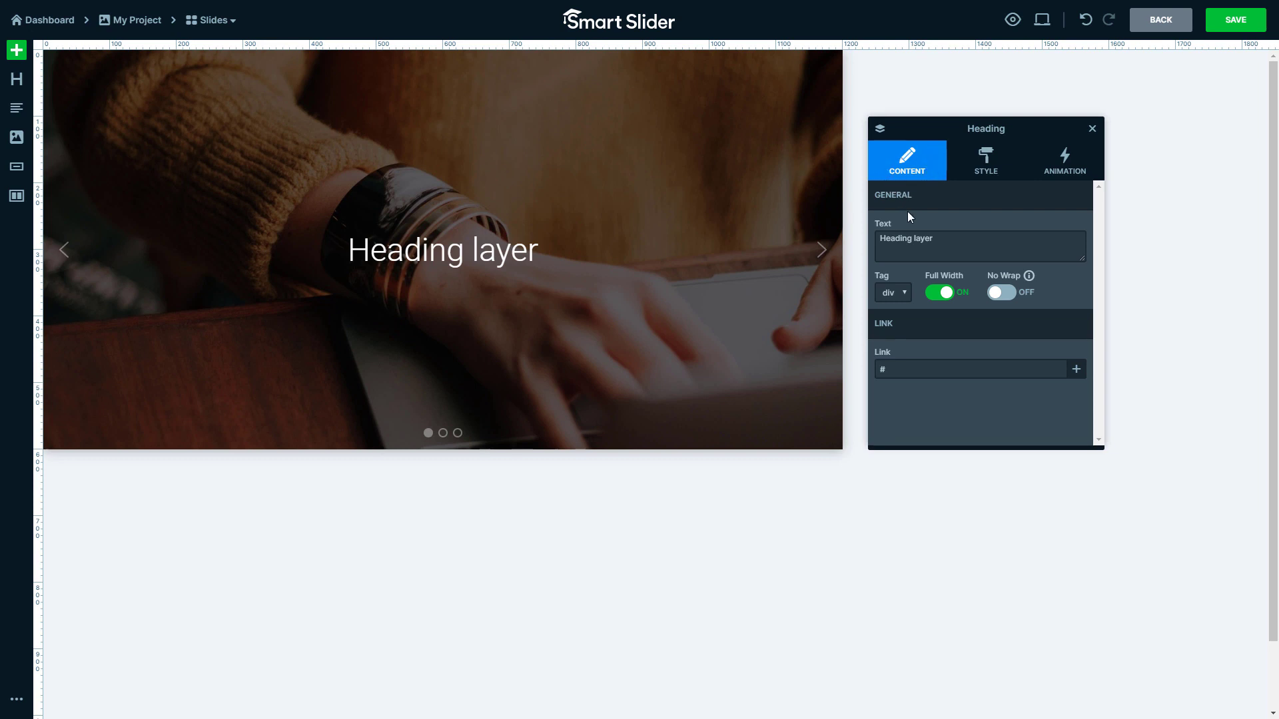
drag(946, 241, 870, 235)
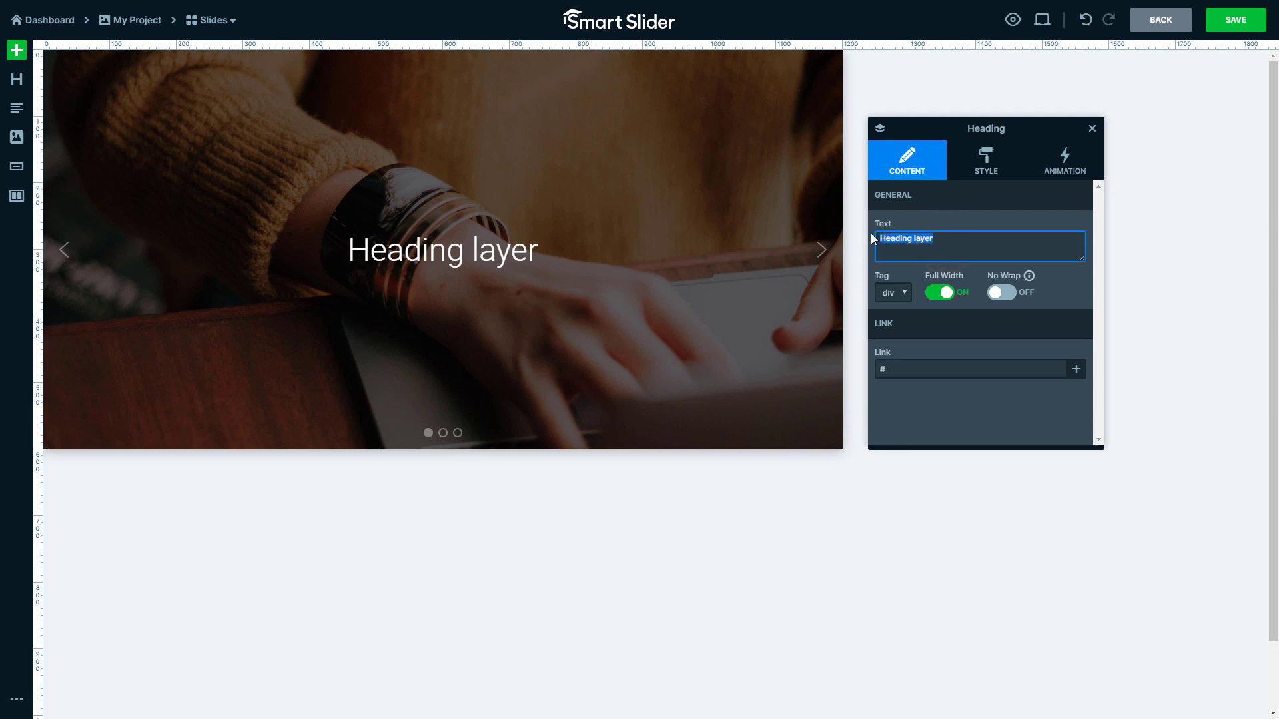
text(Any Device, Anywhere)
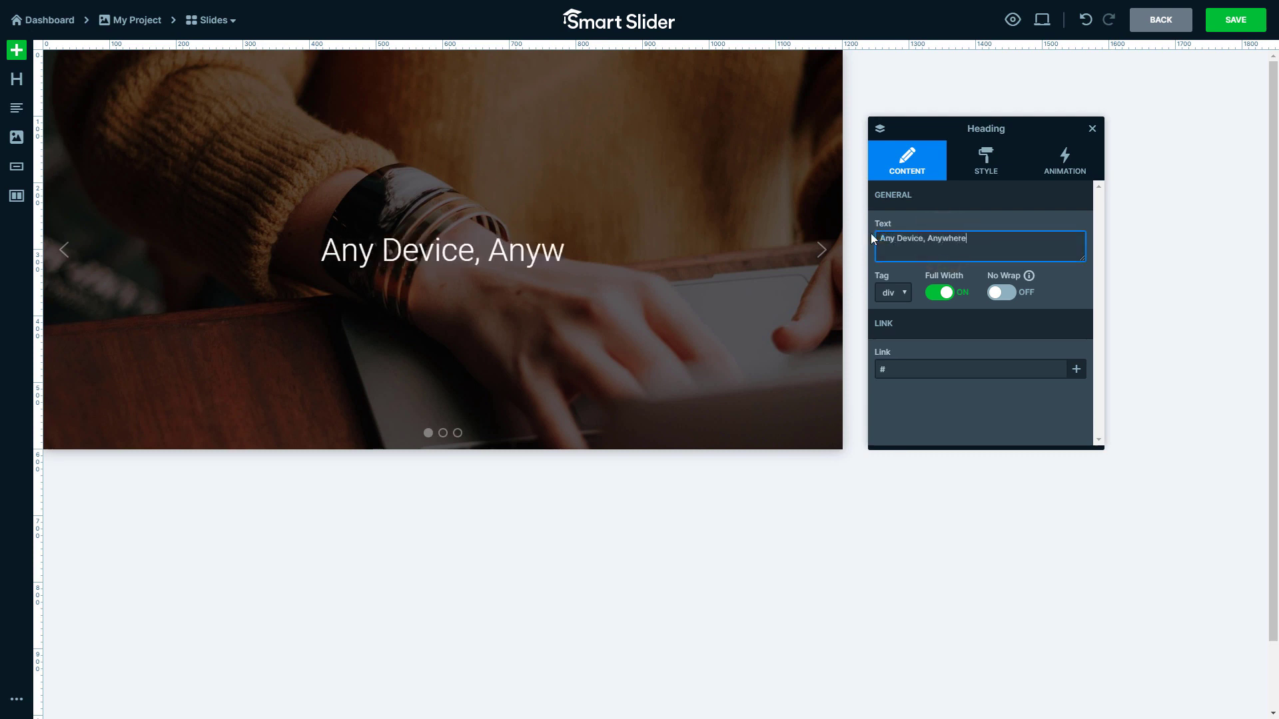
click(872, 237)
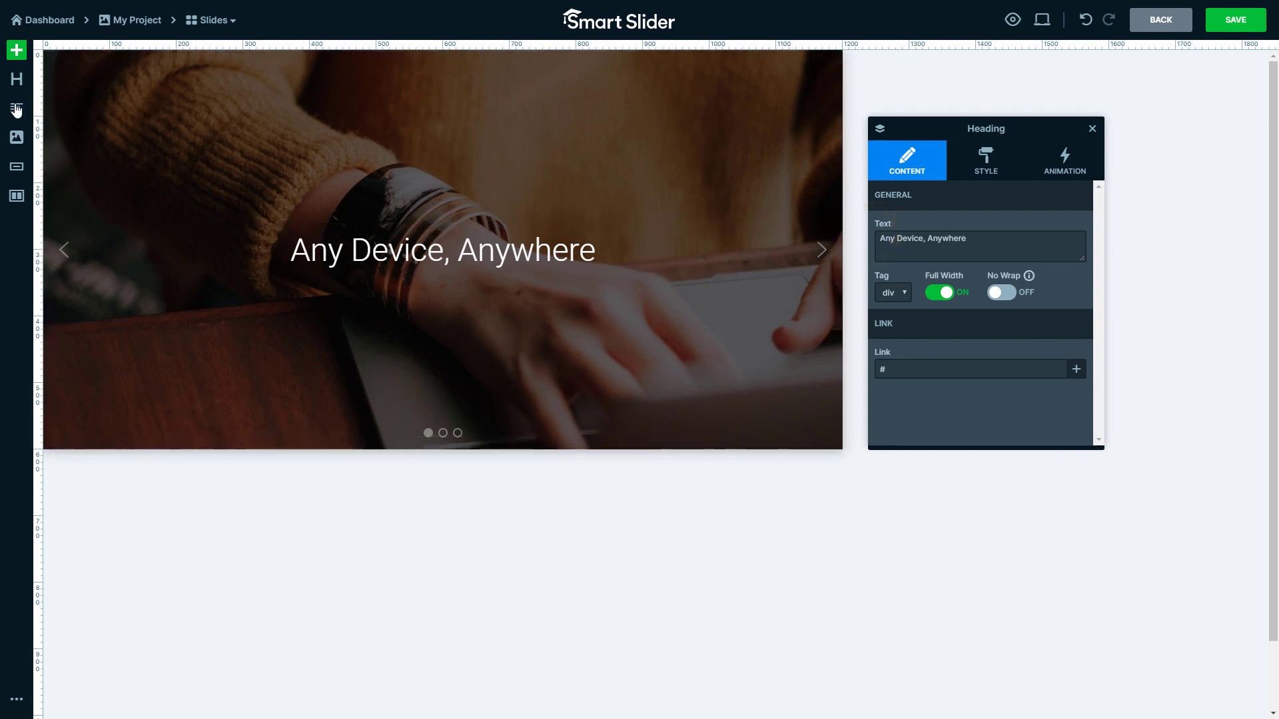
drag(17, 110, 417, 295)
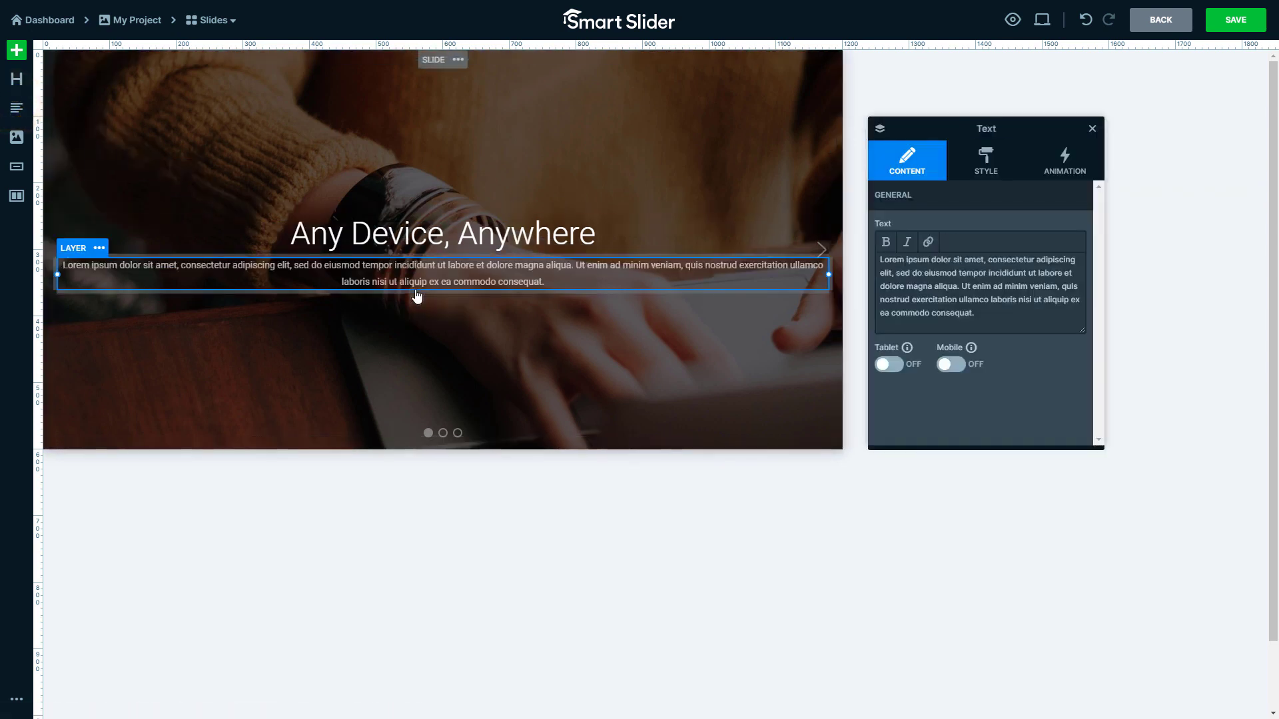
Increase the slide's left and right padding equally and enlarge its bottom padding.
click(838, 329)
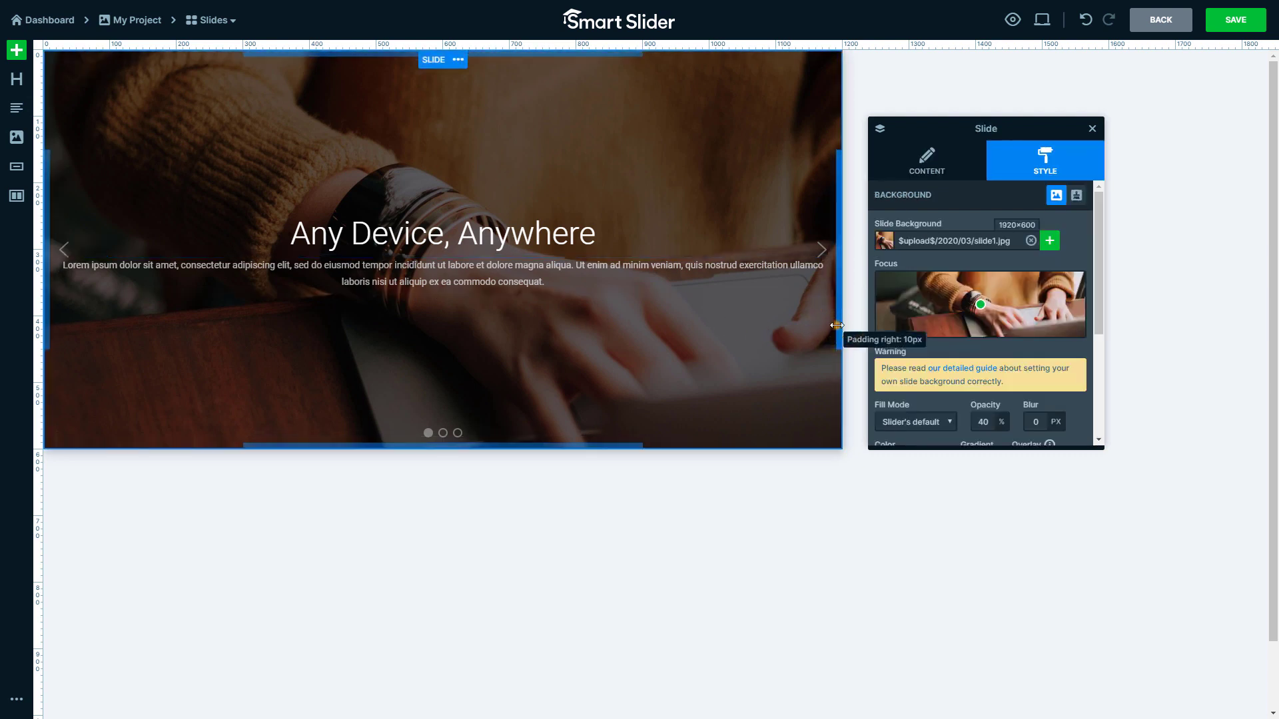
drag(837, 326, 806, 318)
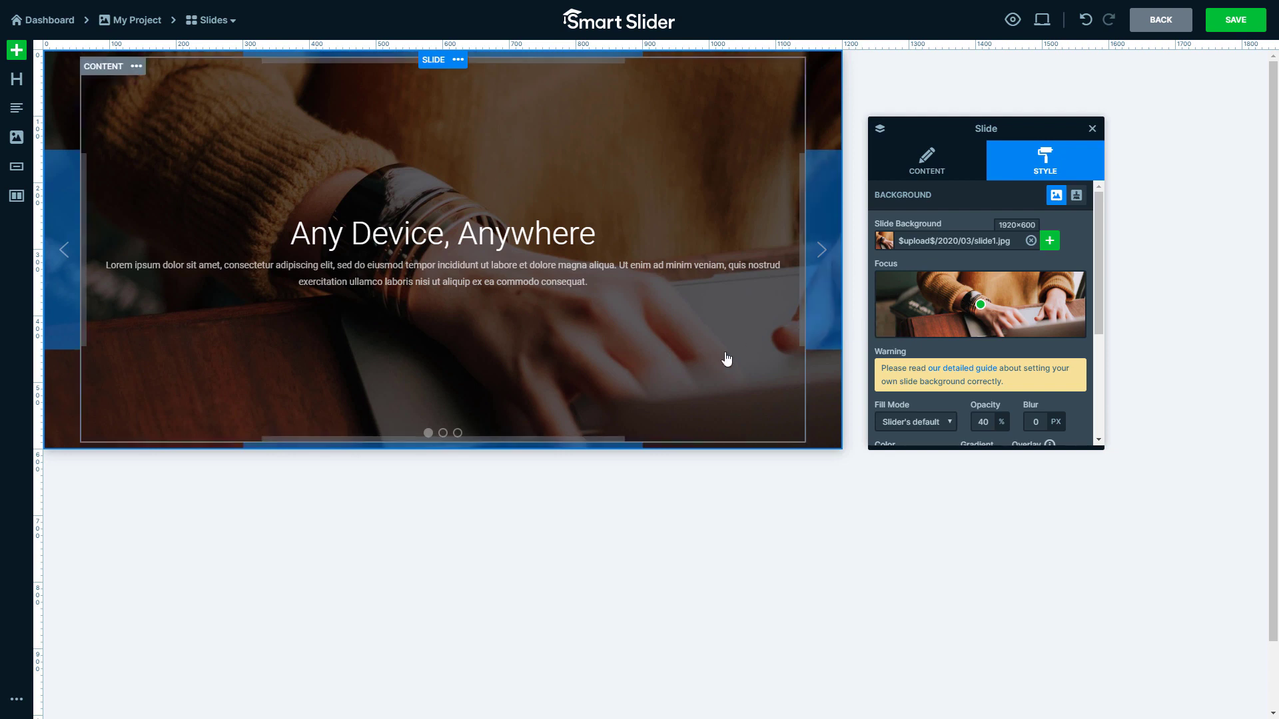
drag(575, 445, 574, 477)
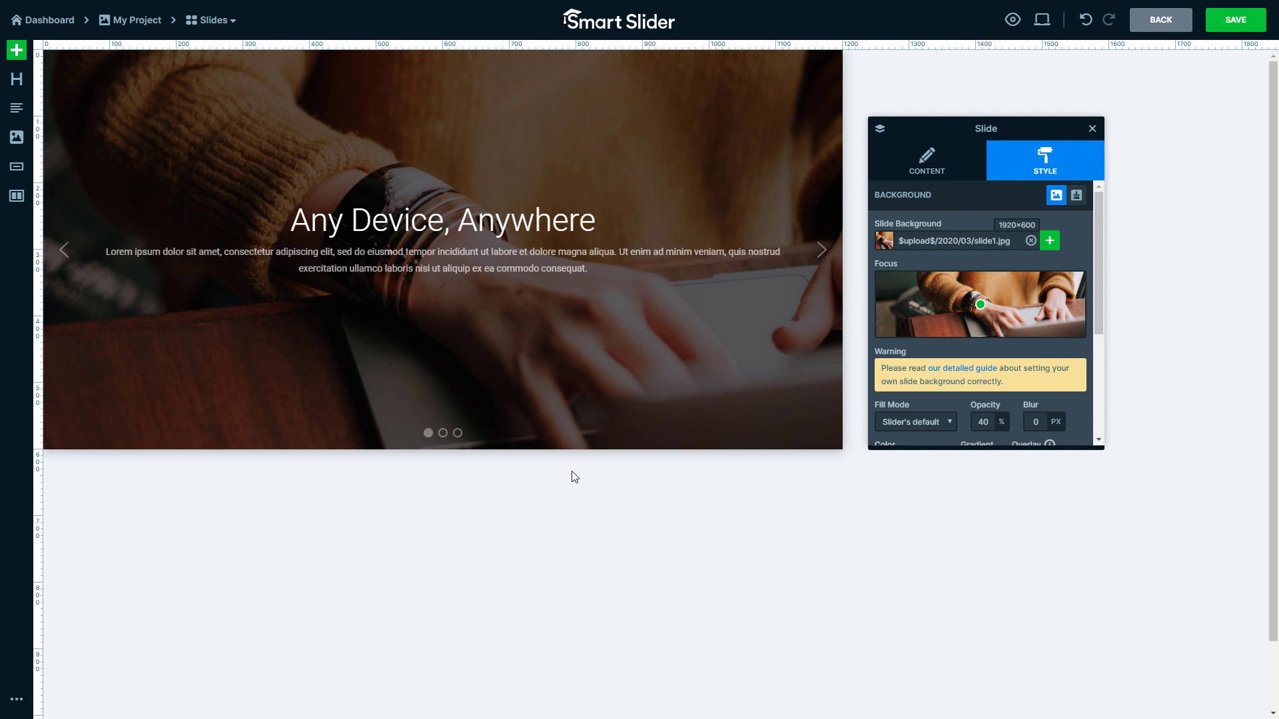
Set the font size of the text layer below the heading to 18 px.
click(575, 275)
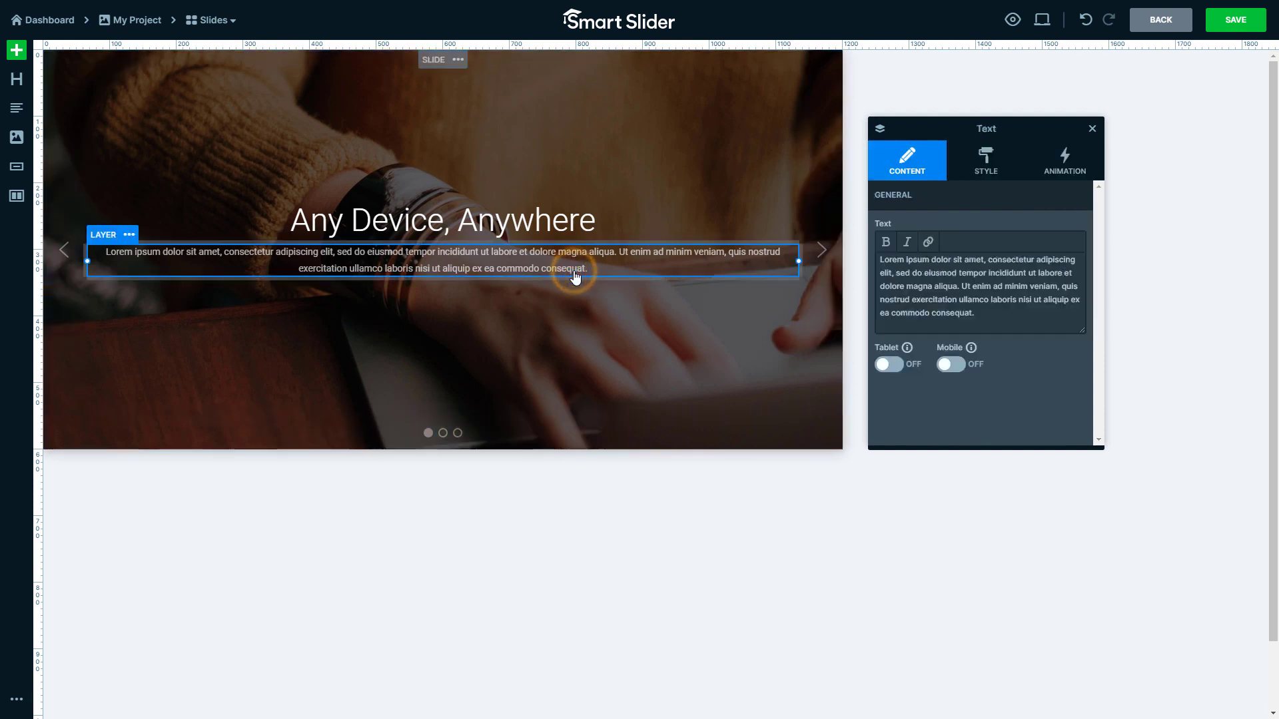
click(987, 184)
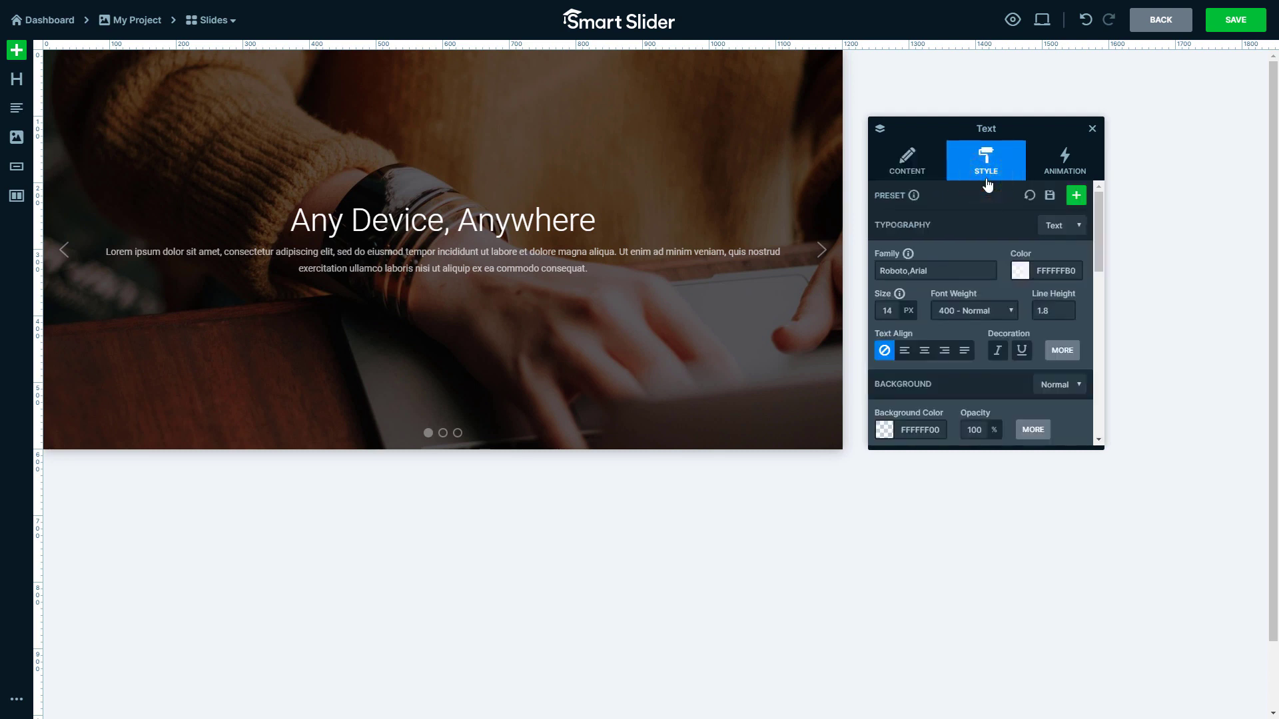
click(889, 310)
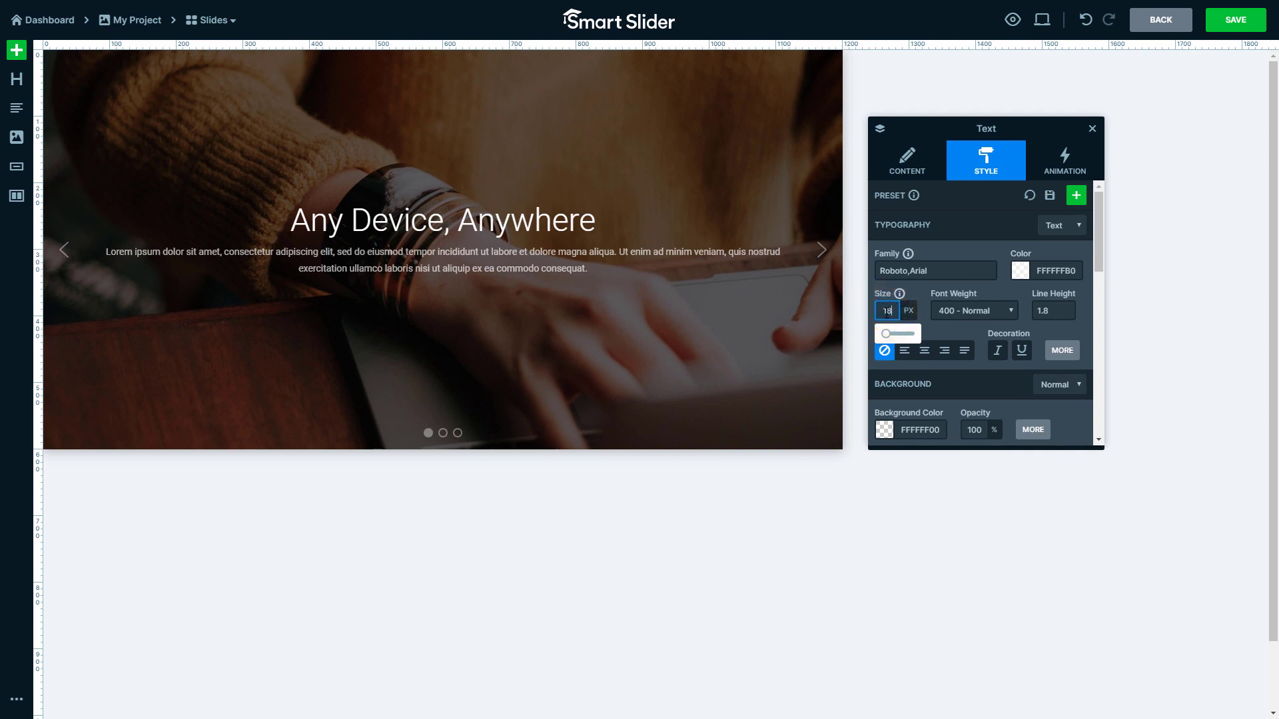
text(18)
key(Return)
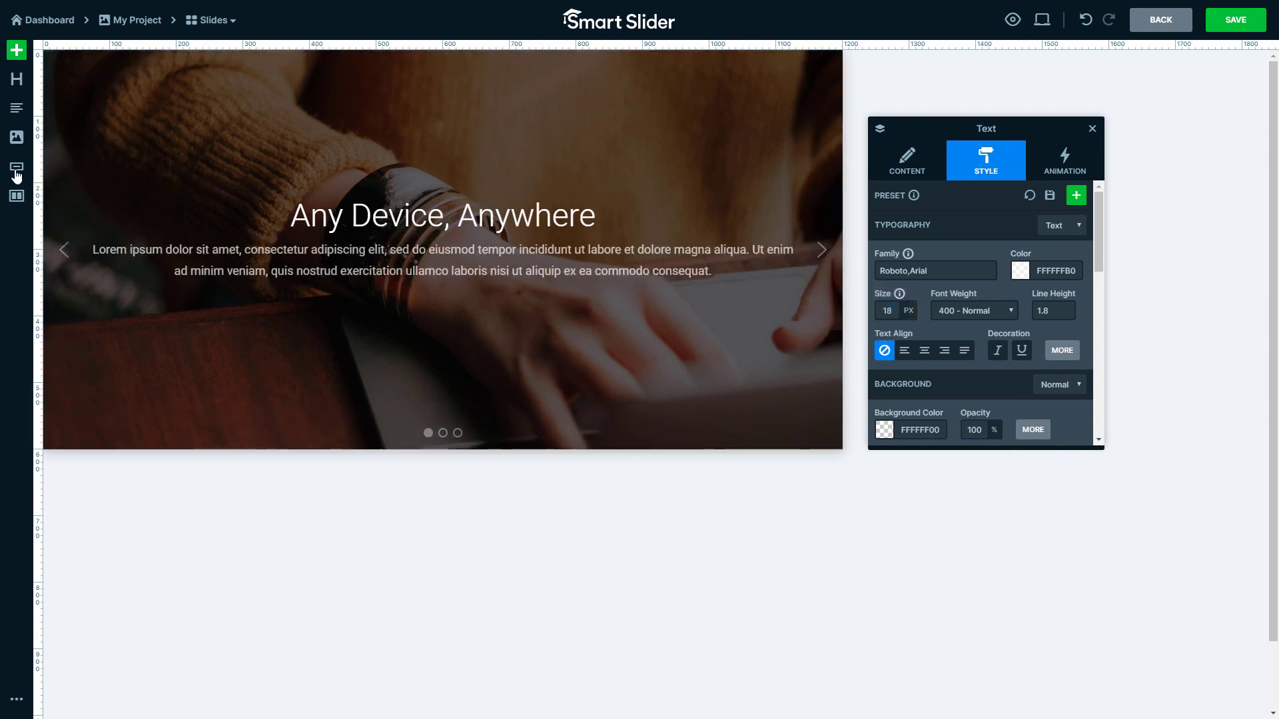
drag(17, 167, 413, 300)
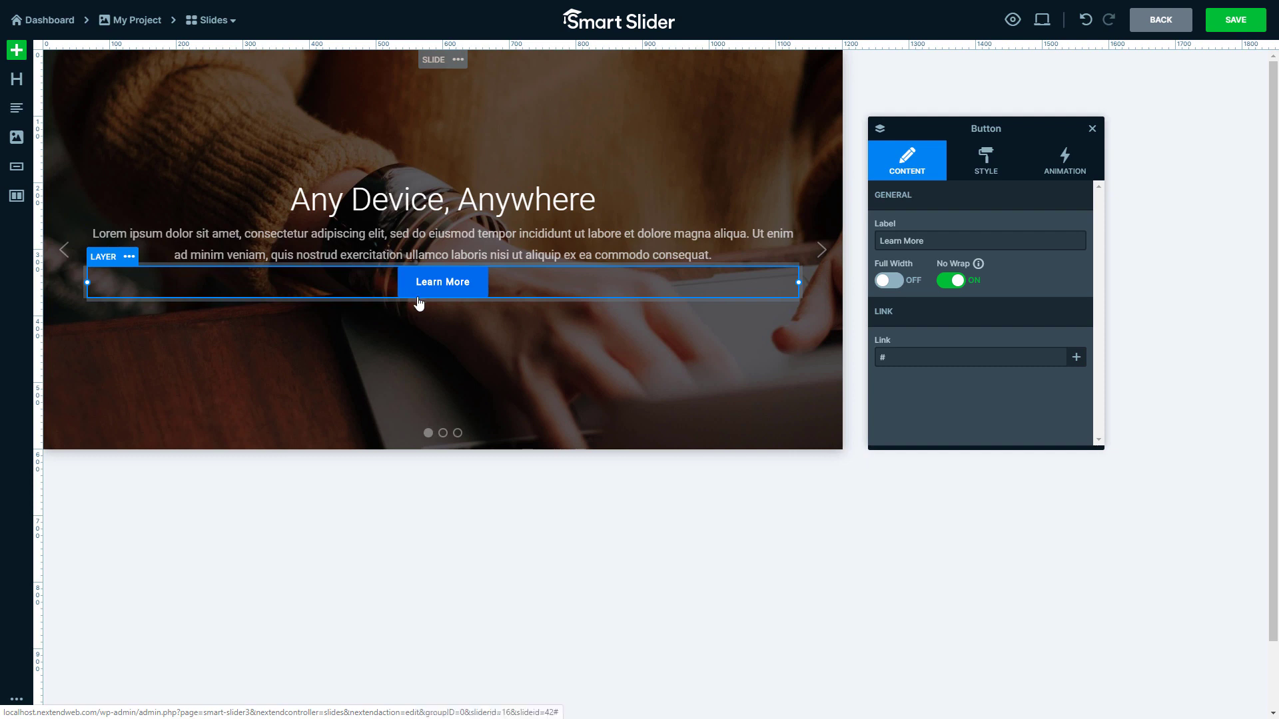
click(902, 358)
text(https://smartslider3.com)
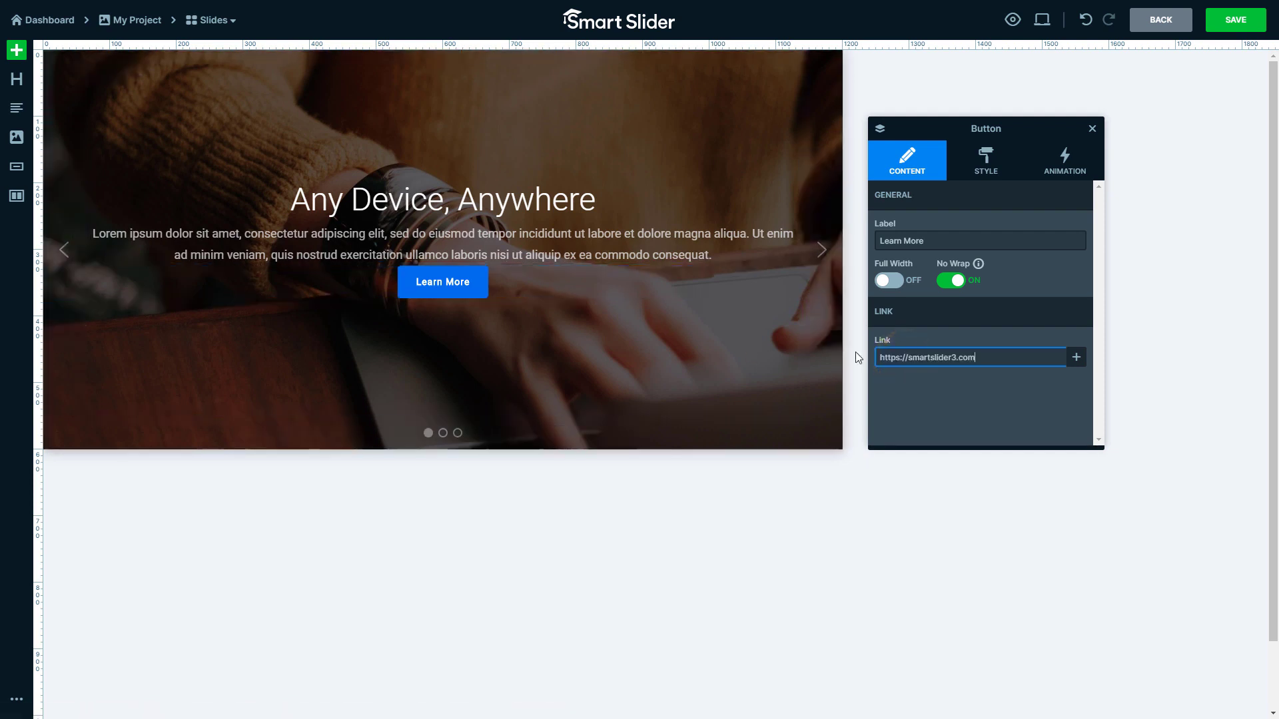
key(Return)
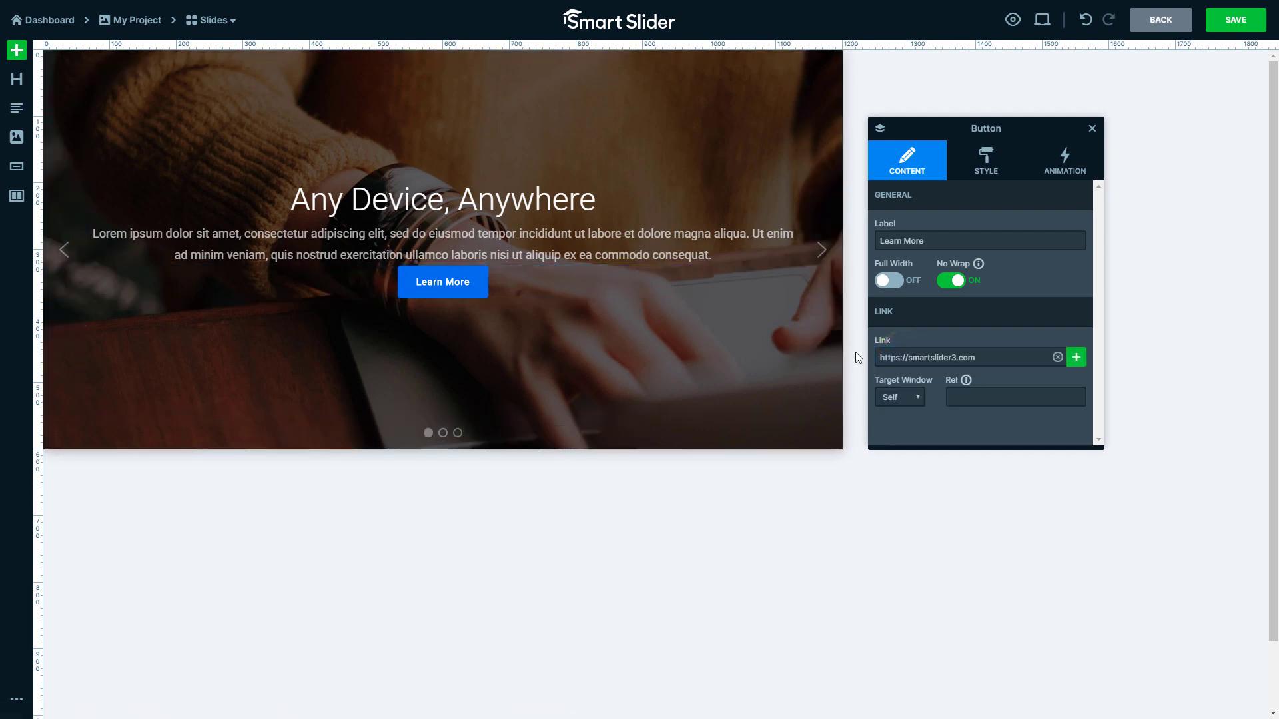
click(557, 258)
drag(553, 267, 555, 286)
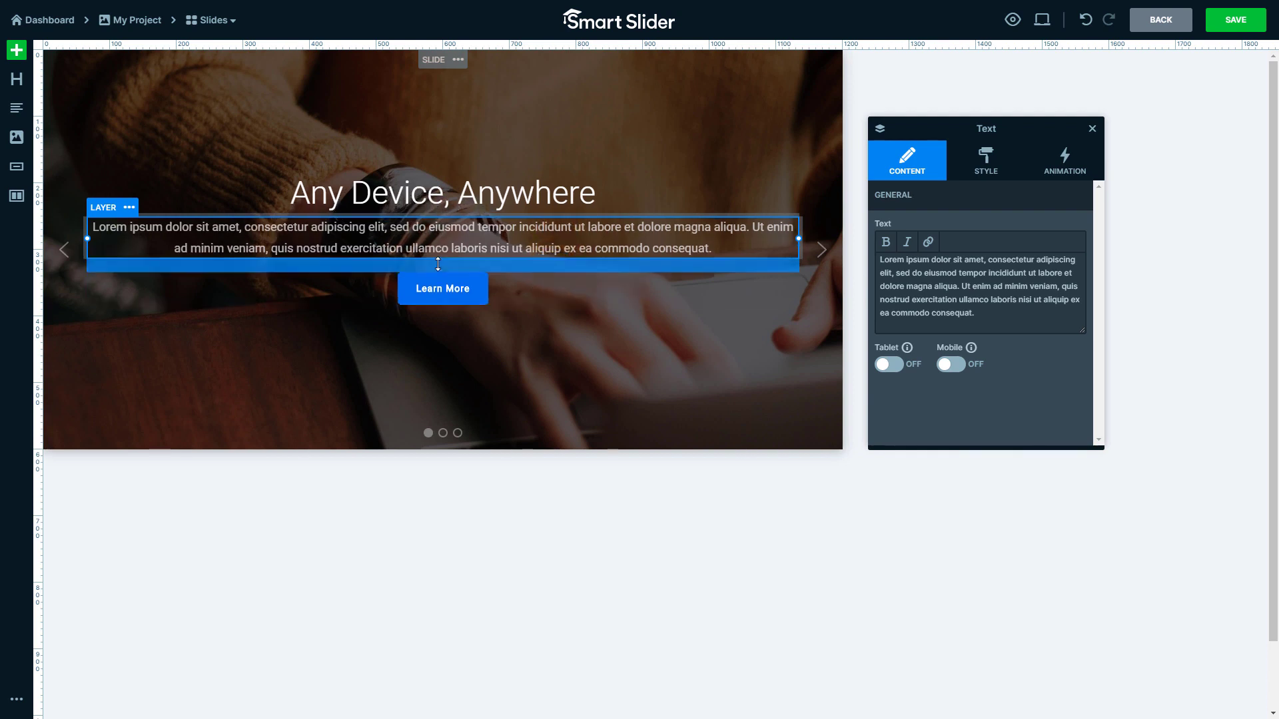
Add a second button and a two-column row below it, and move one button into each column.
drag(16, 167, 438, 322)
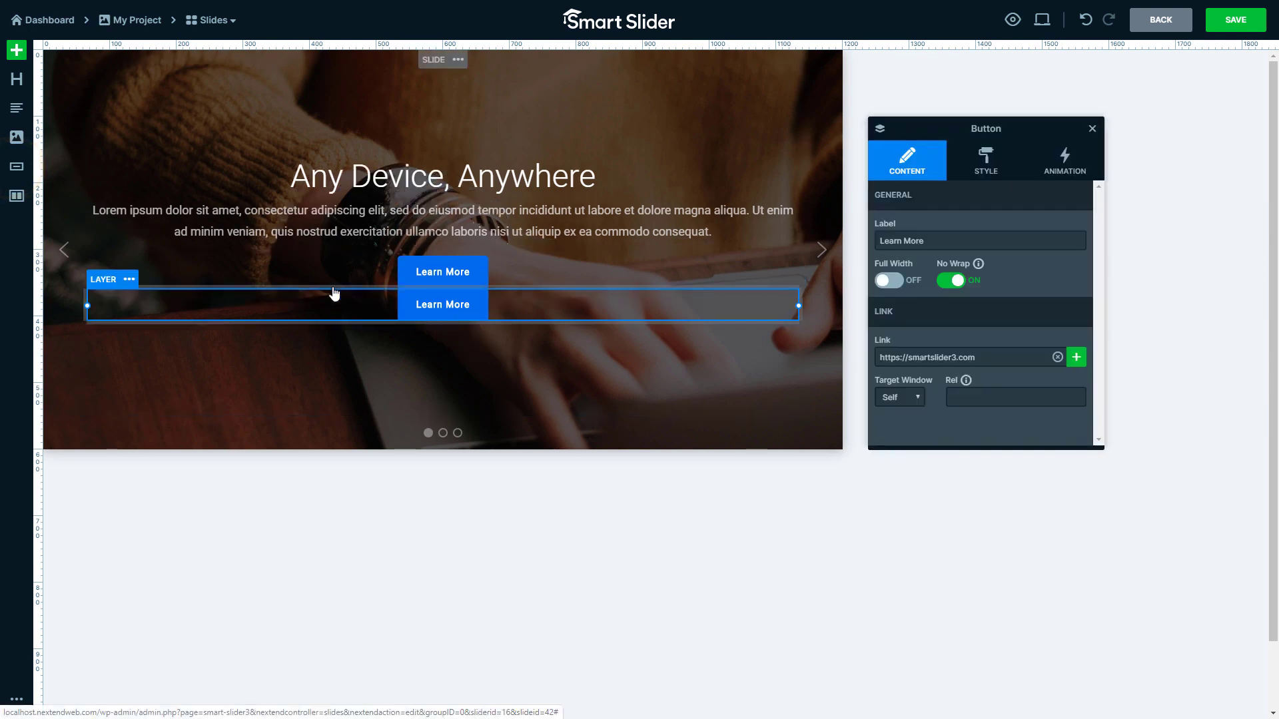
drag(17, 195, 413, 329)
drag(441, 265, 393, 319)
drag(445, 275, 546, 316)
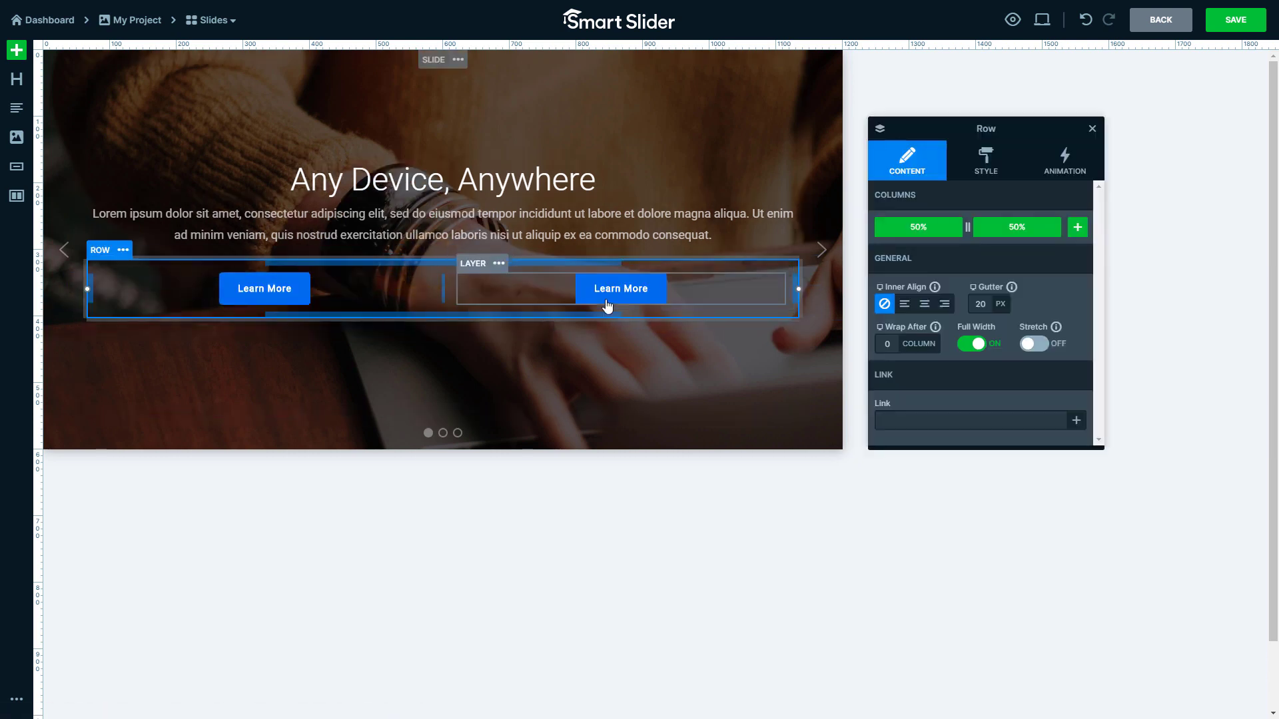
Narrow the button row to bring the two buttons closer together, and select the slide's Content layer.
drag(792, 289, 572, 290)
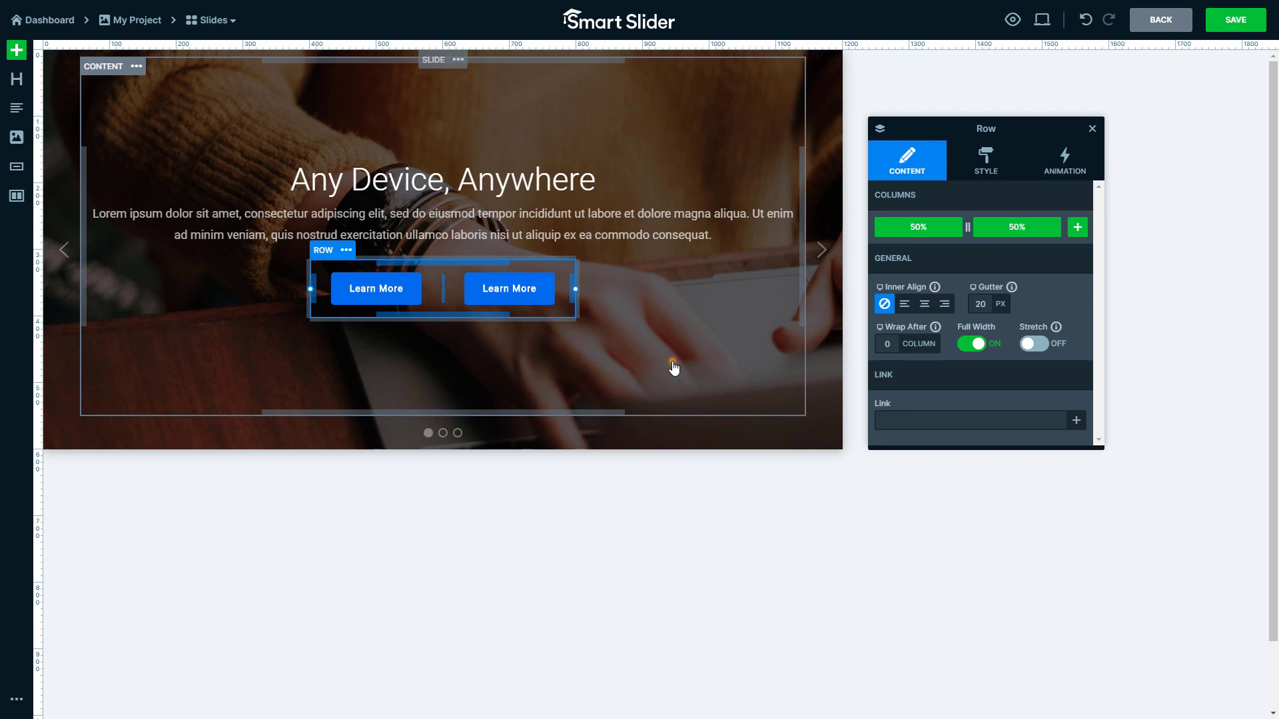
click(674, 367)
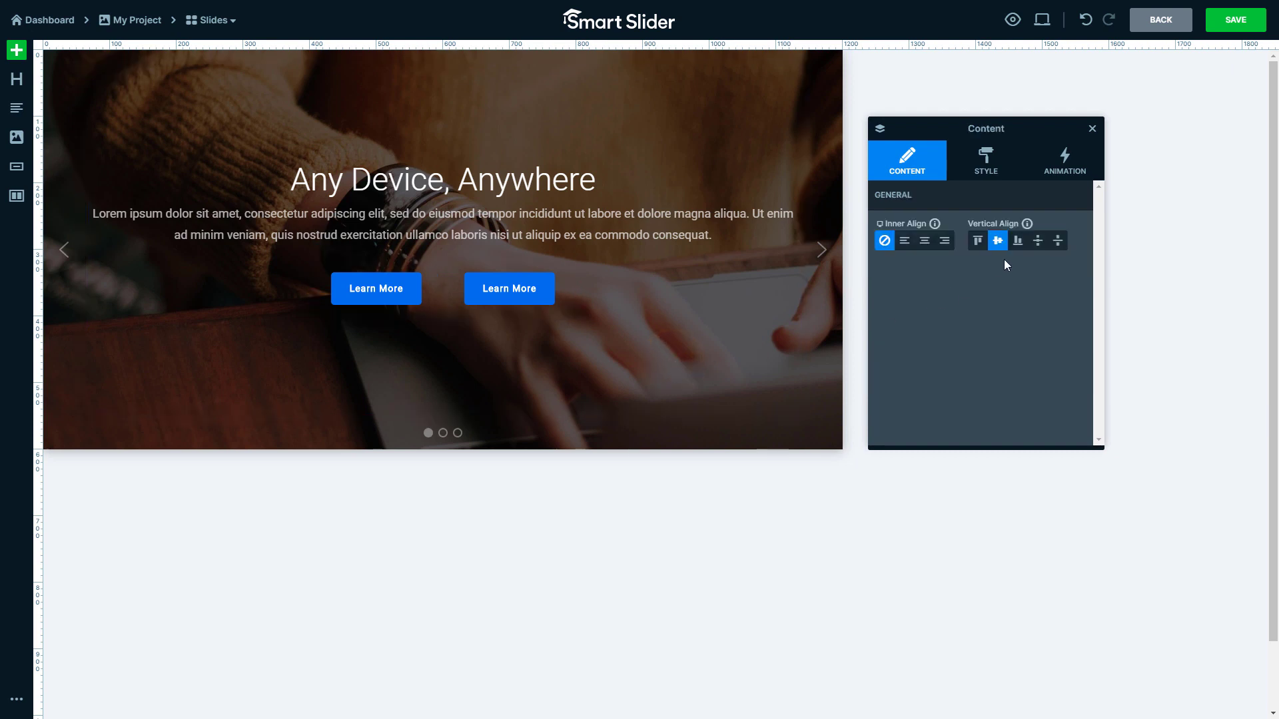
Try bottom vertical alignment for the Content layer, restore the middle alignment, and narrow the layer to a maximum width of 590 px.
click(1018, 245)
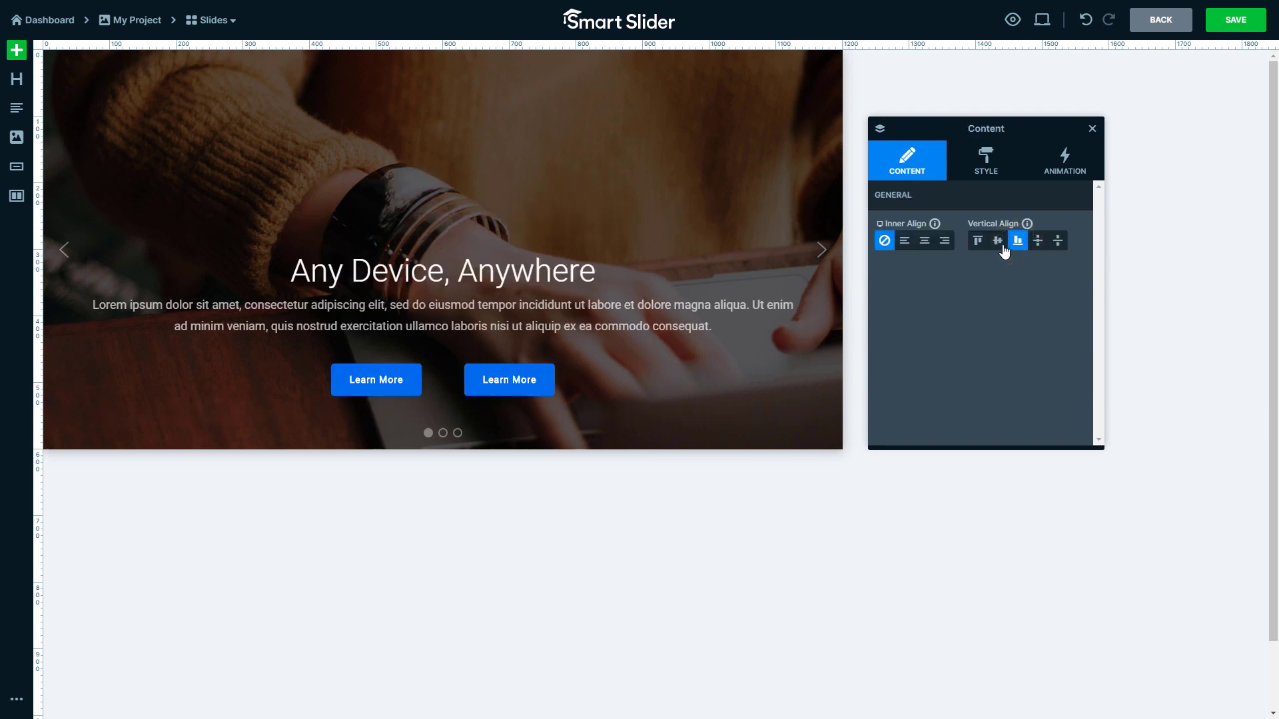
click(1001, 247)
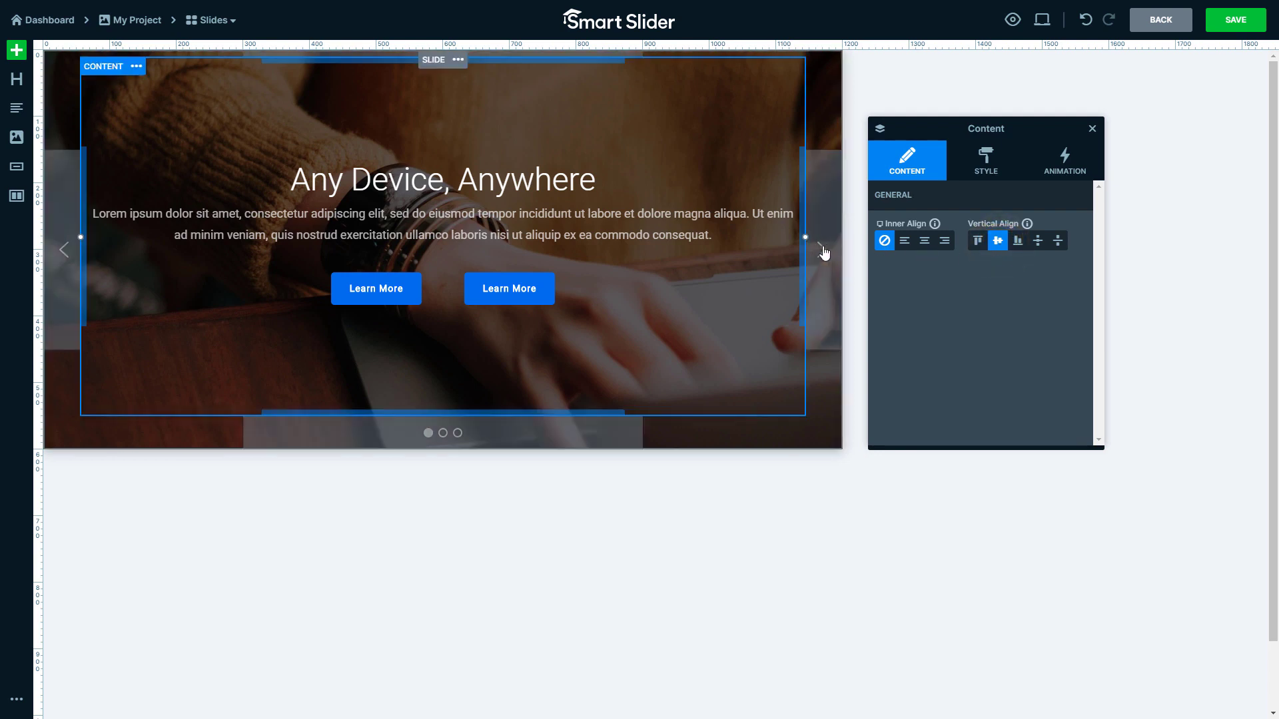
drag(805, 237, 638, 238)
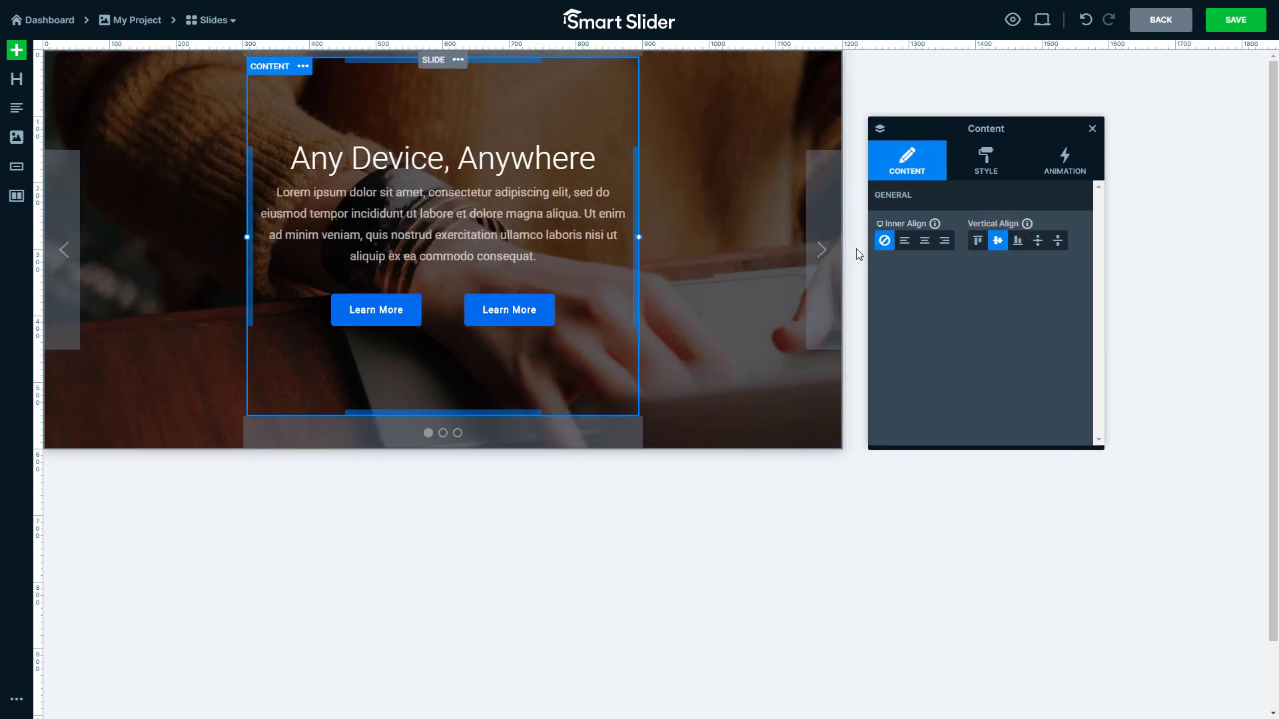
Left-align the layers inside the Content layer and align the Content layer itself to the left of the slide.
click(909, 244)
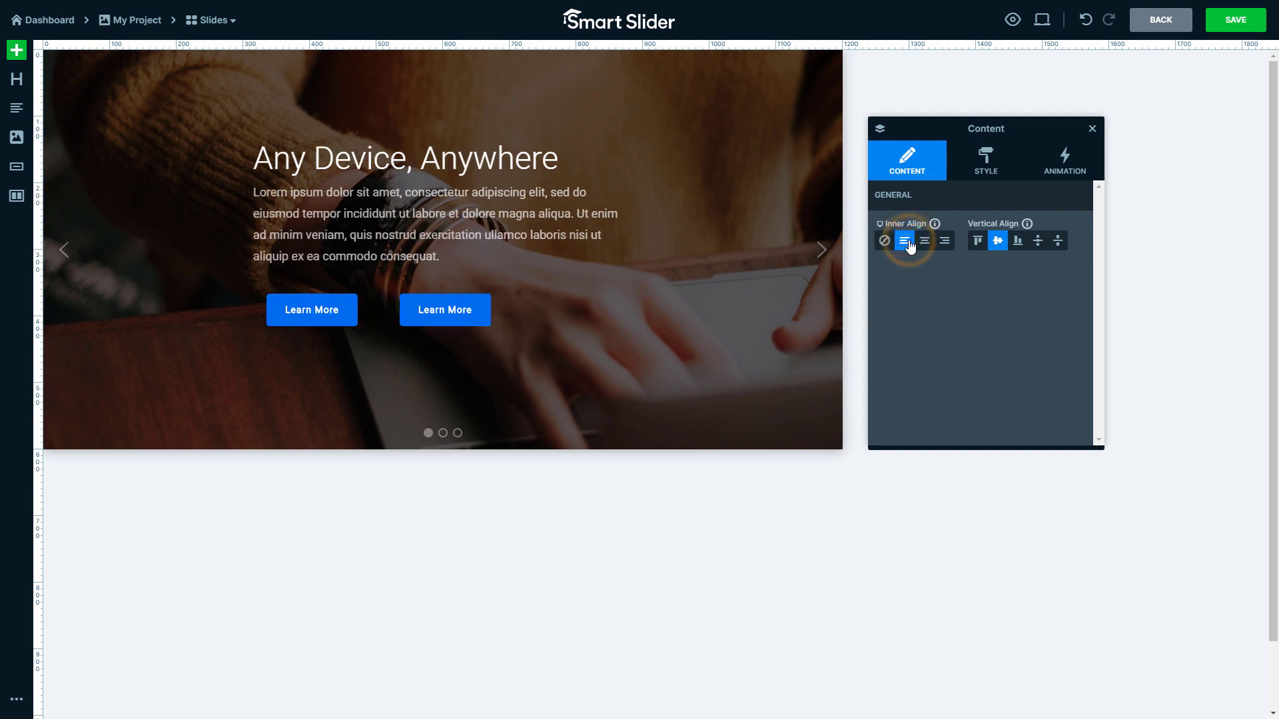
click(979, 180)
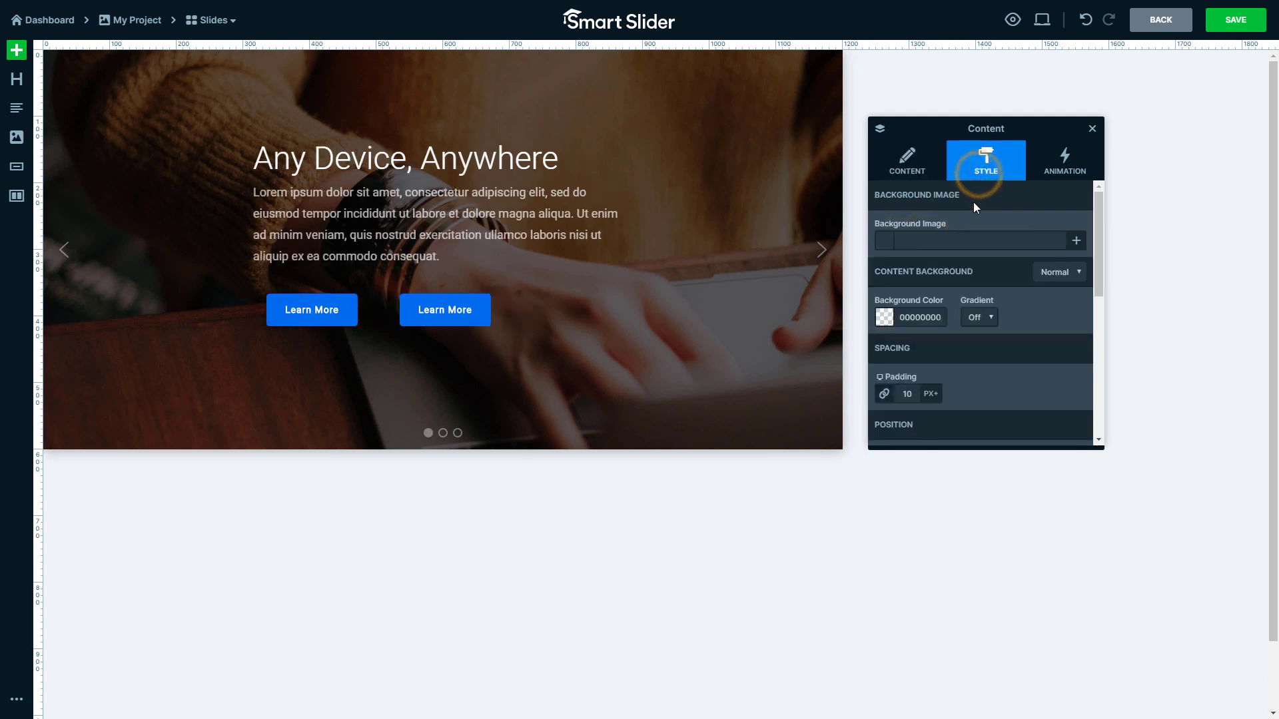
scroll(968, 230, down, 3)
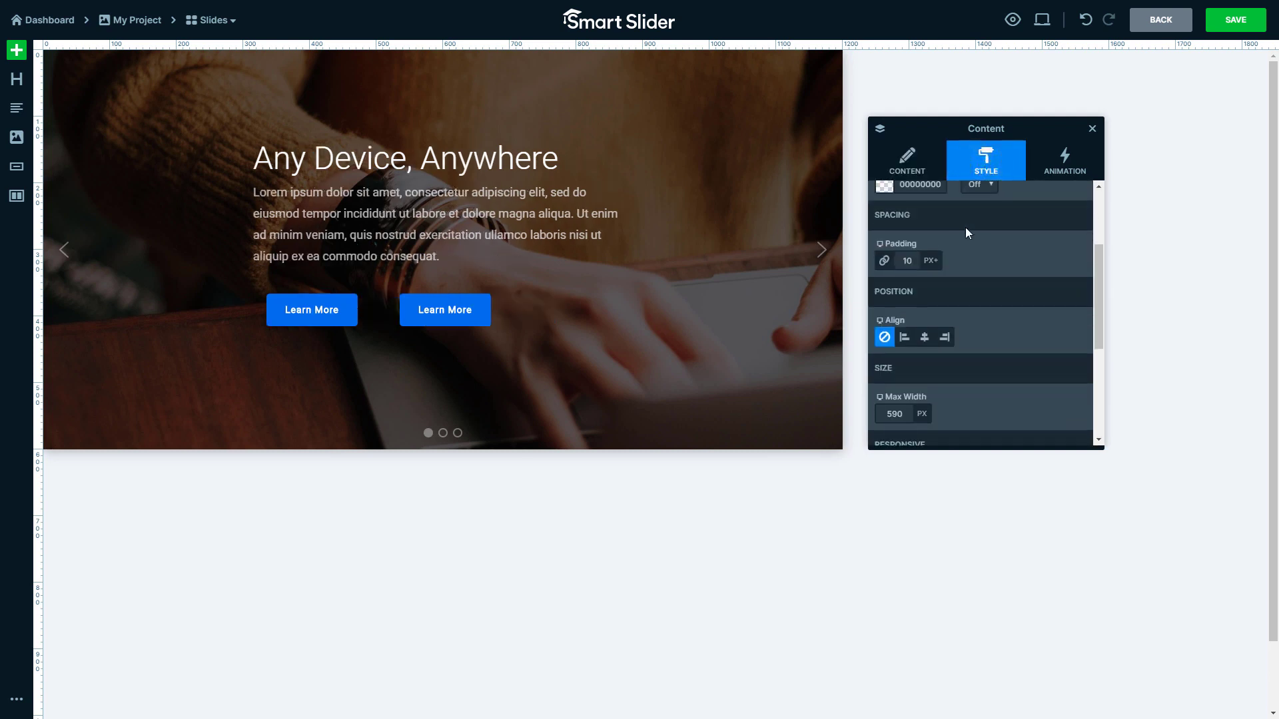
click(906, 344)
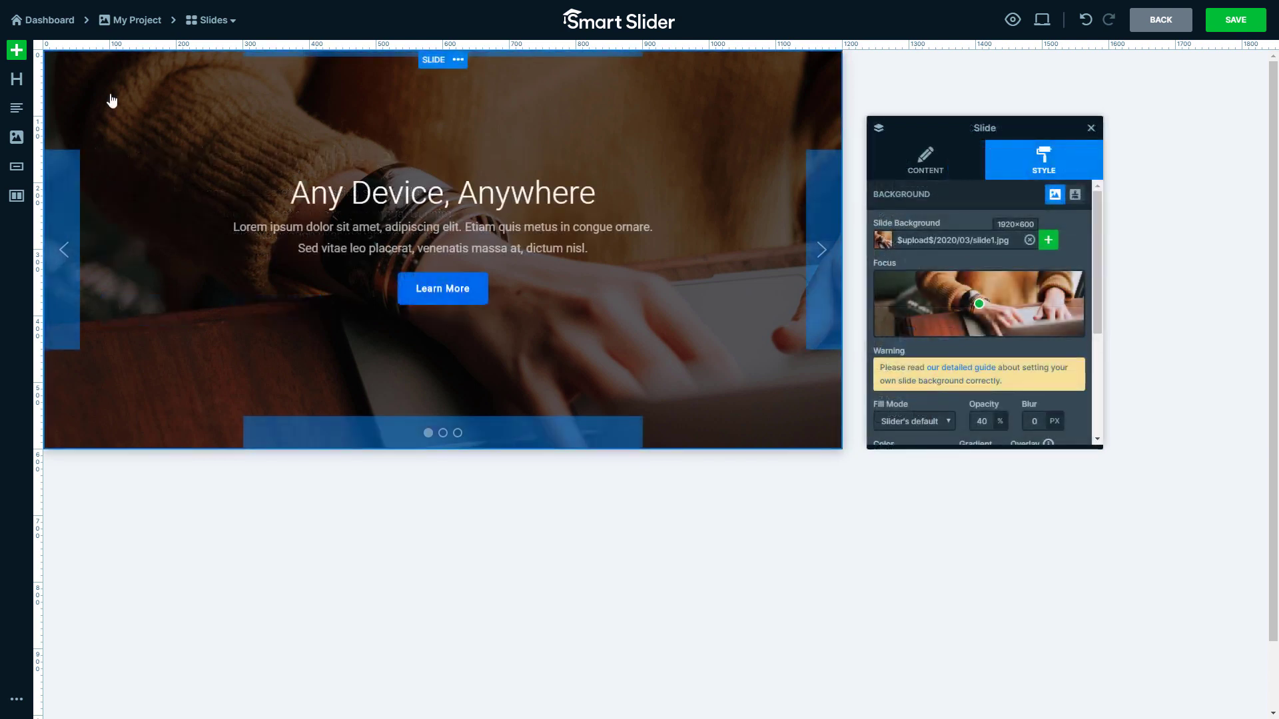
Add an absolutely positioned image layer to the slide and move it so it is horizontally centered around the heading, text and button.
click(17, 51)
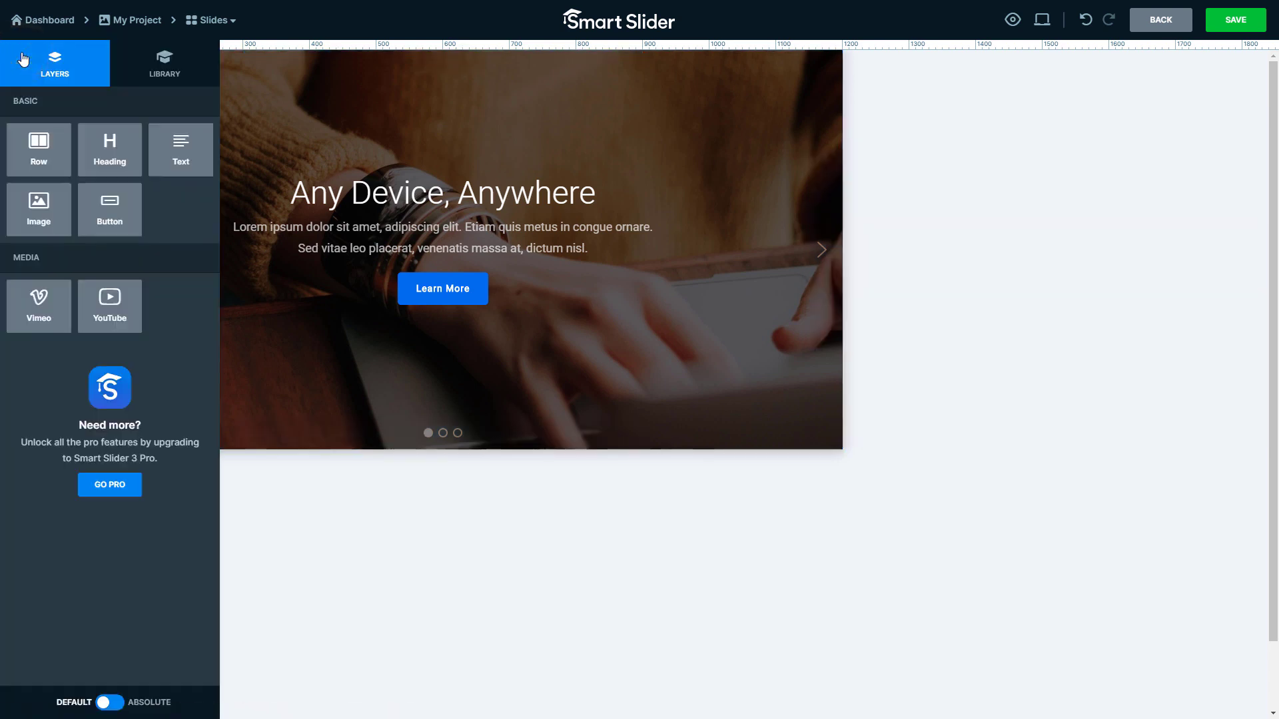
click(107, 705)
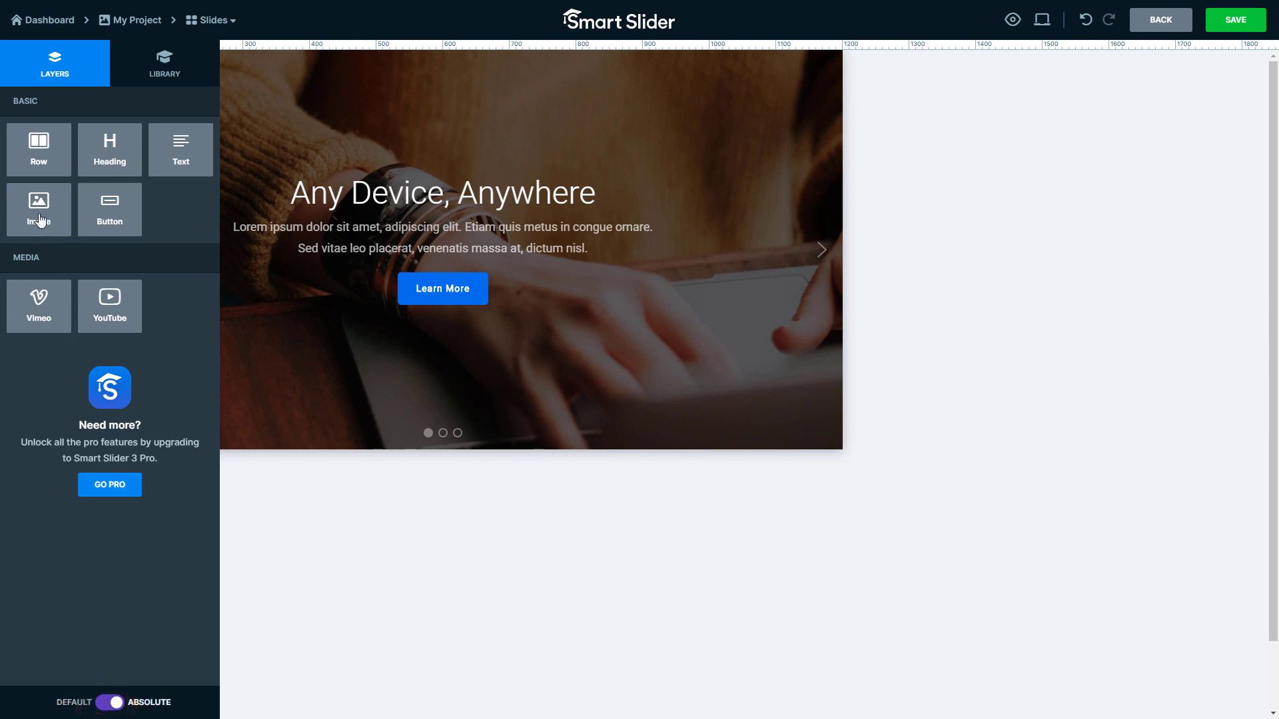
drag(38, 217, 437, 228)
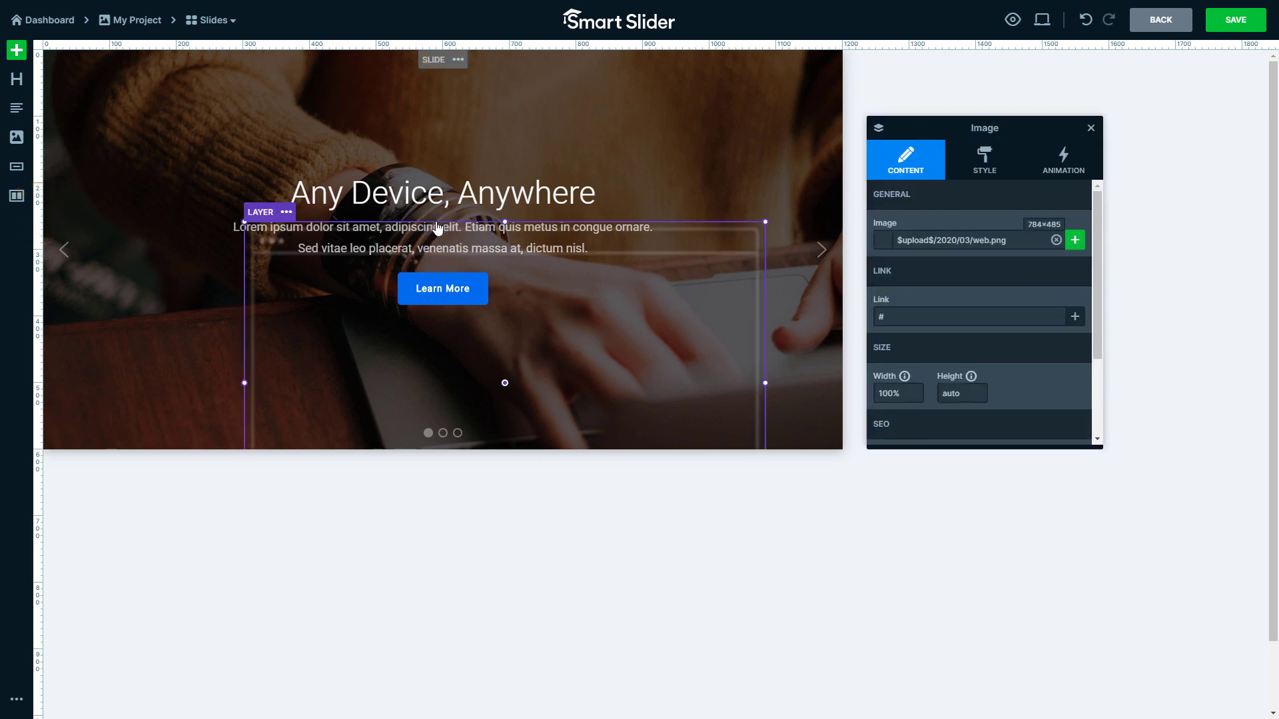
drag(517, 392, 377, 256)
drag(242, 309, 321, 301)
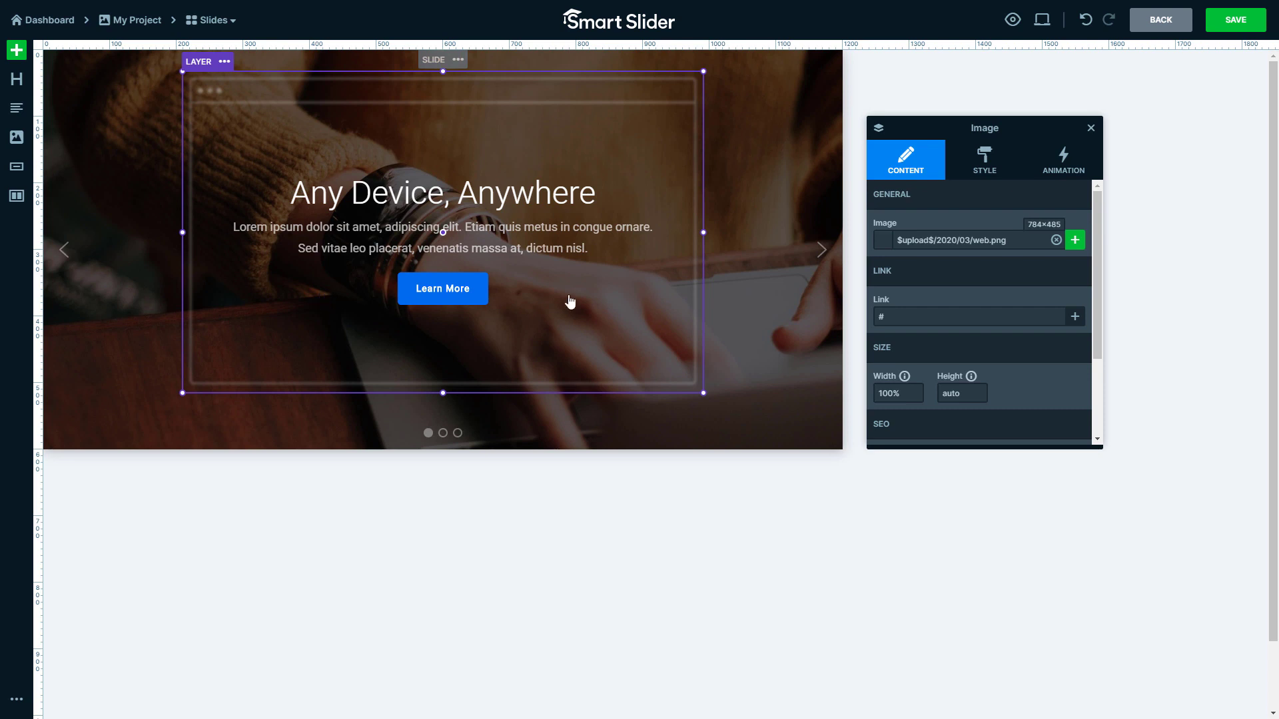
Check the position settings of the absolute image layer and delete the layer.
click(975, 177)
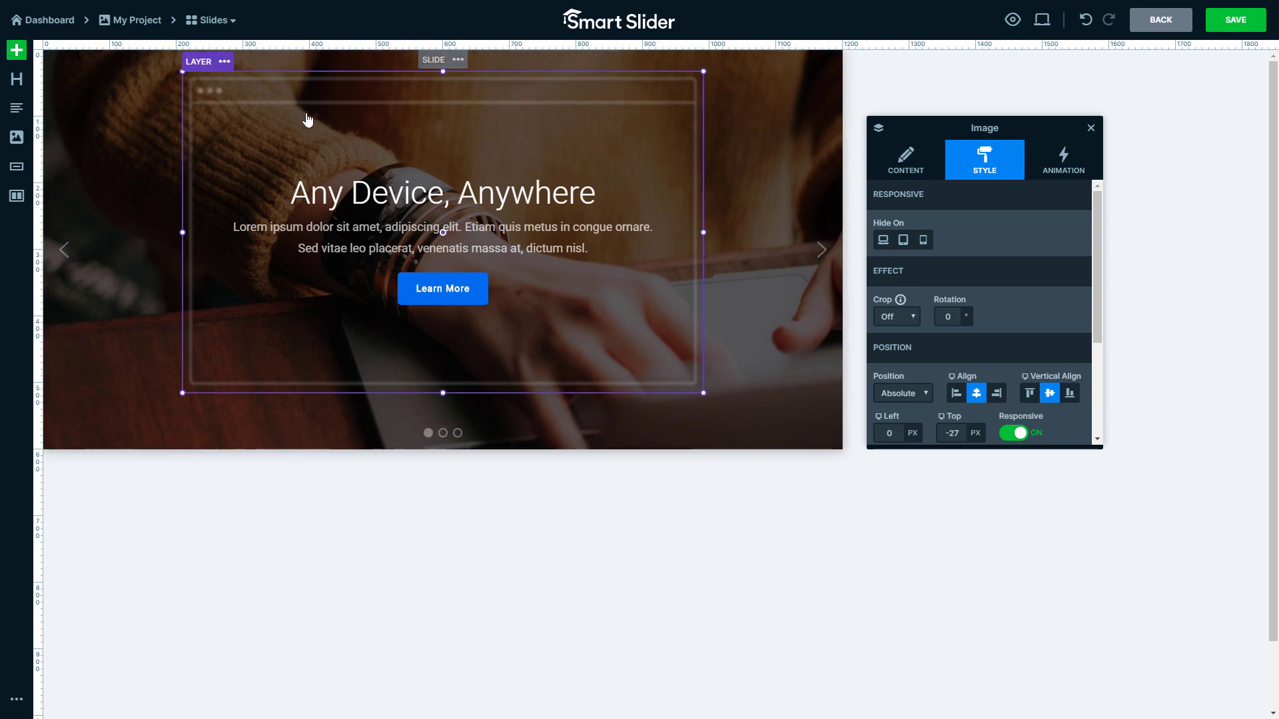
click(227, 62)
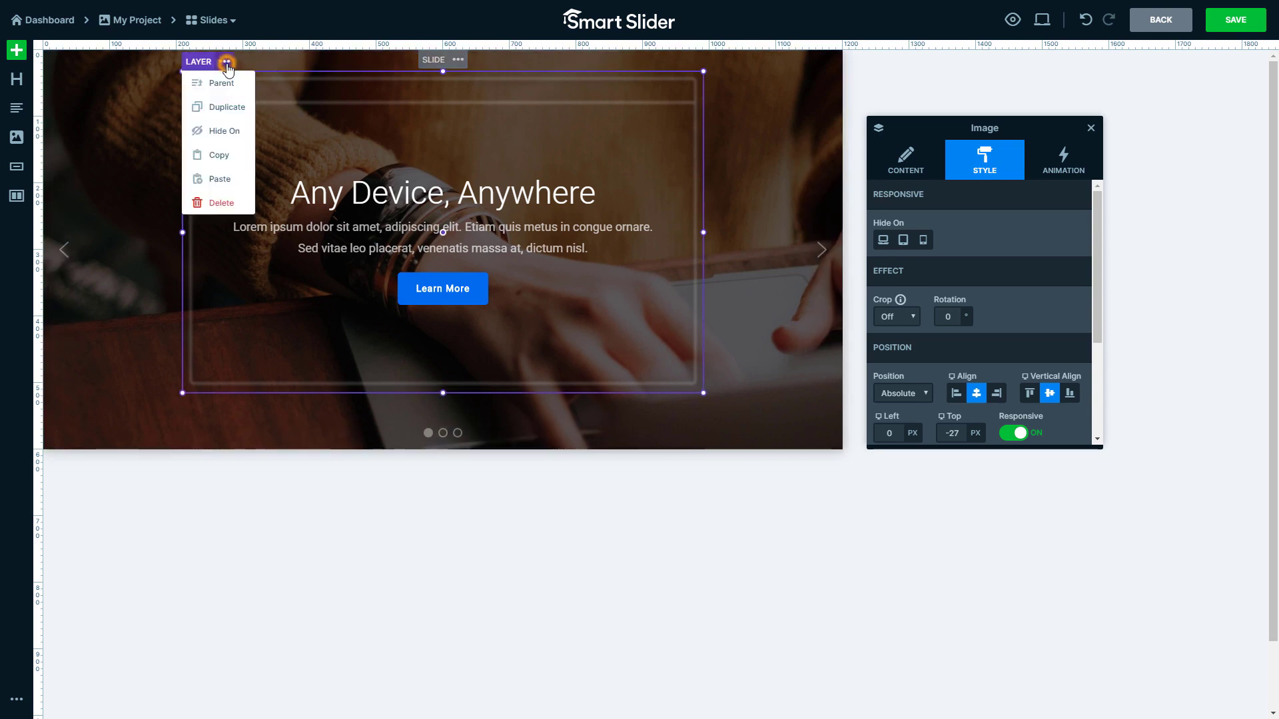
click(236, 209)
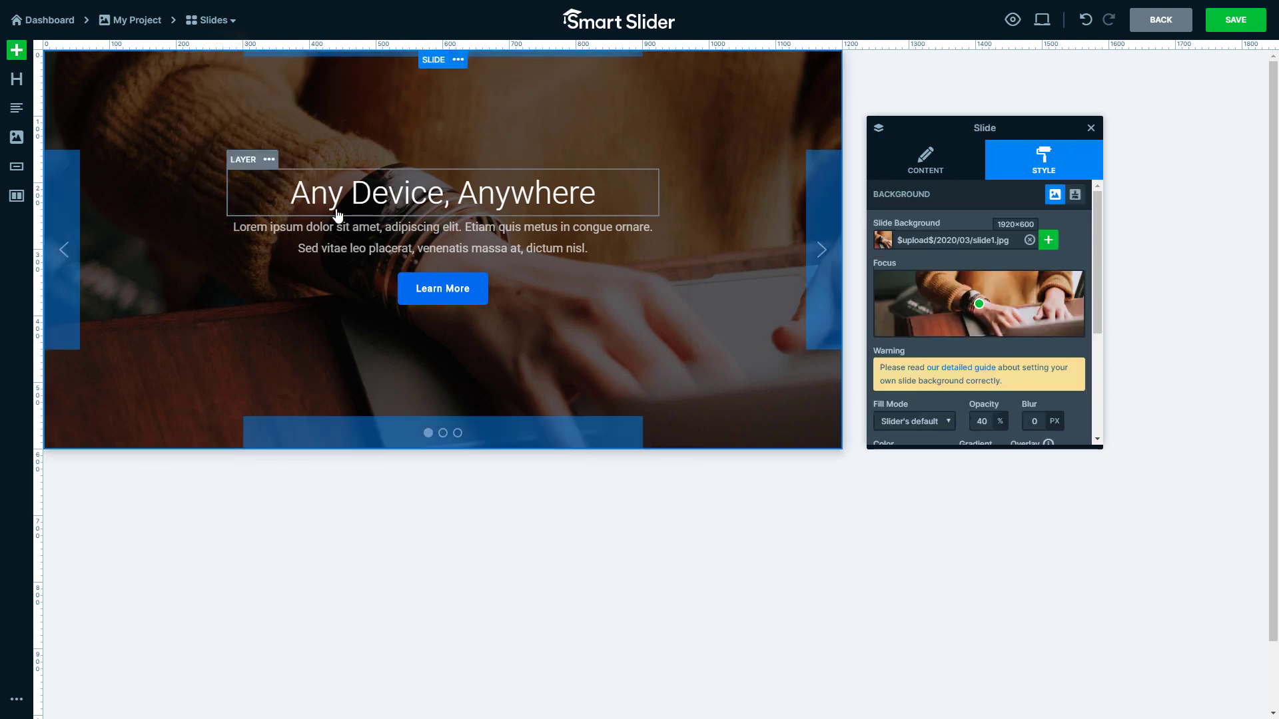
Preview the slide in the tablet view and switch to the mobile view.
mouse_move(1045, 26)
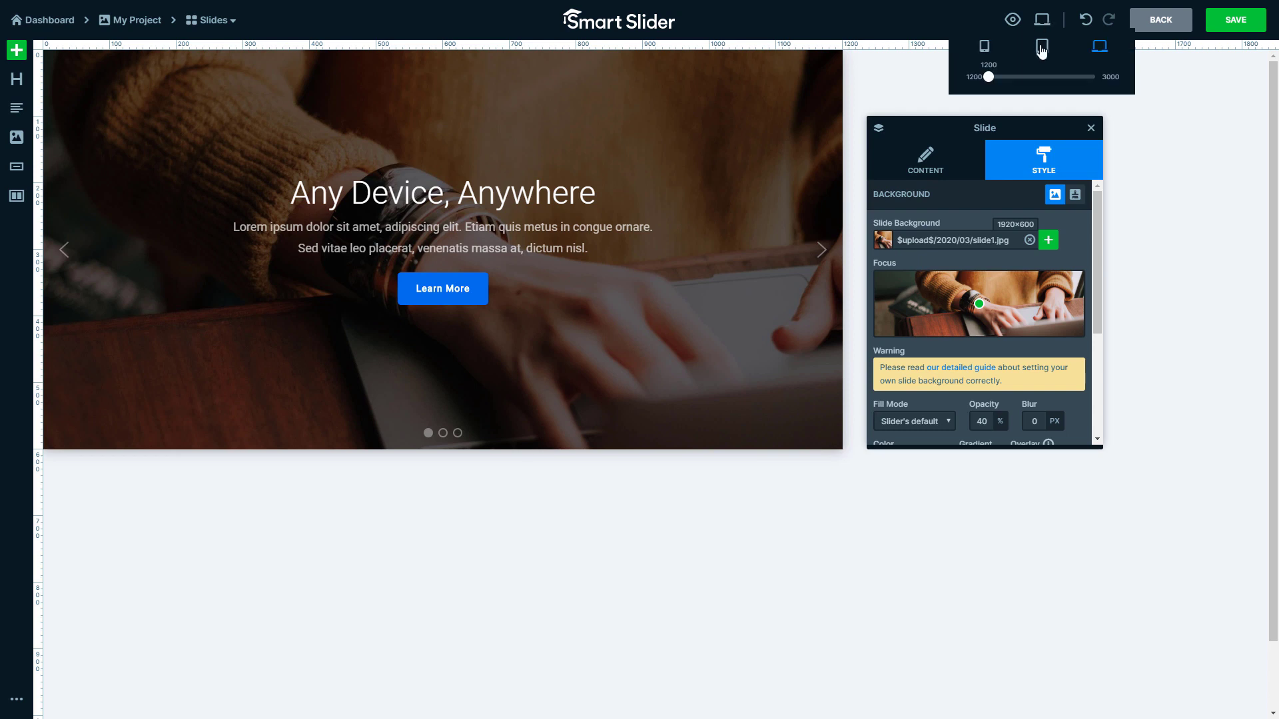
click(1041, 47)
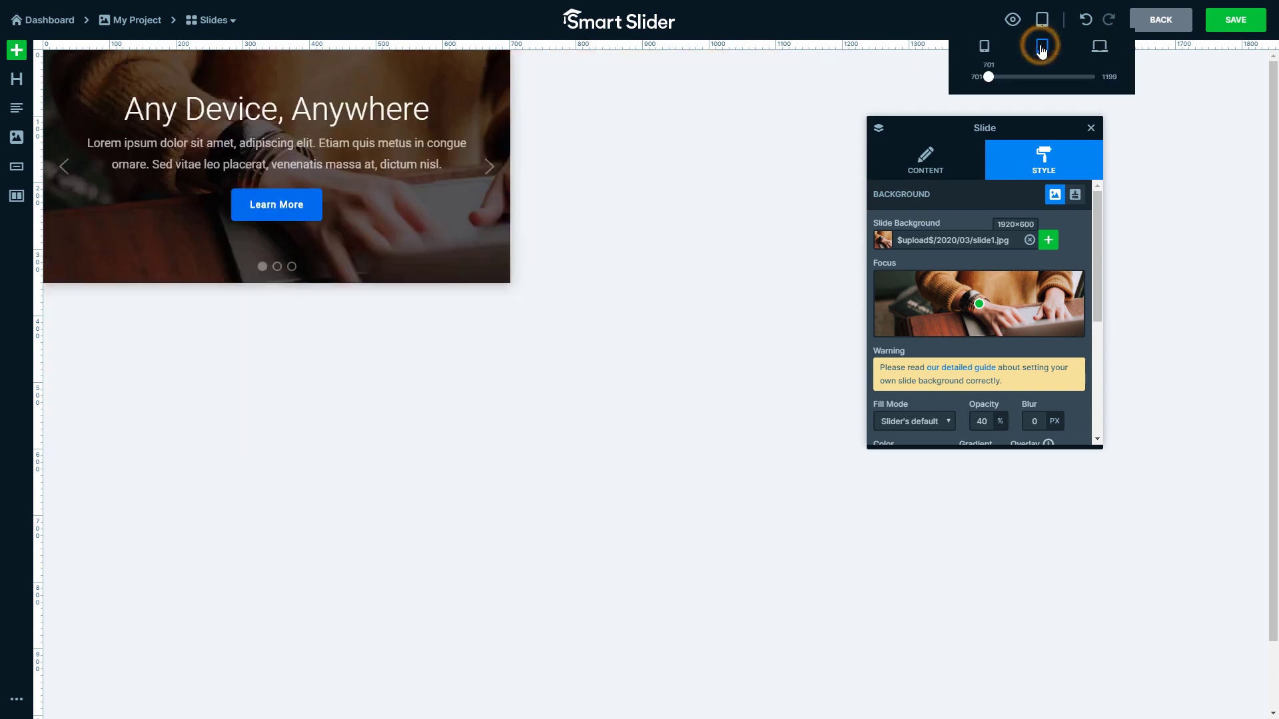
click(985, 48)
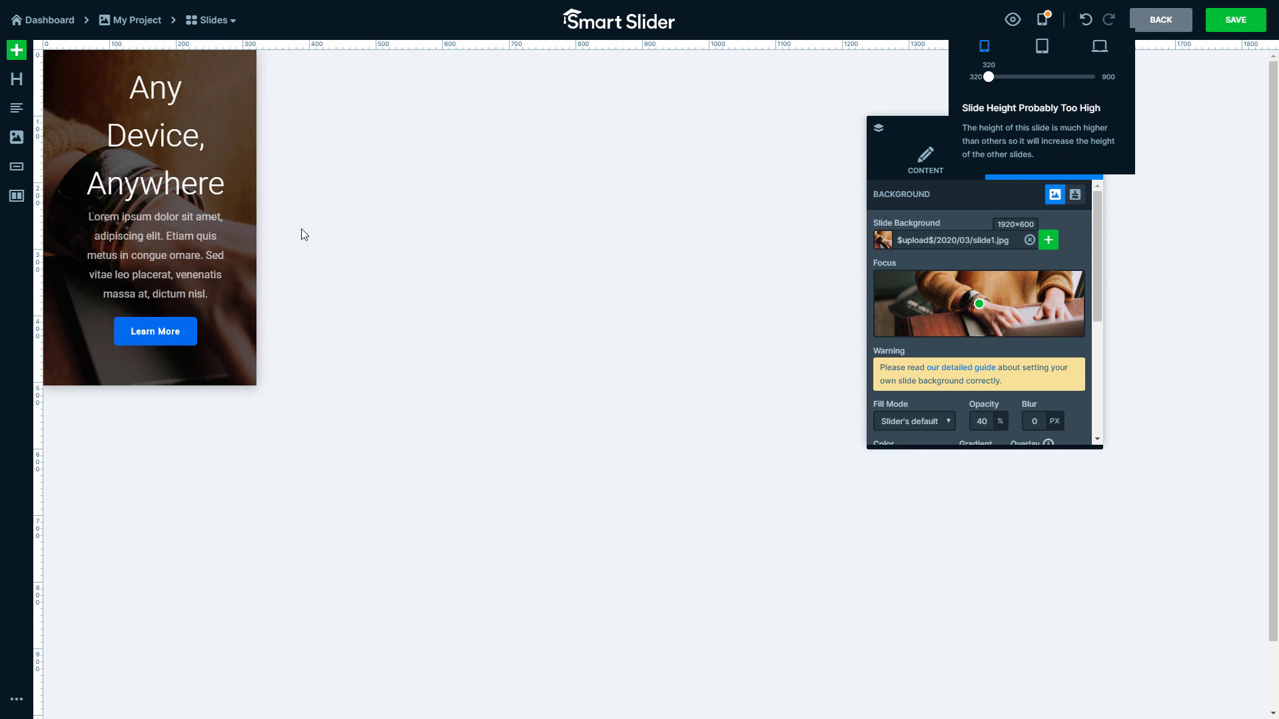
Try hiding the text layer below the heading on mobile, and show it again.
click(130, 211)
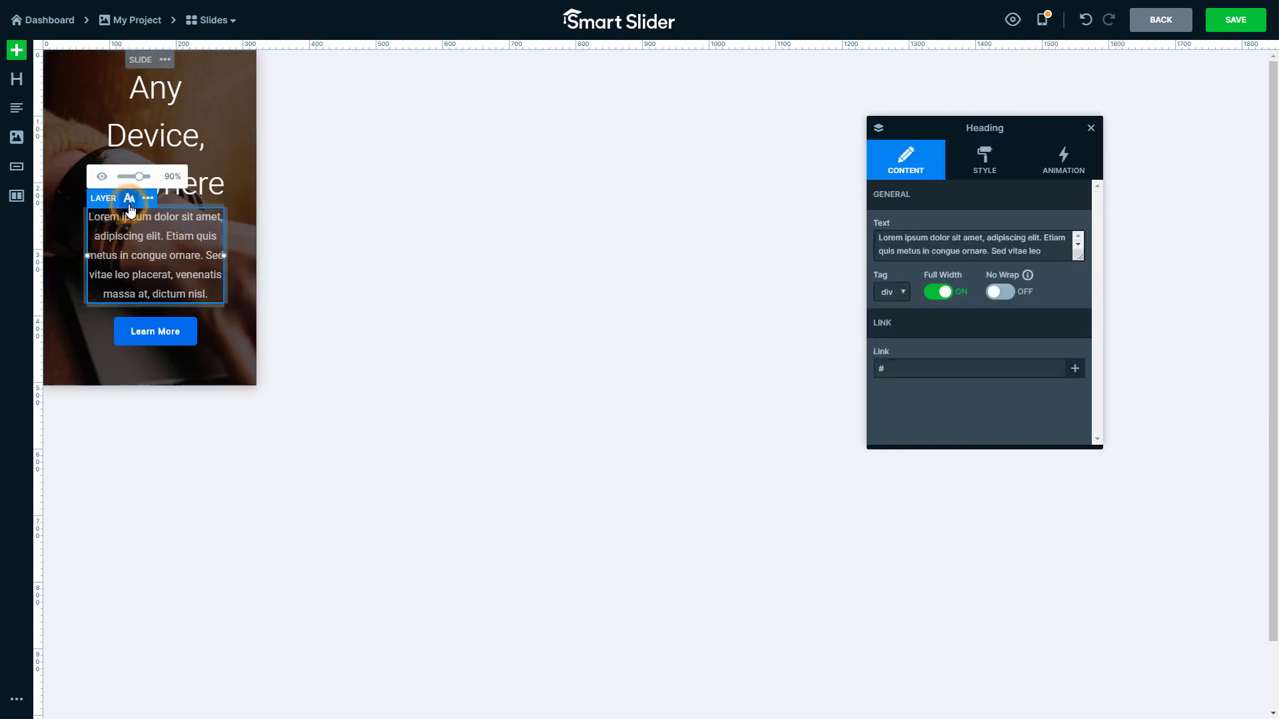
click(103, 181)
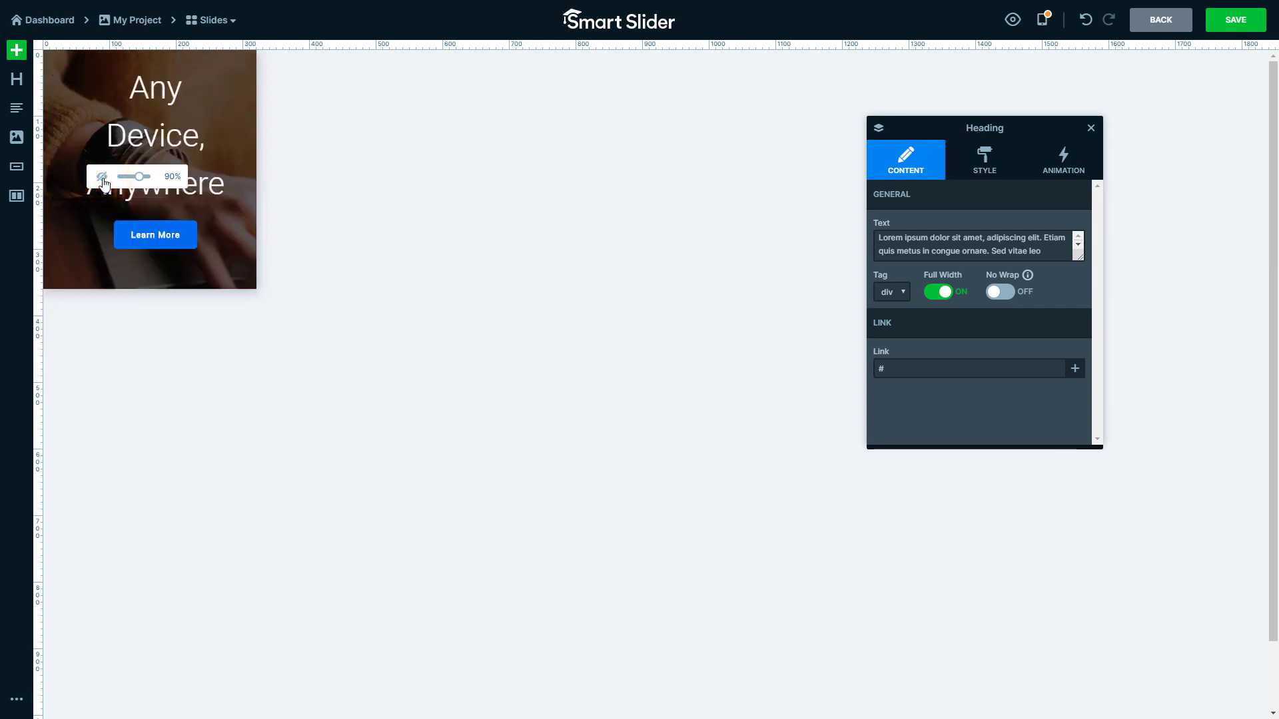
click(103, 180)
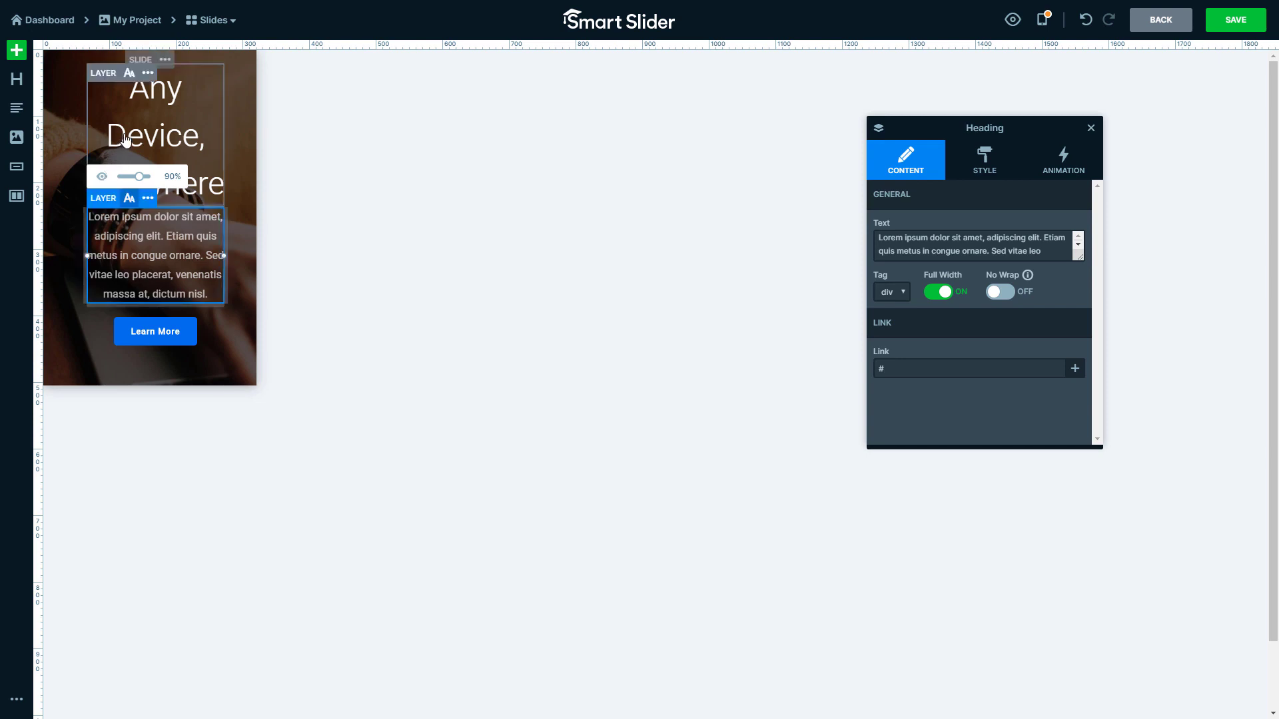
Scale down the heading's text size for mobile and reduce the slide's side and bottom padding.
click(131, 75)
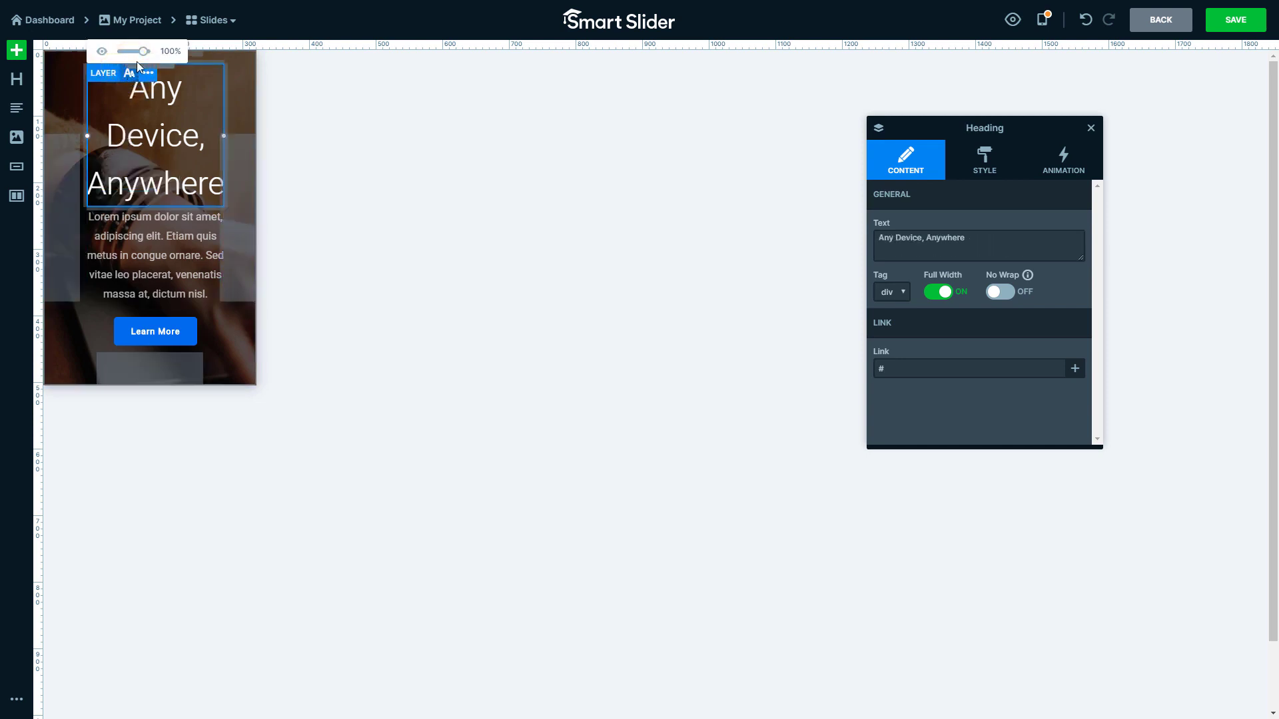
drag(143, 50, 128, 51)
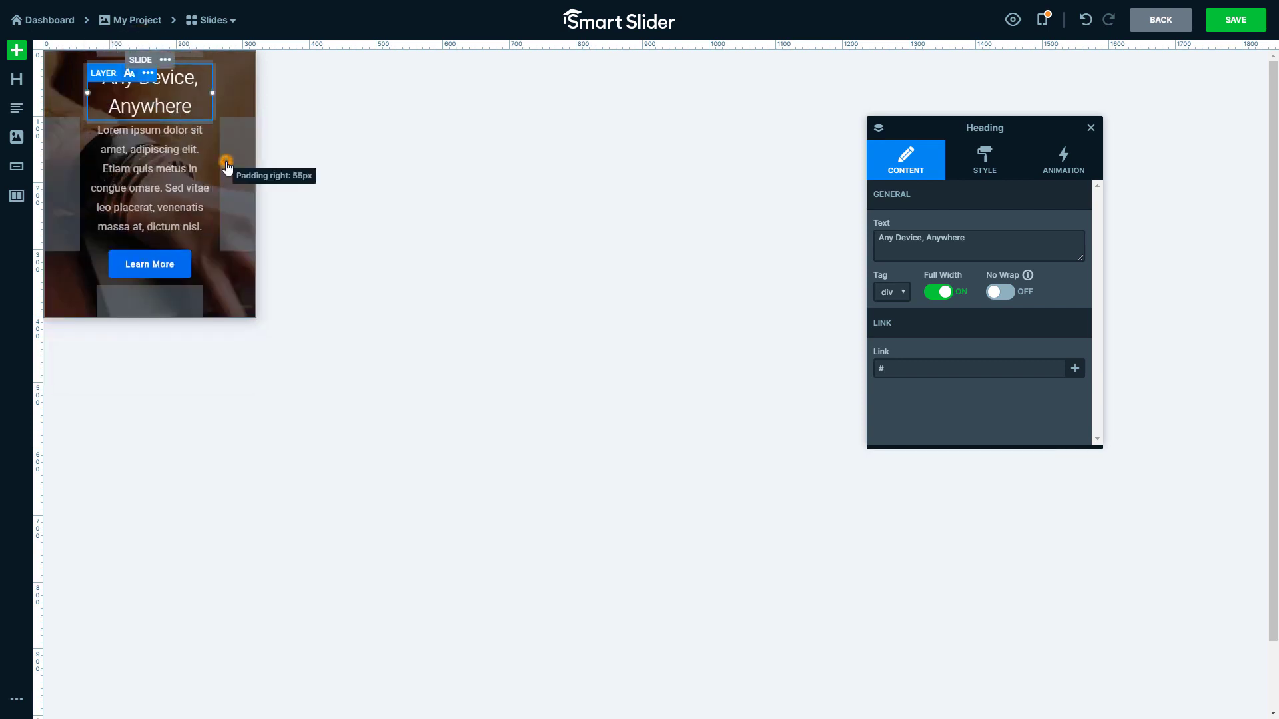
click(223, 162)
drag(222, 161, 247, 163)
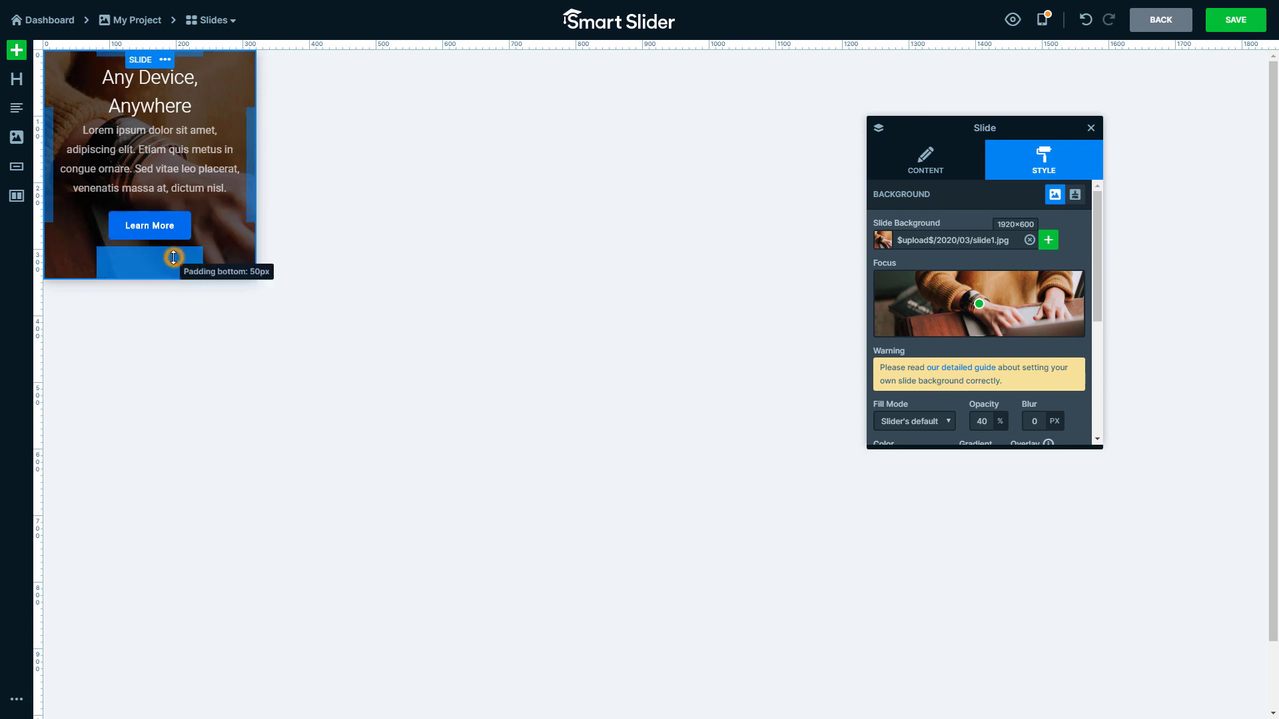
drag(178, 261, 178, 237)
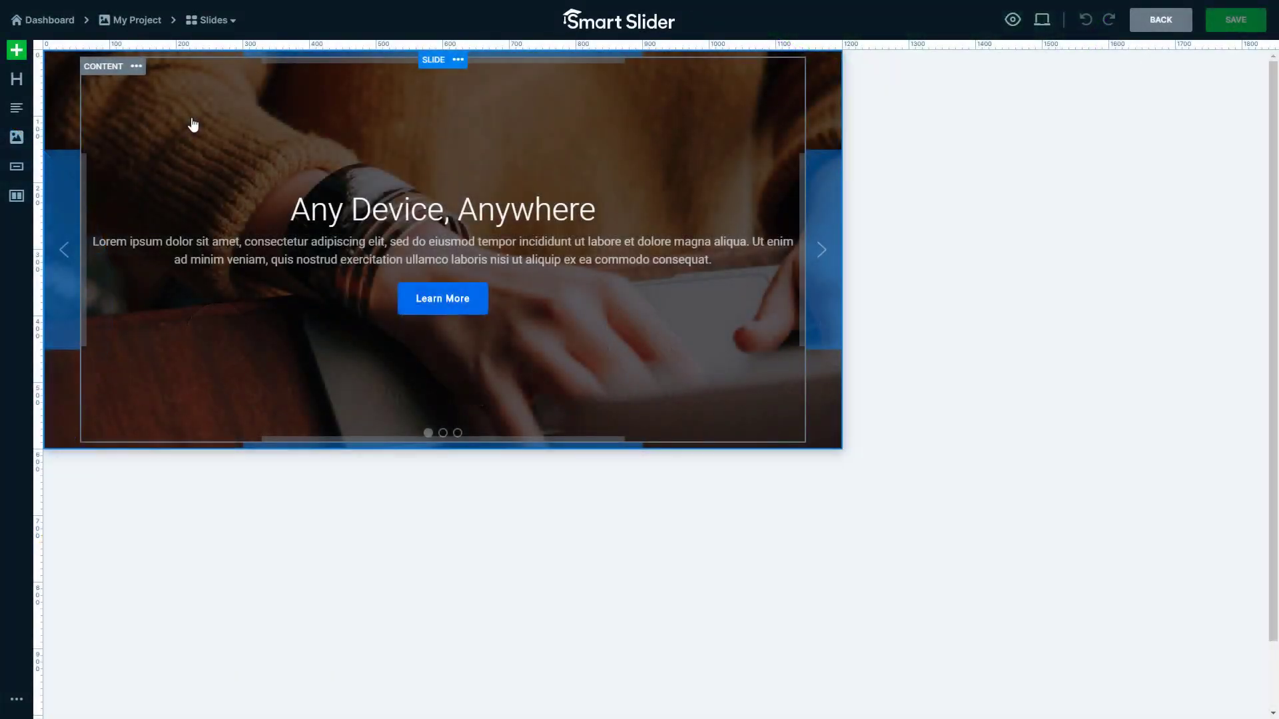
Browse the Product, Team and Testimonial categories of the slide library and insert the Amazing Software testimonial slide.
click(17, 51)
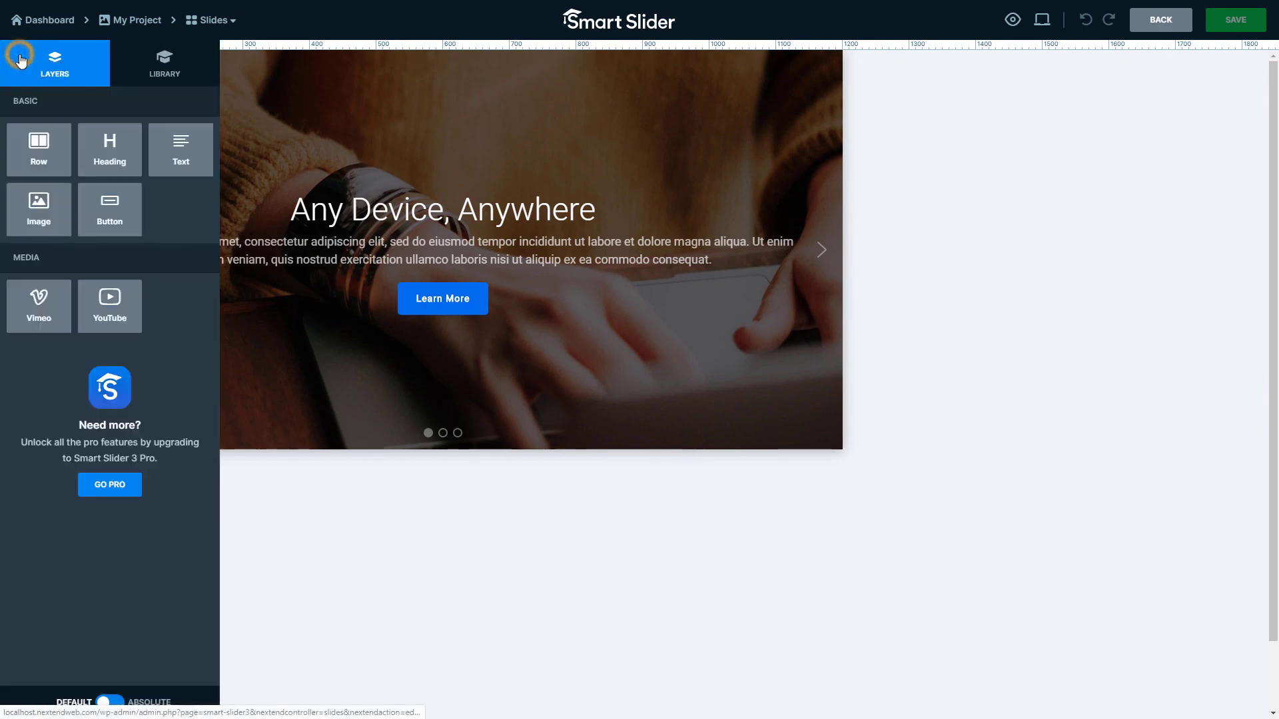
click(127, 76)
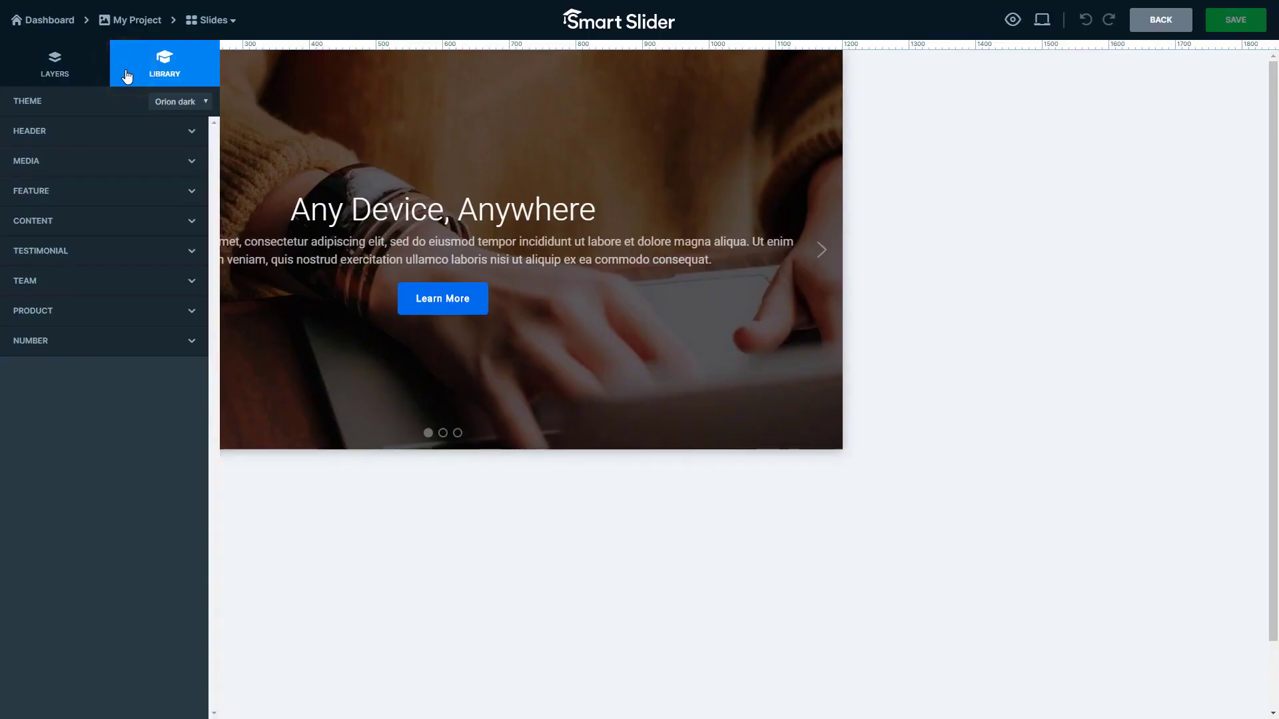
click(113, 315)
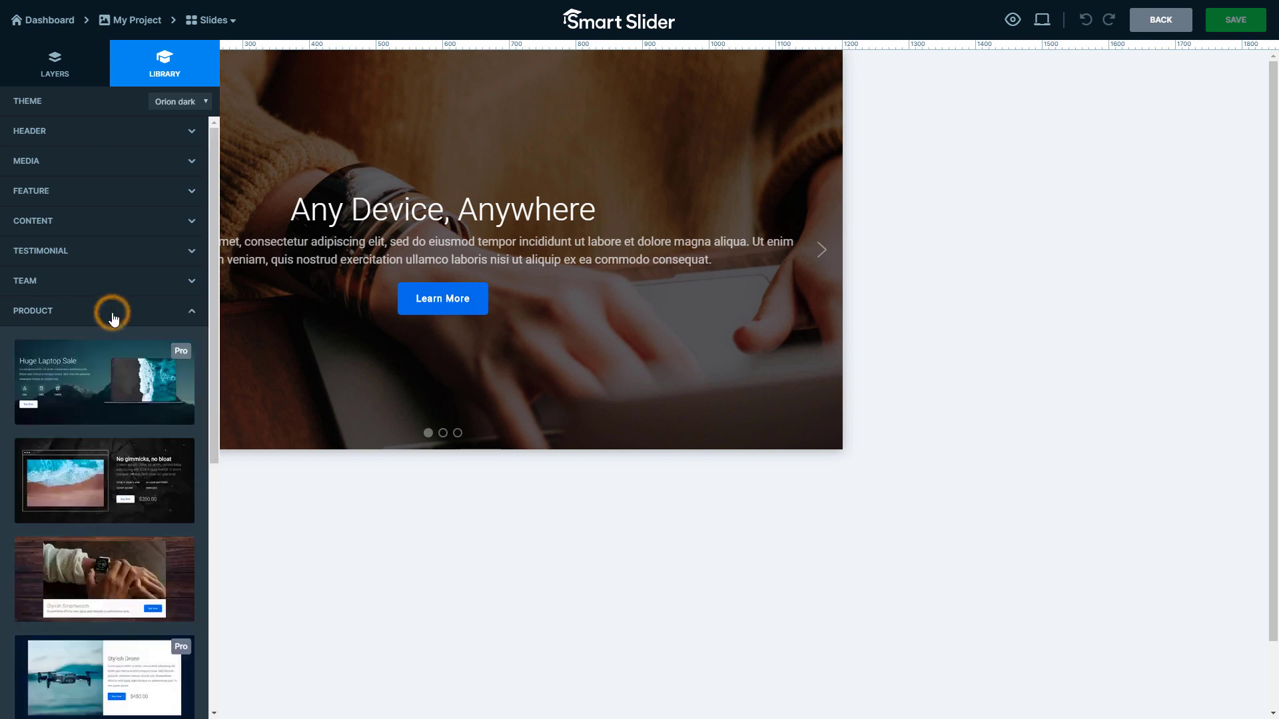
click(119, 281)
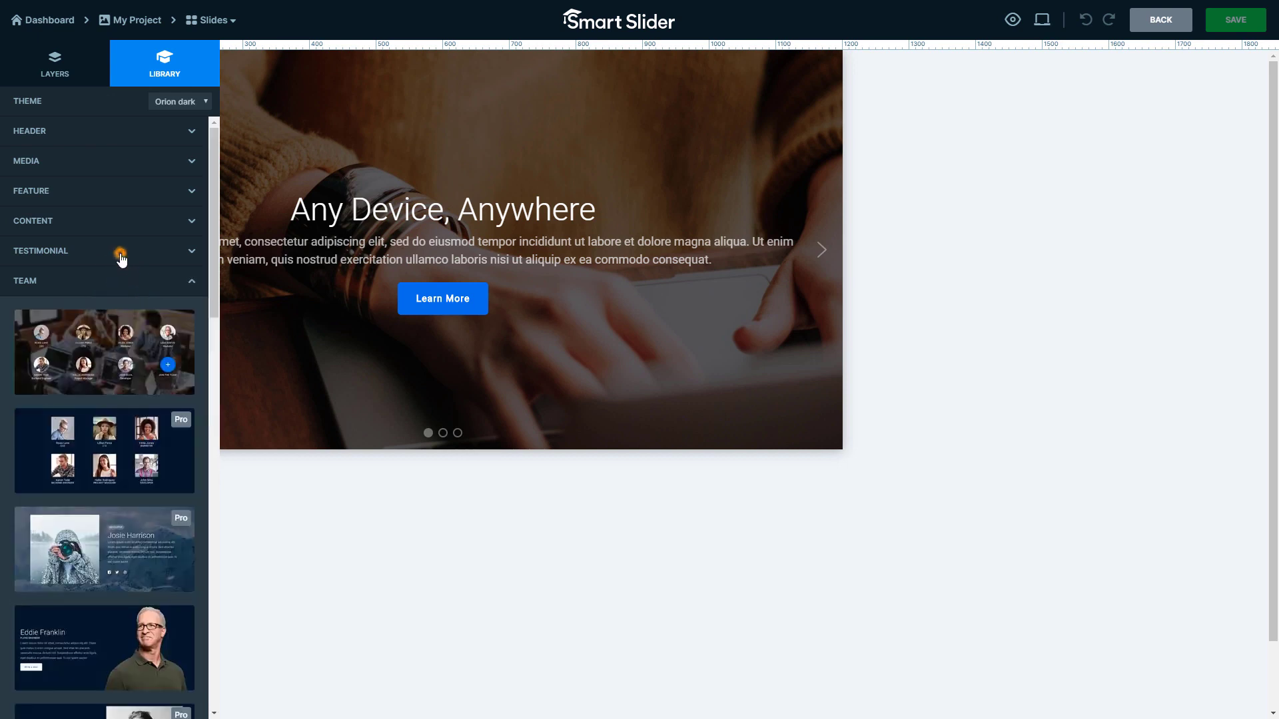
click(120, 251)
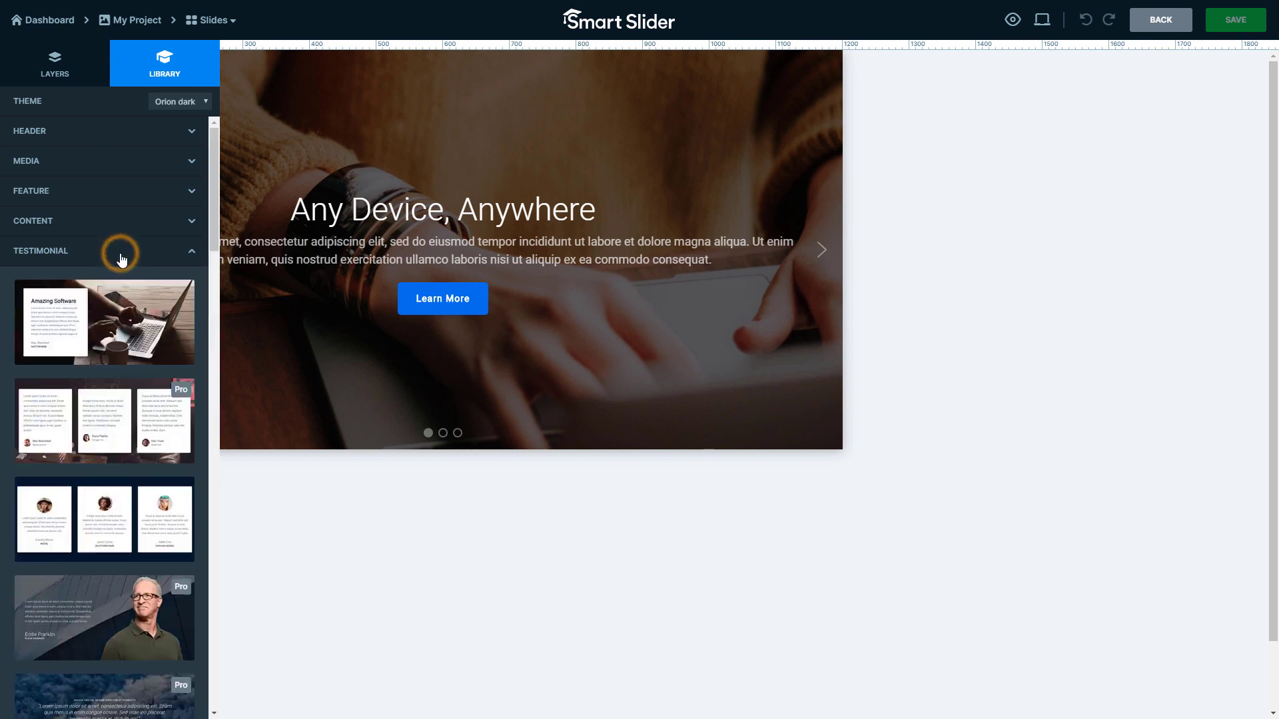
click(118, 323)
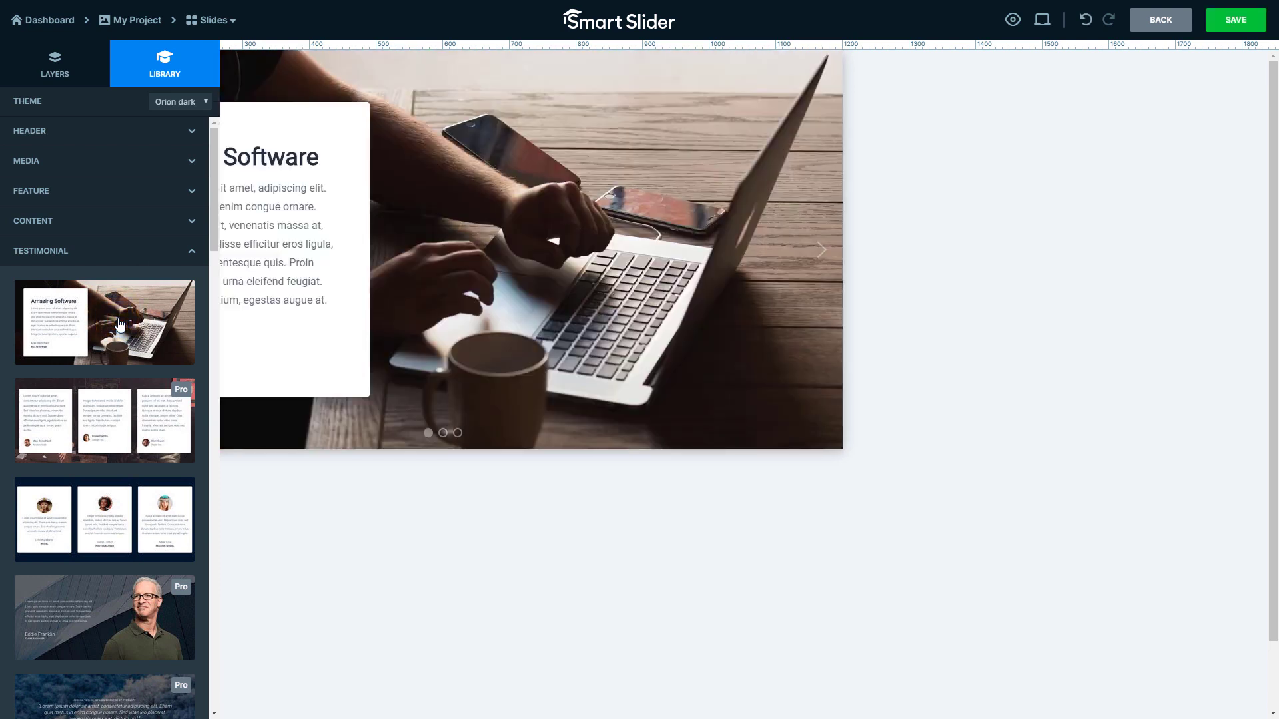
click(256, 477)
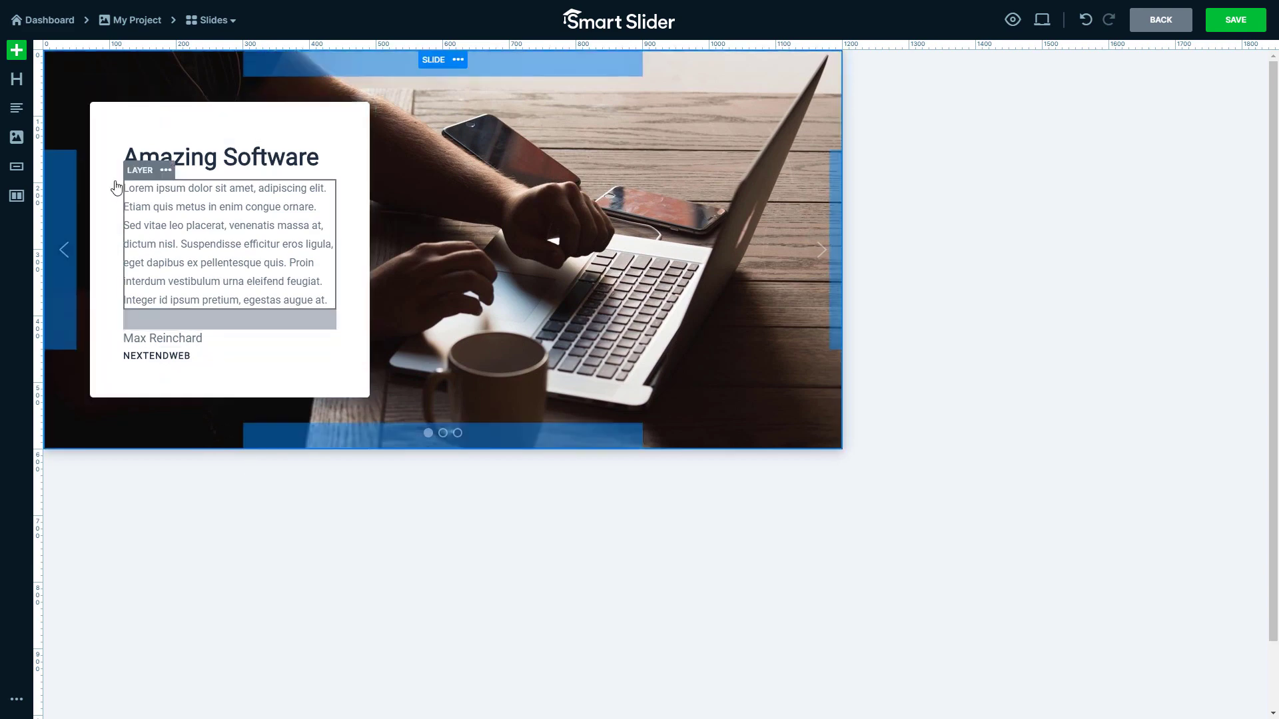
Return to the dashboard and create a new project by importing the free Feature Slider template.
click(55, 19)
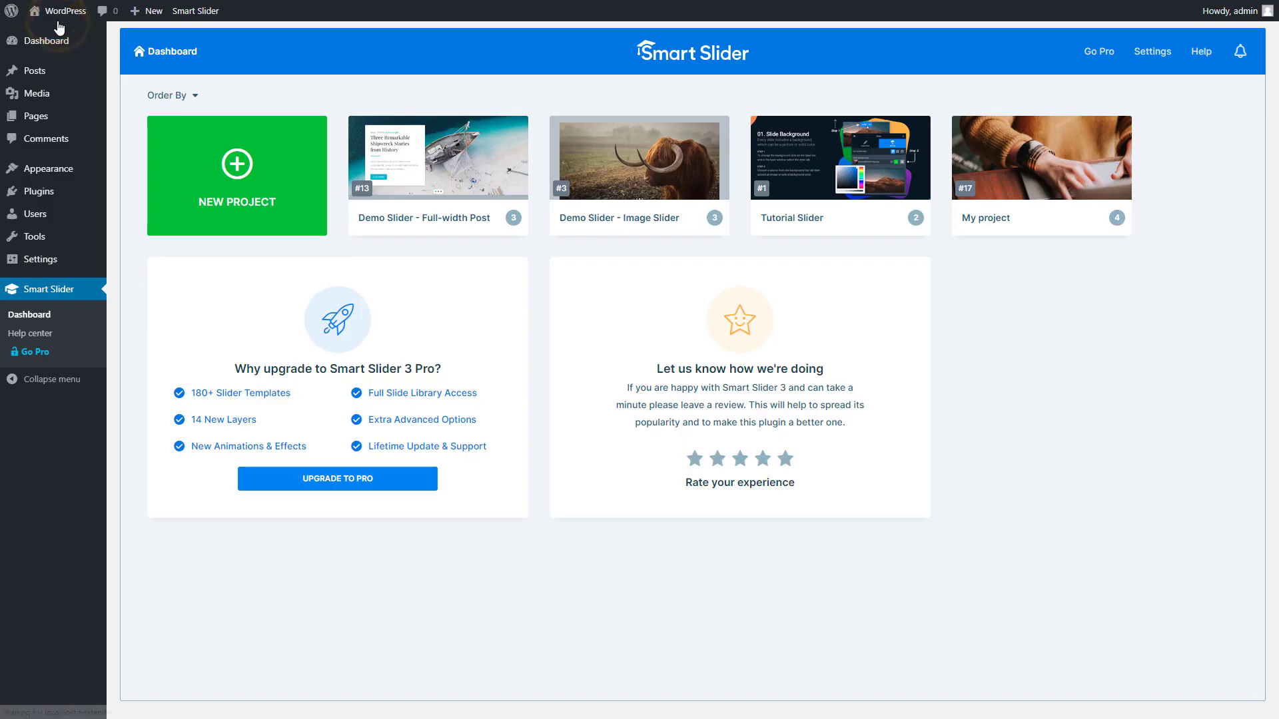
click(222, 162)
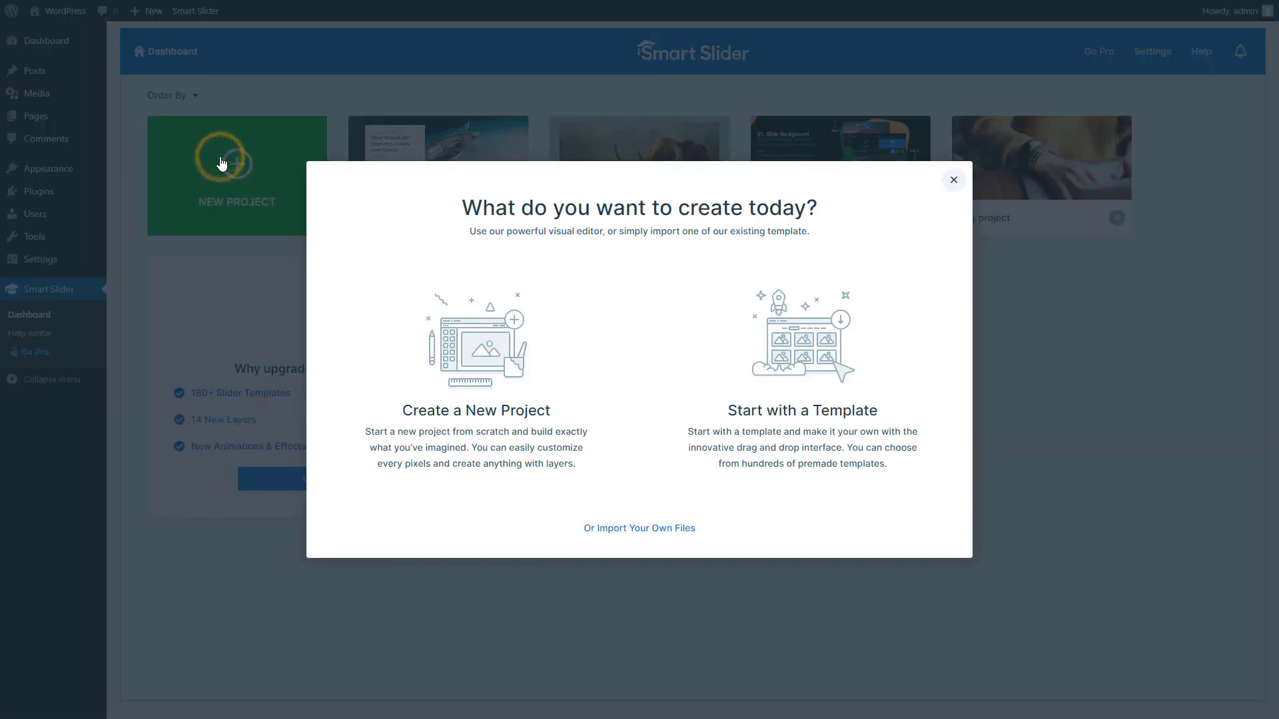
click(767, 394)
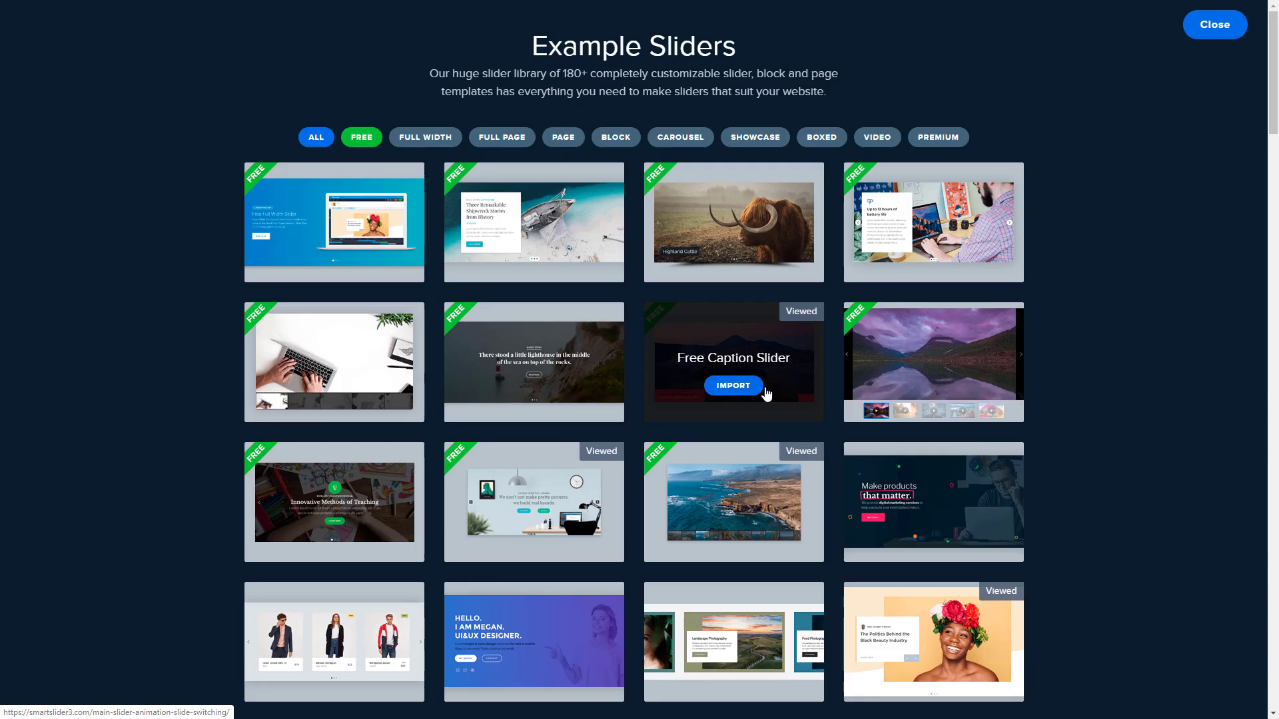
click(946, 248)
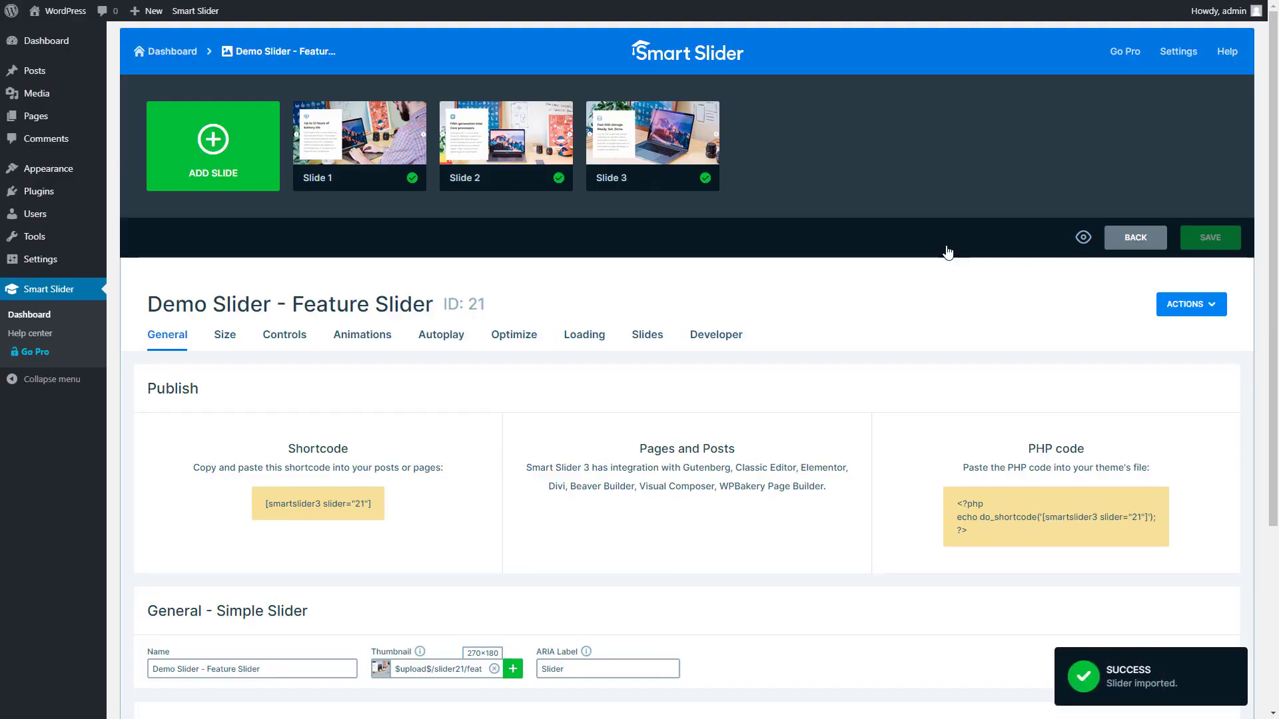
Preview the imported Feature Slider and advance through all three of its slides twice.
click(1084, 238)
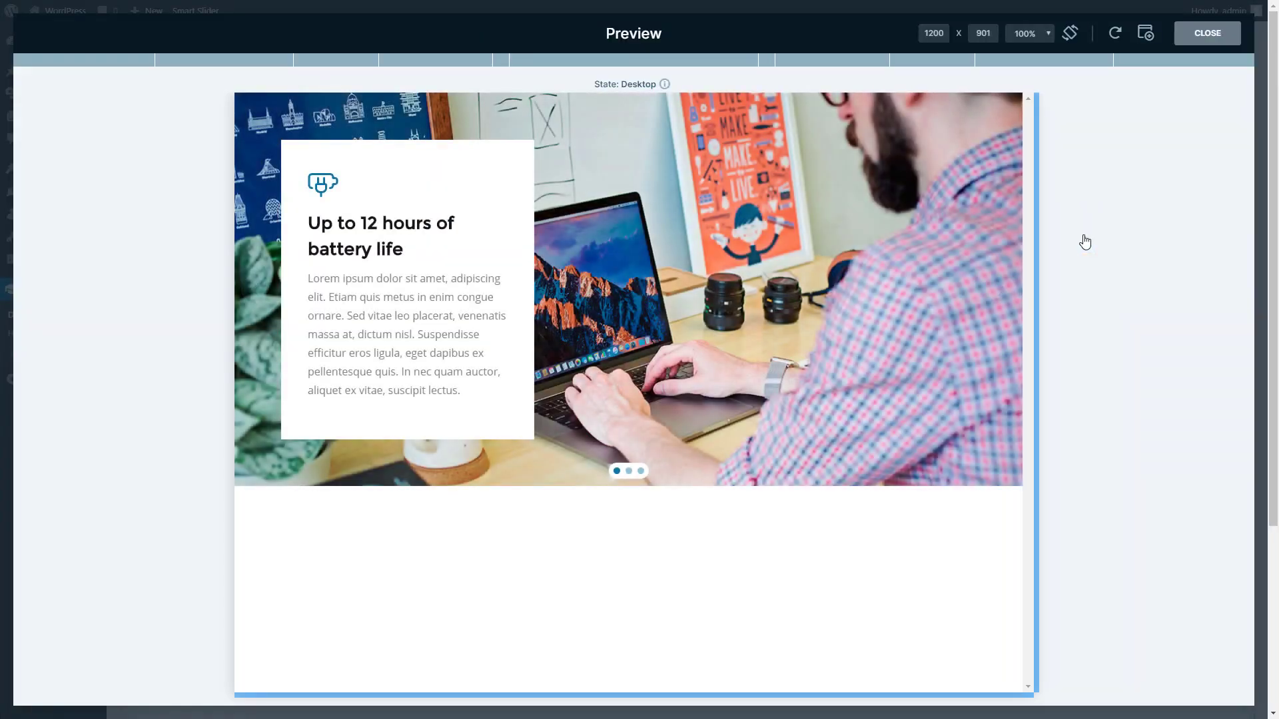
click(1002, 290)
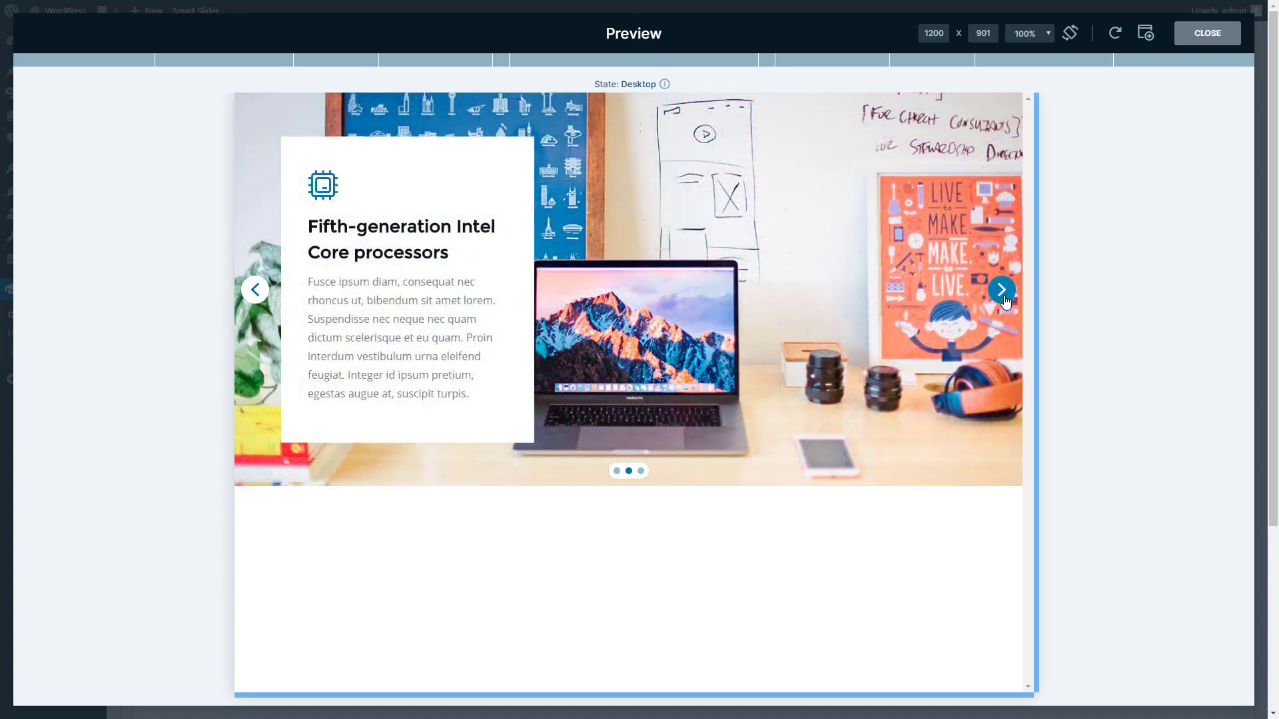
click(1005, 299)
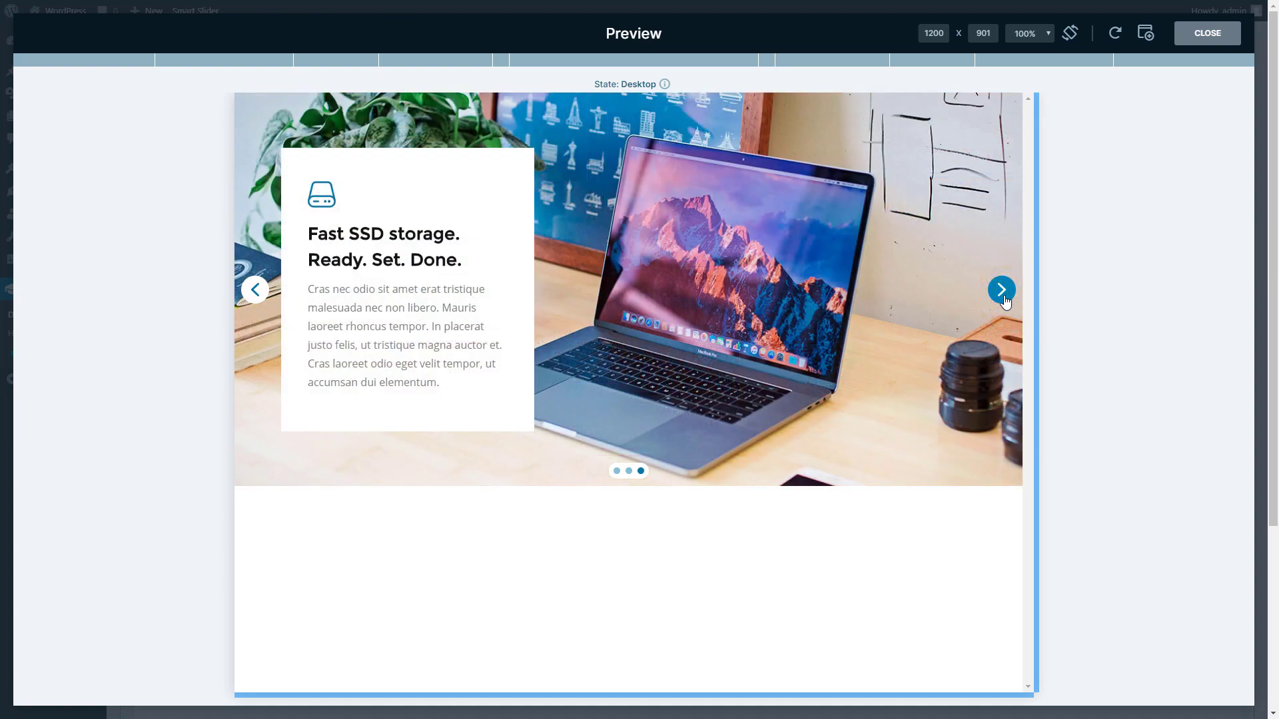
click(1005, 299)
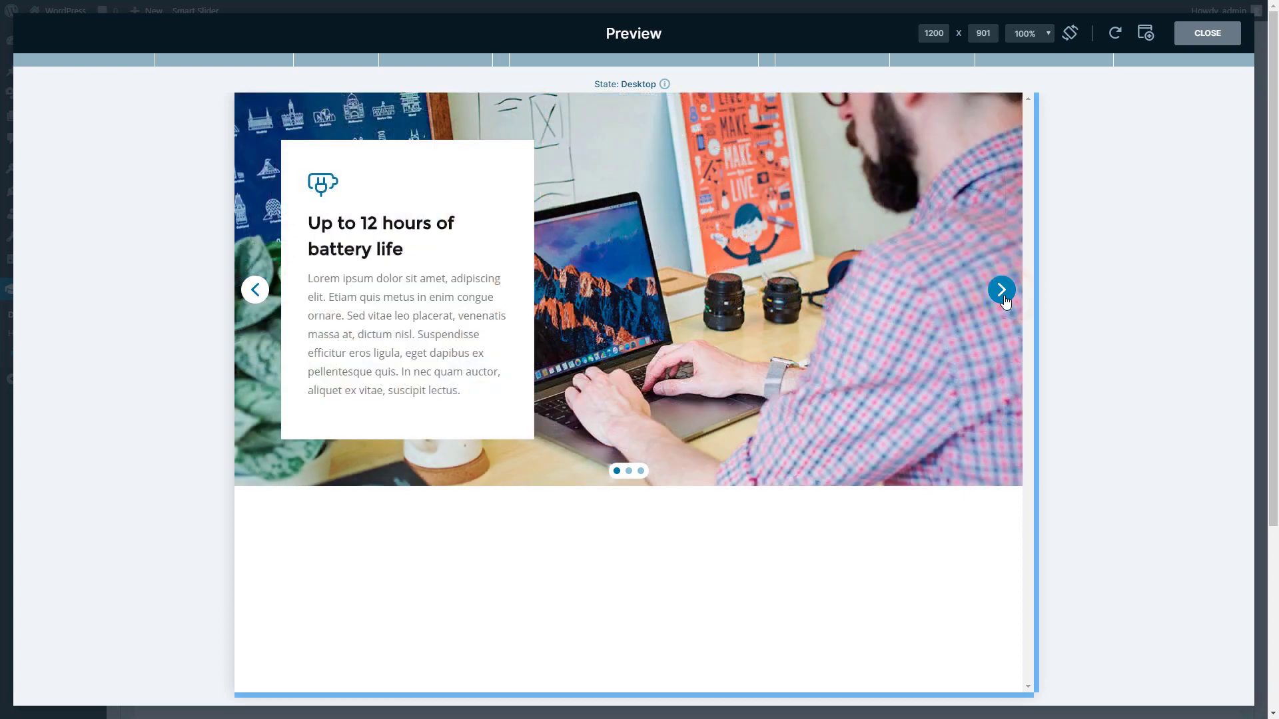
click(1004, 299)
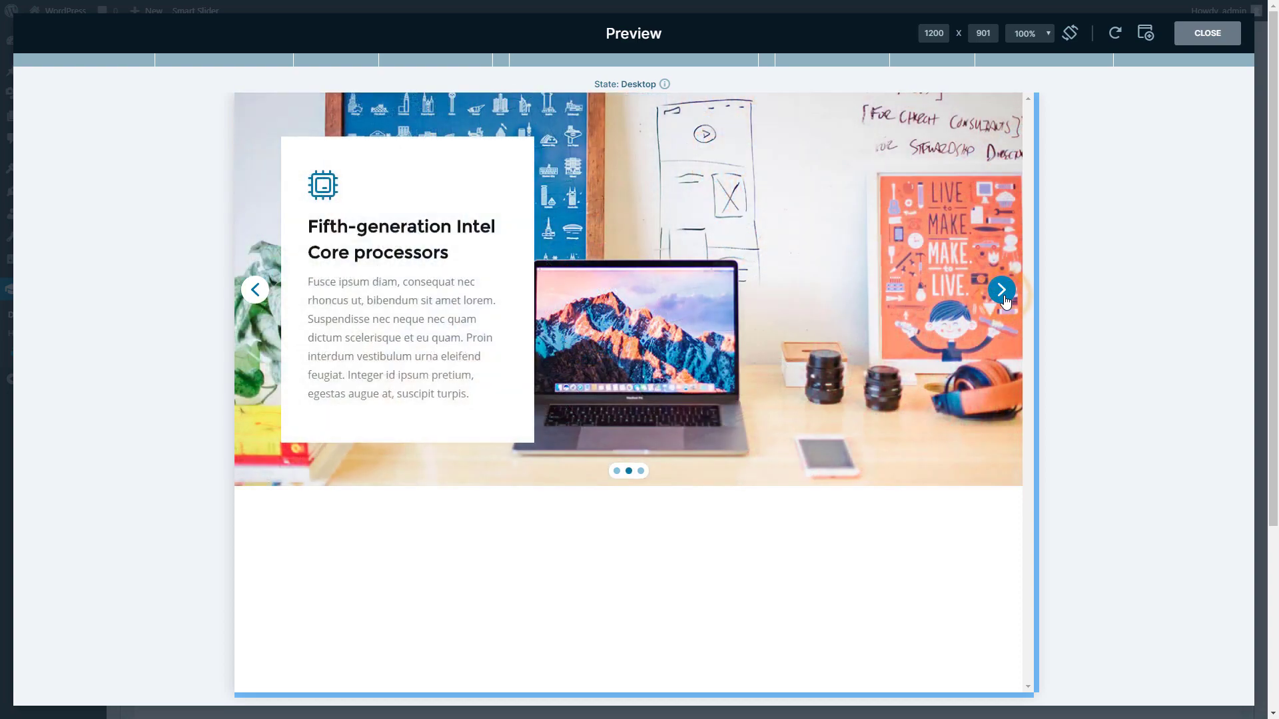
click(1005, 298)
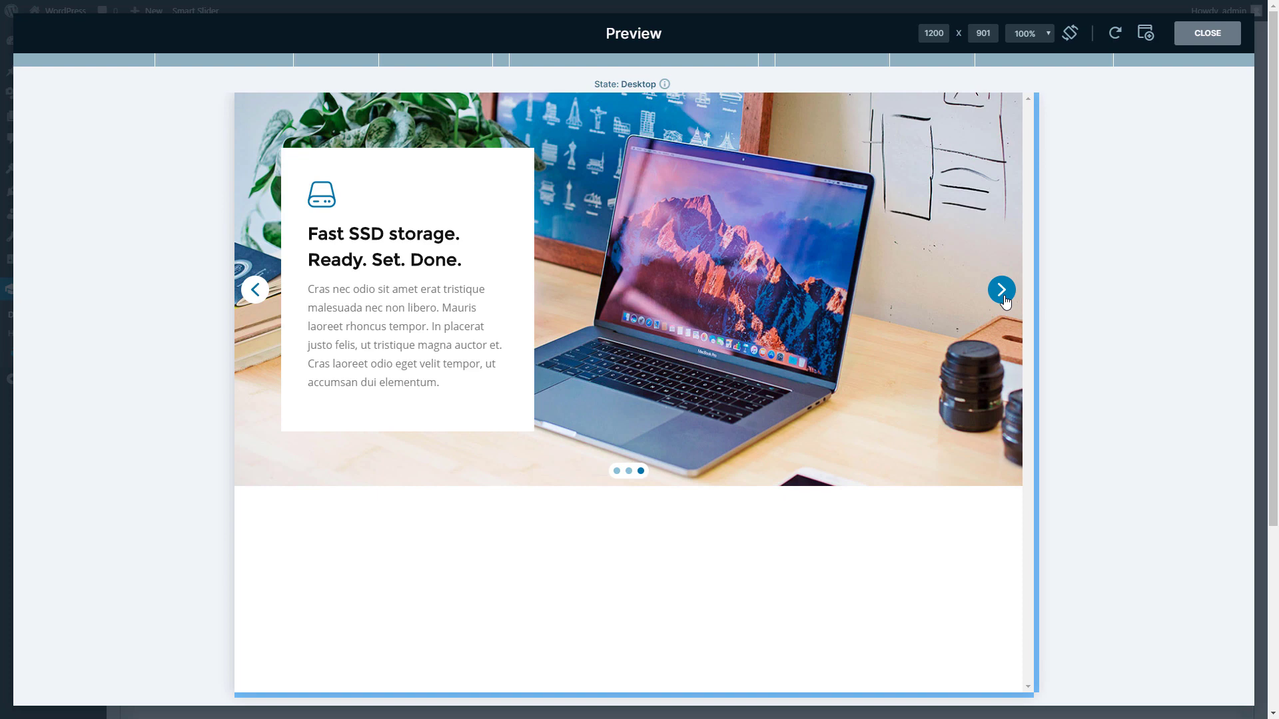
click(1004, 299)
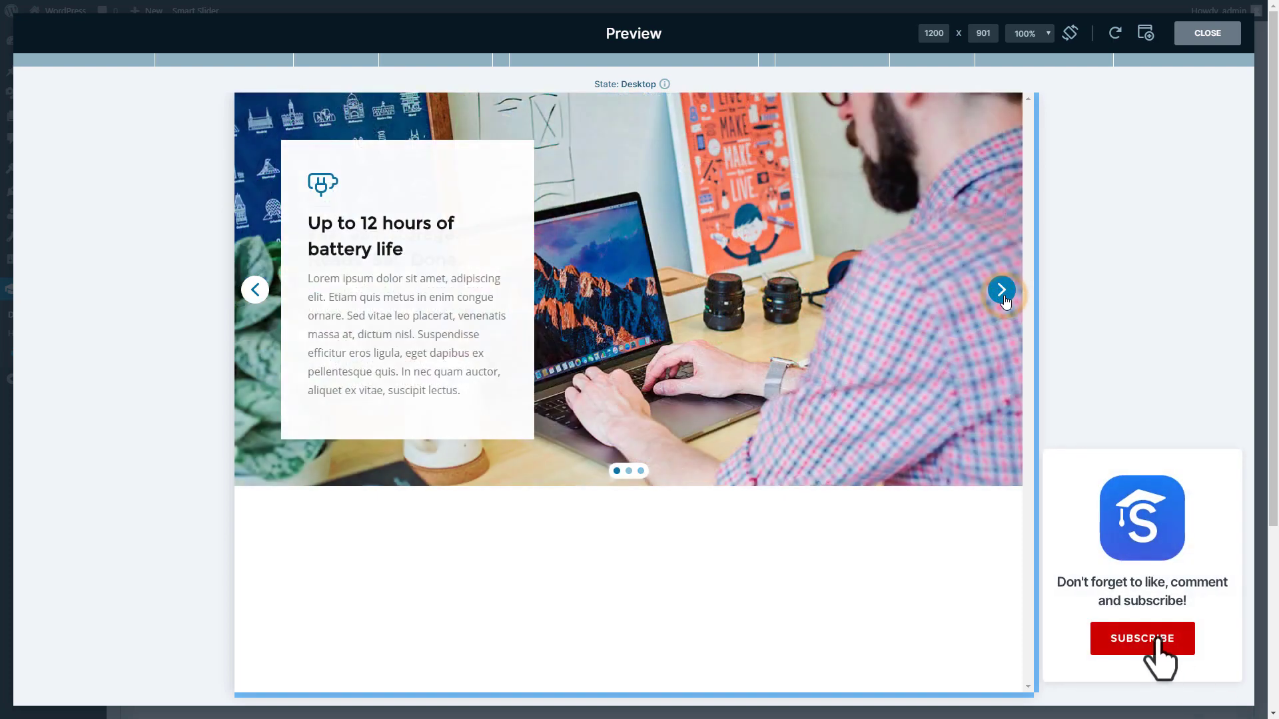